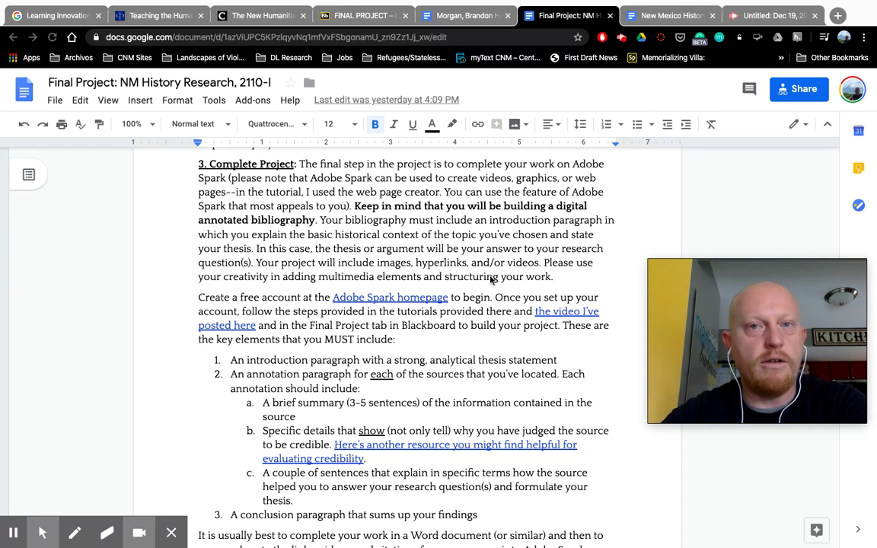
Read the final project instructions and open the example draft Google Doc in a new tab
scroll(491, 279, down, 1)
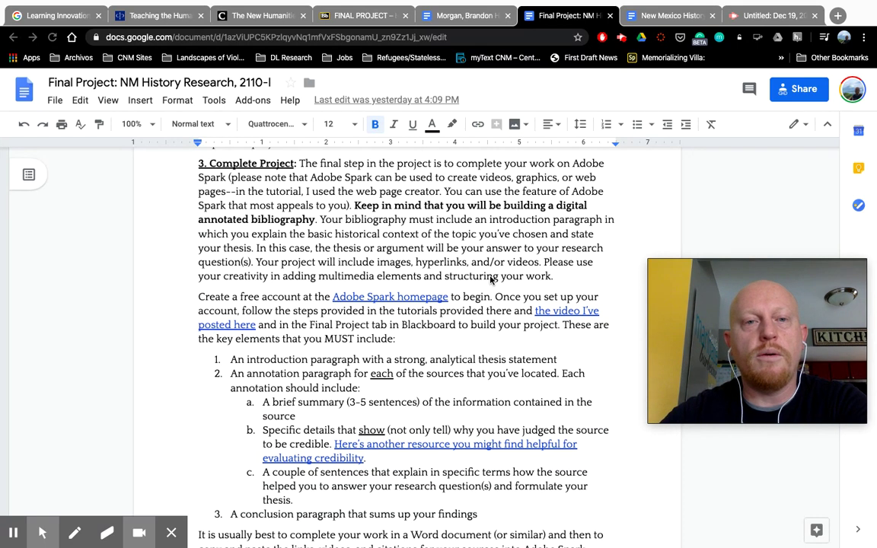
scroll(491, 280, up, 1)
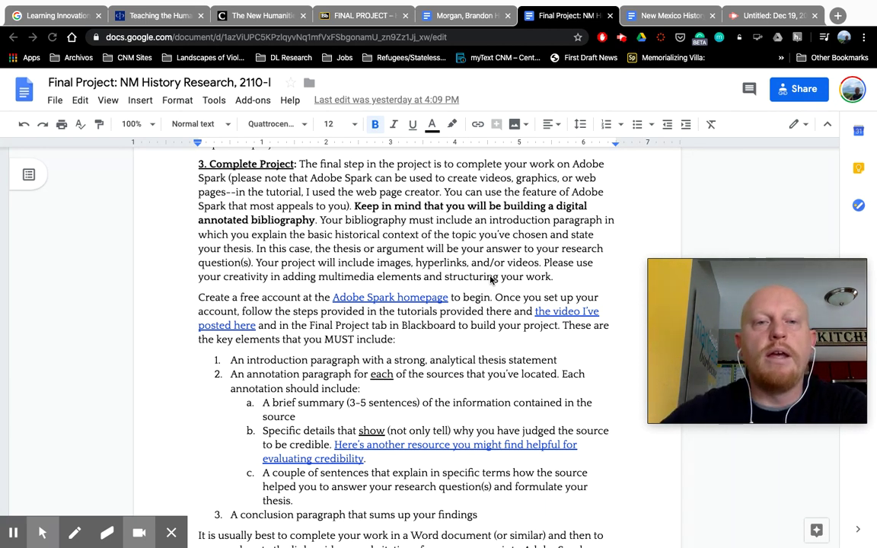
scroll(491, 280, down, 1)
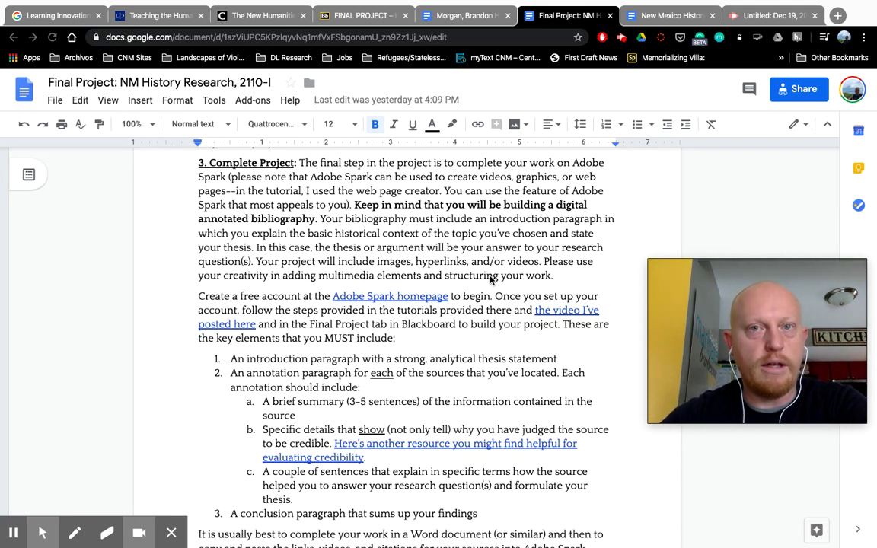
scroll(491, 280, down, 3)
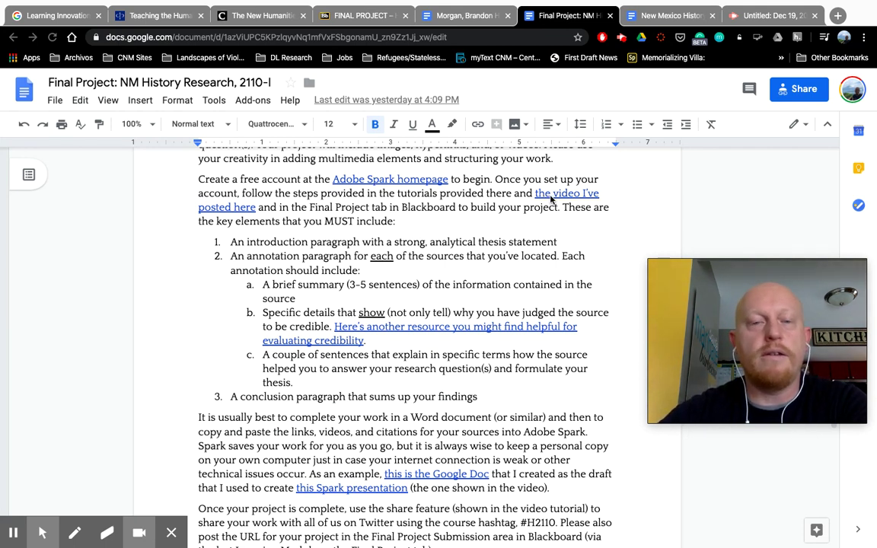
scroll(500, 272, down, 1)
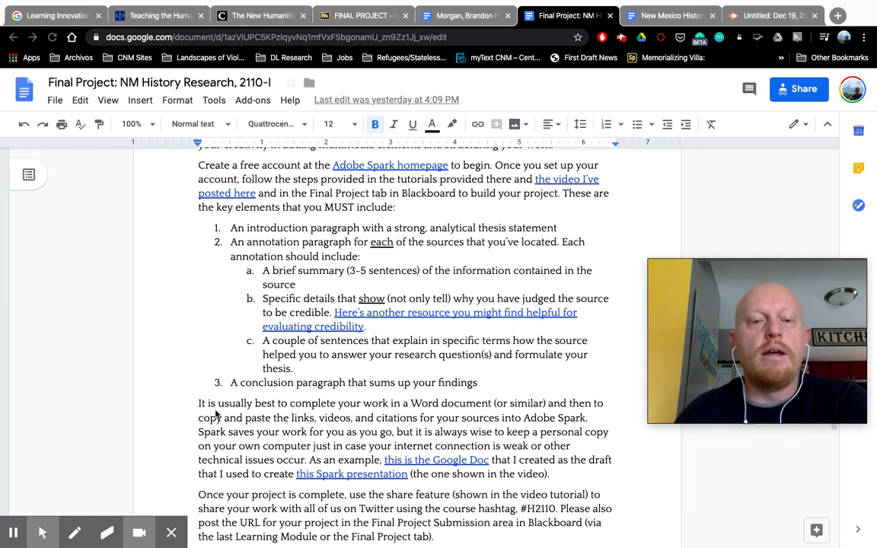
scroll(216, 413, down, 1)
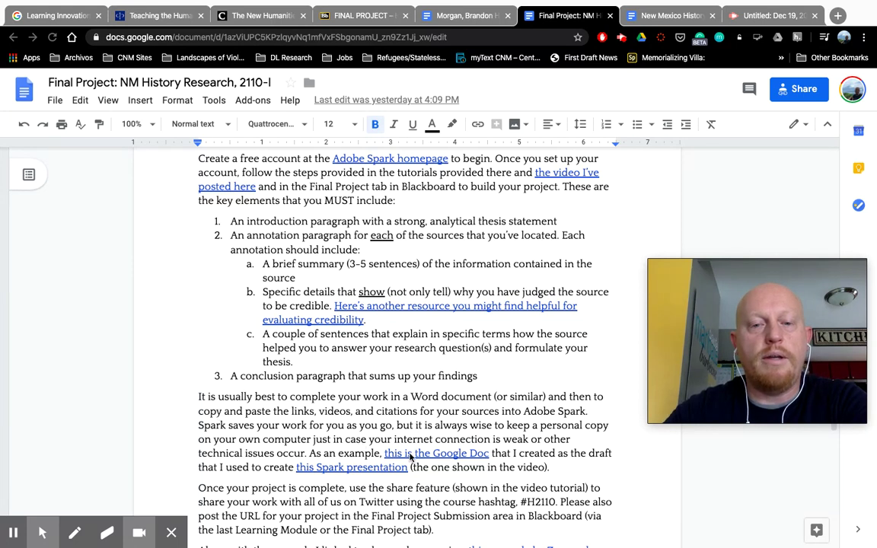
click(439, 457)
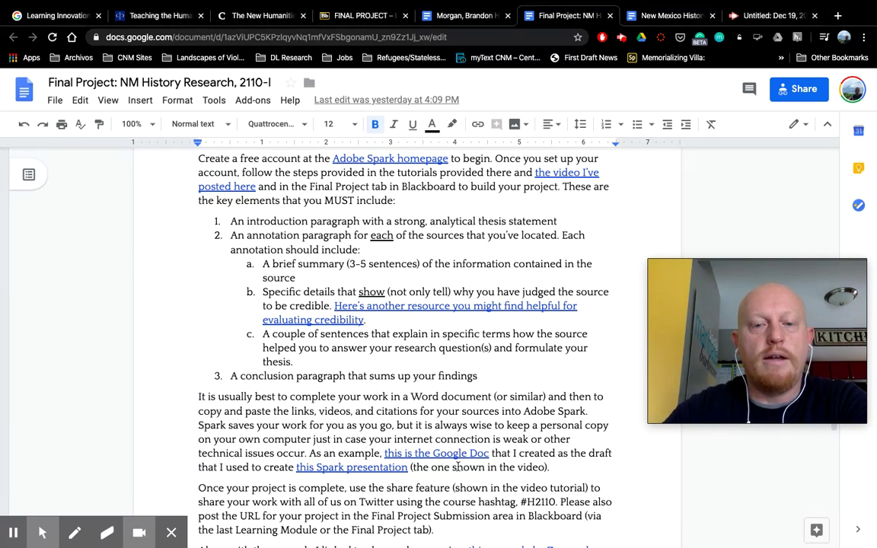
click(454, 455)
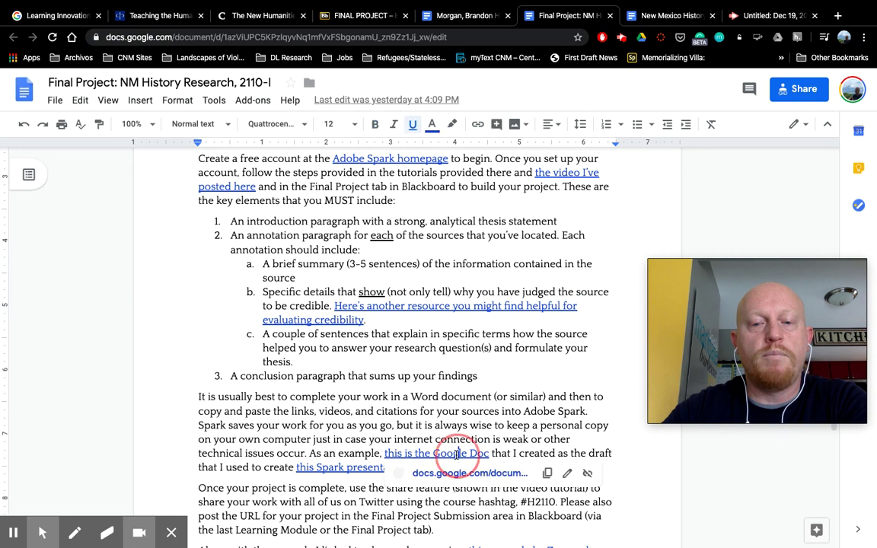
click(456, 475)
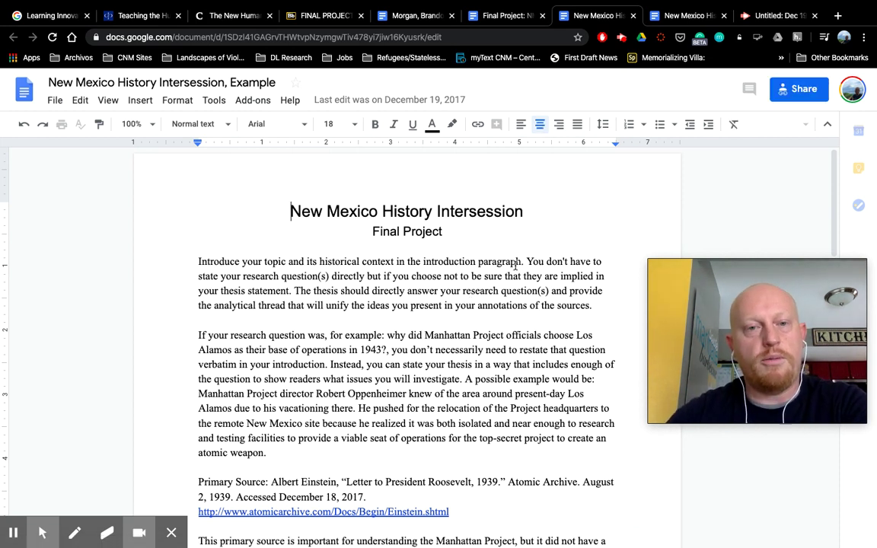
click(456, 261)
scroll(457, 261, down, 2)
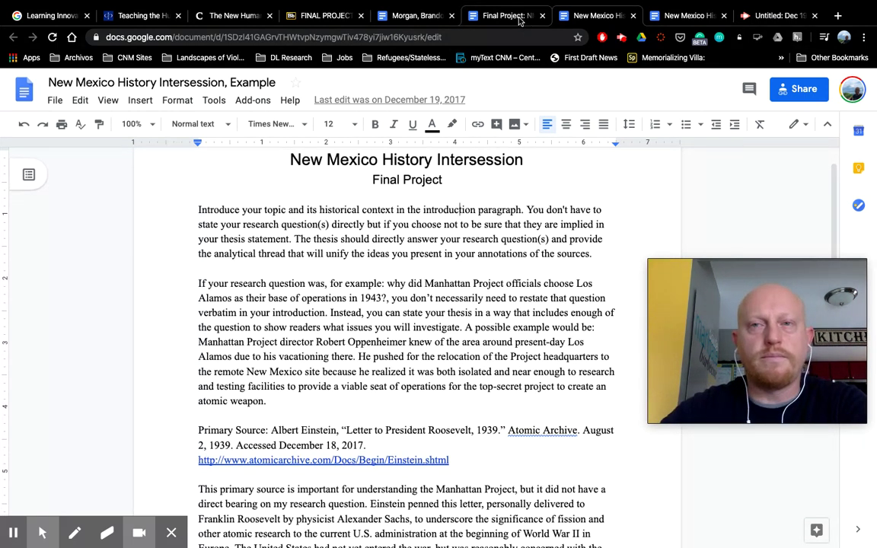
Close the duplicate and Untitled tabs and return to the Final Project instructions
click(724, 16)
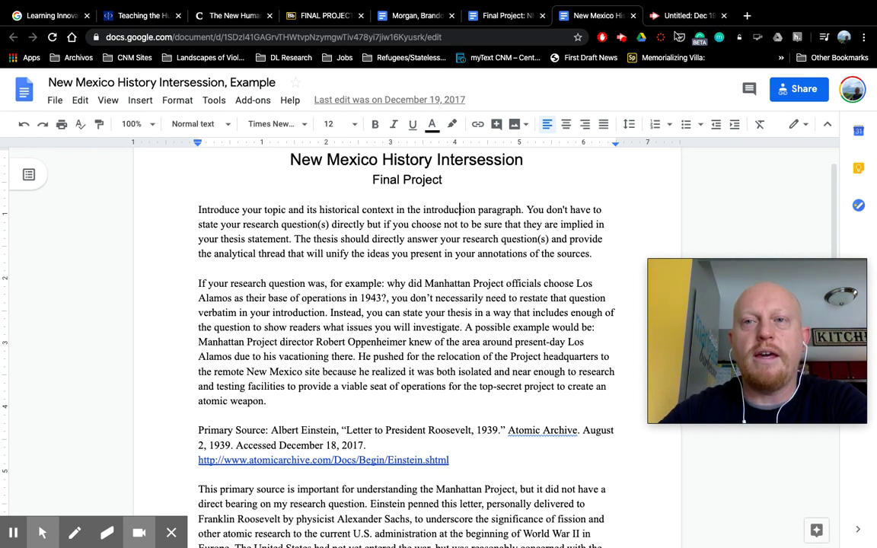
click(723, 16)
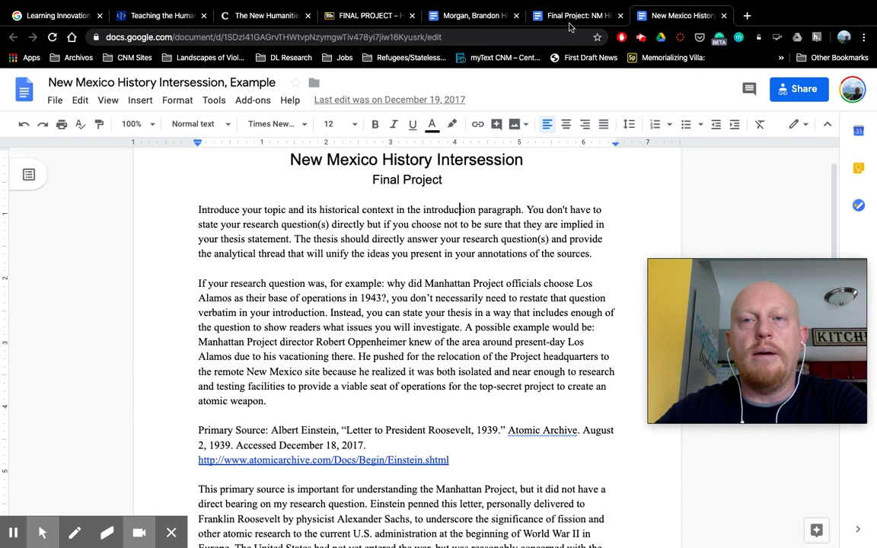
click(587, 17)
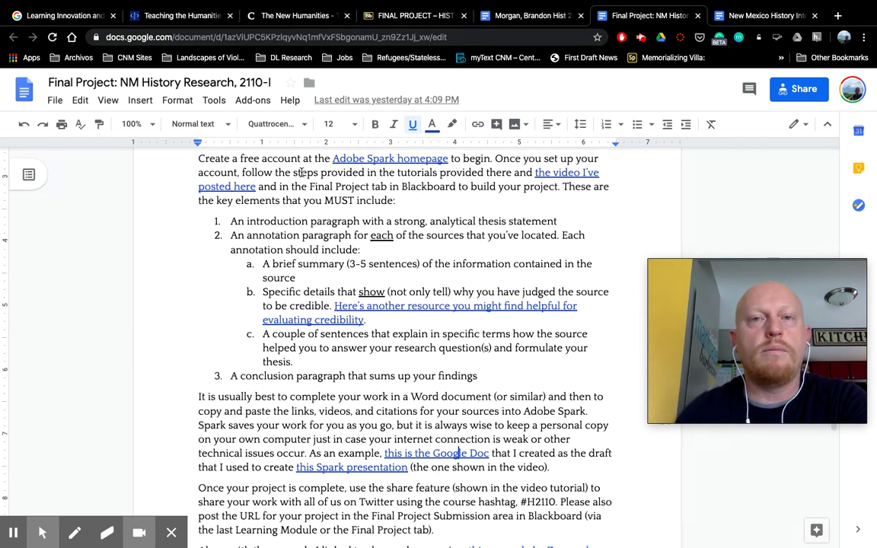
click(343, 159)
Open spark.adobe.com in a new tab from the Adobe Spark homepage link
click(378, 179)
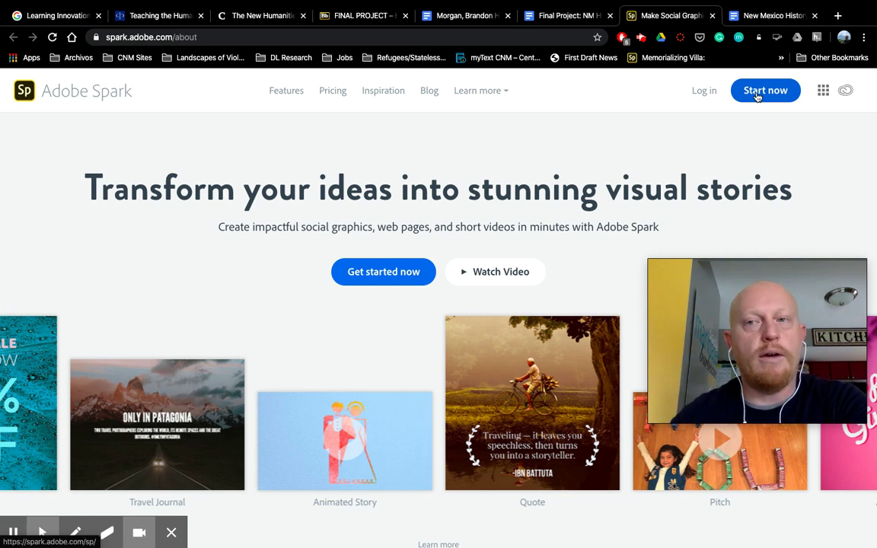
Log in to Adobe Spark with Continue with Google, choosing the user's Google account
click(699, 93)
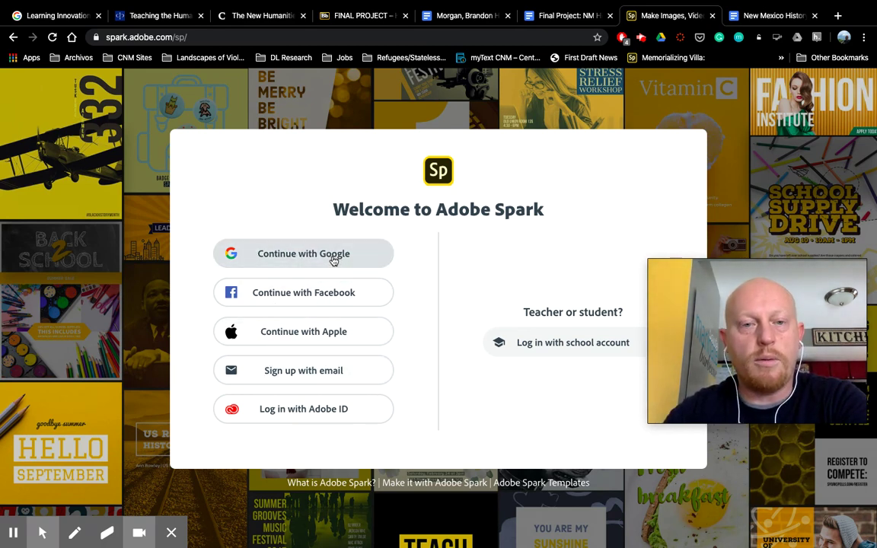
click(284, 259)
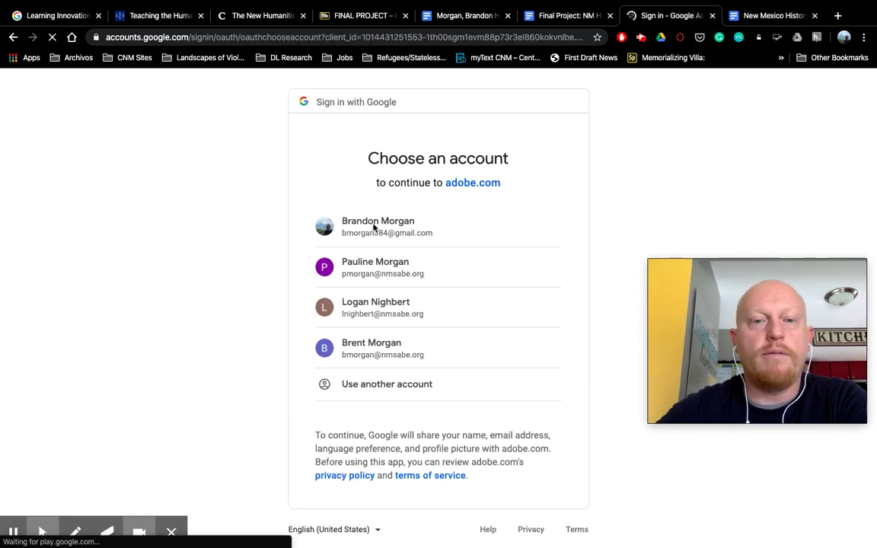
click(372, 227)
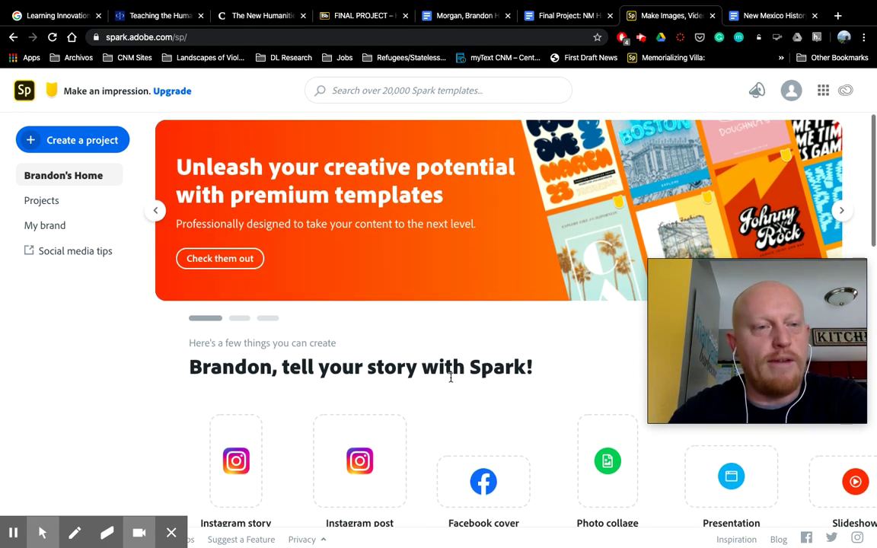
scroll(450, 379, down, 1)
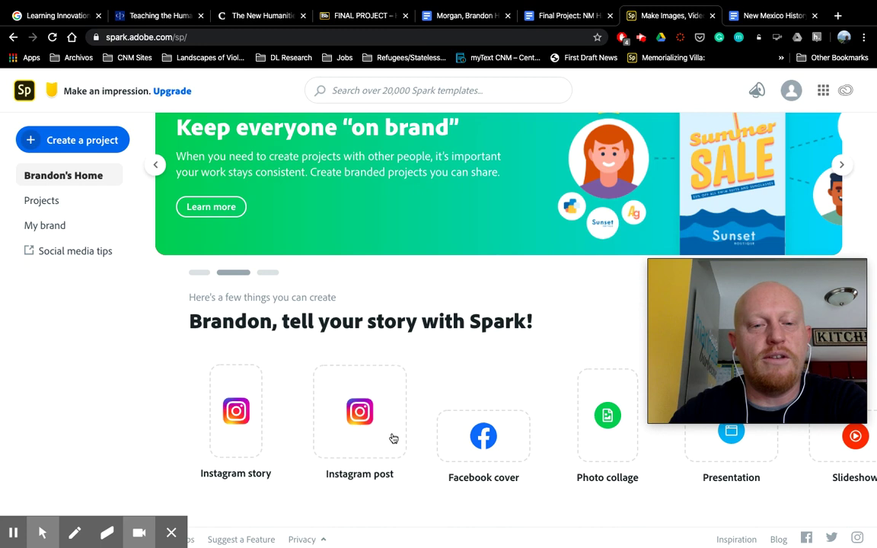
scroll(308, 361, up, 1)
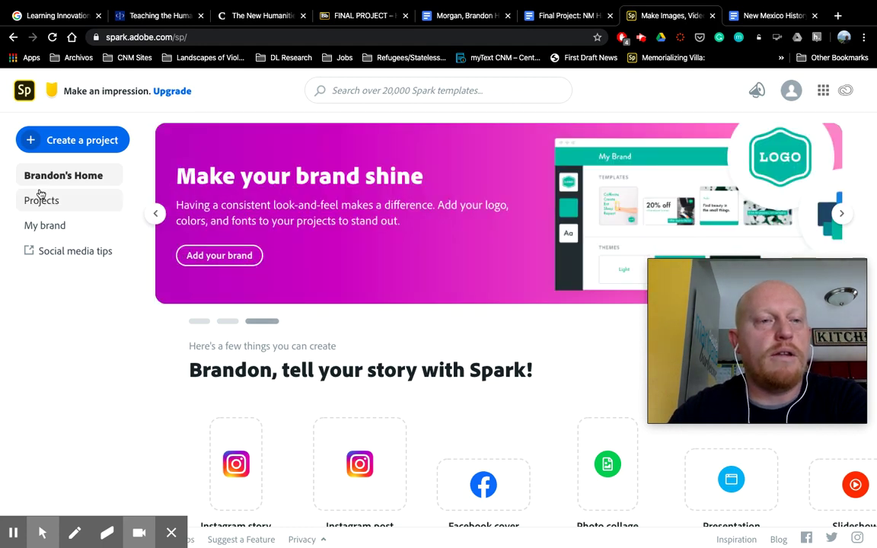
click(38, 206)
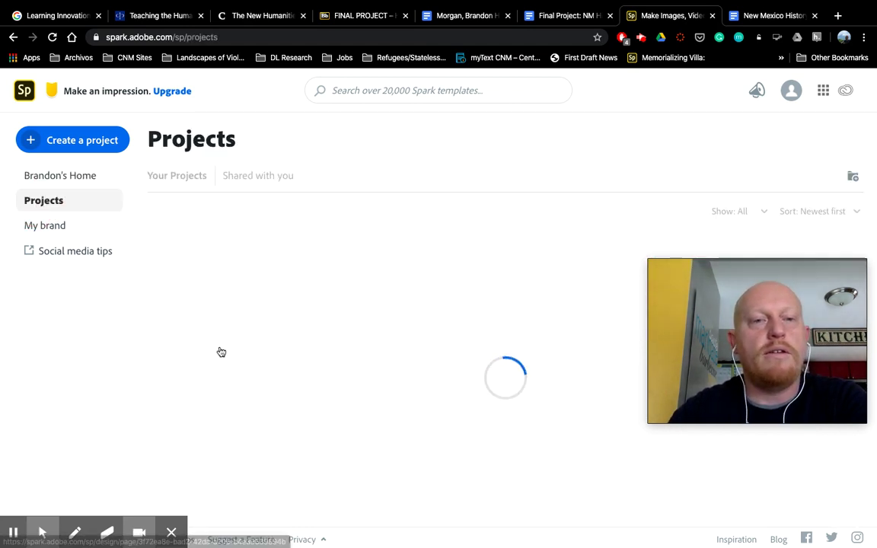
mouse_move(220, 351)
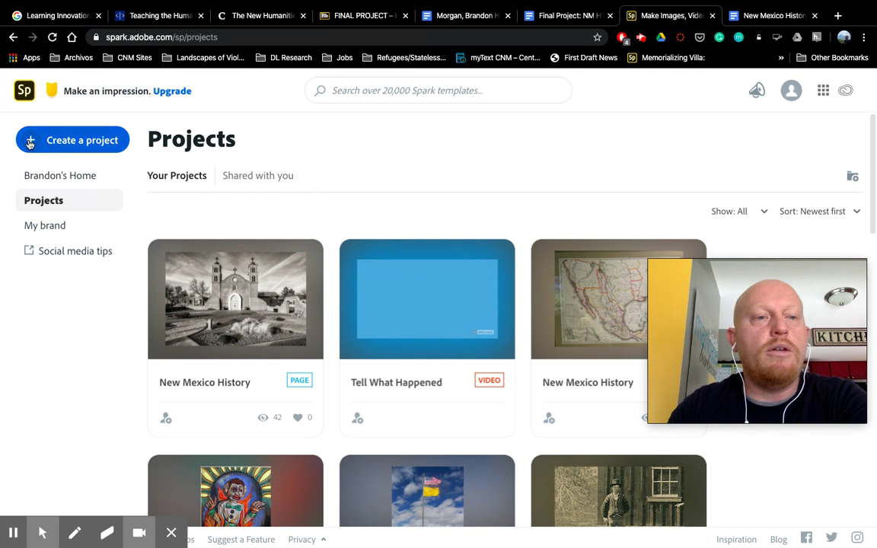
click(76, 143)
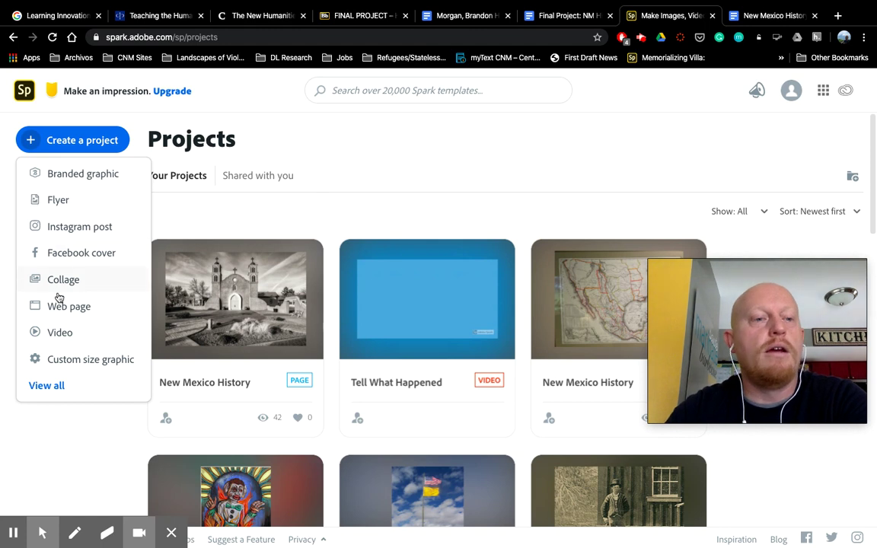
Create a blank Web page project from the Create a project menu
click(81, 307)
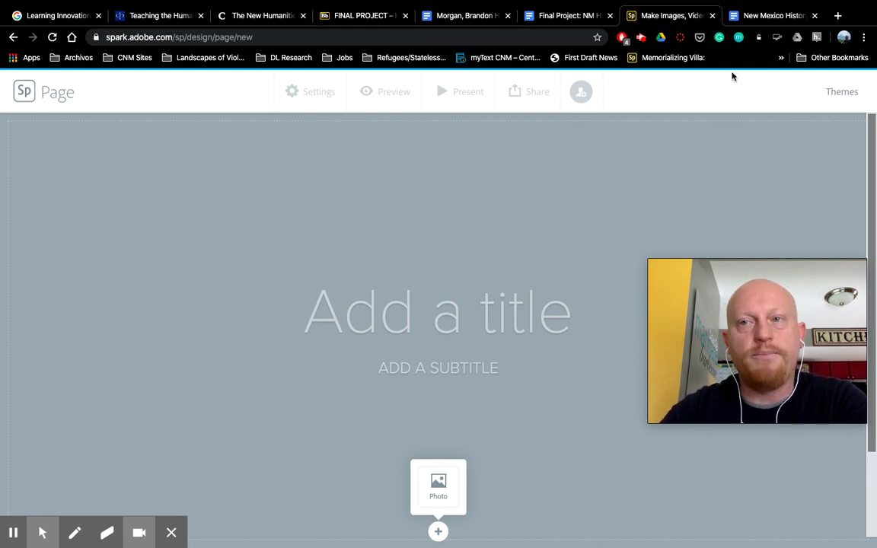
click(754, 15)
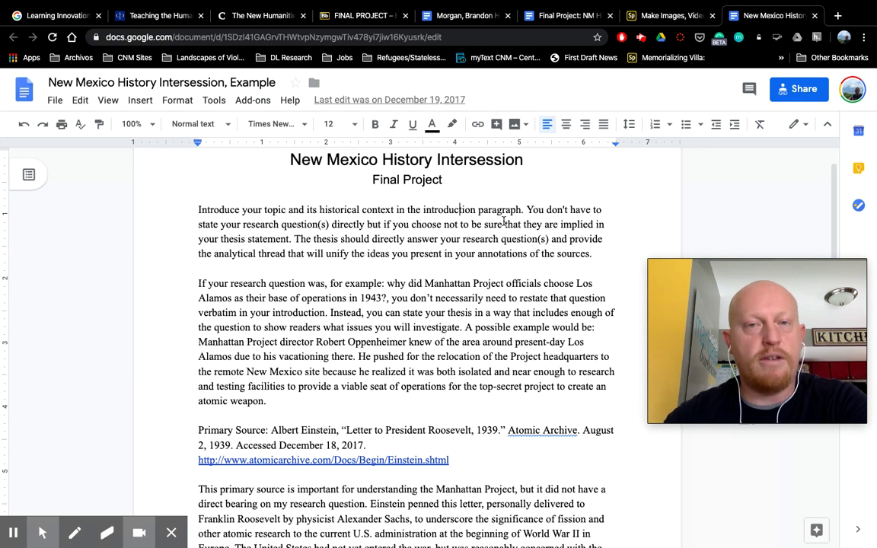
Copy the two-line heading 'New Mexico History Intersession / Final Project' from the example doc
scroll(432, 236, up, 1)
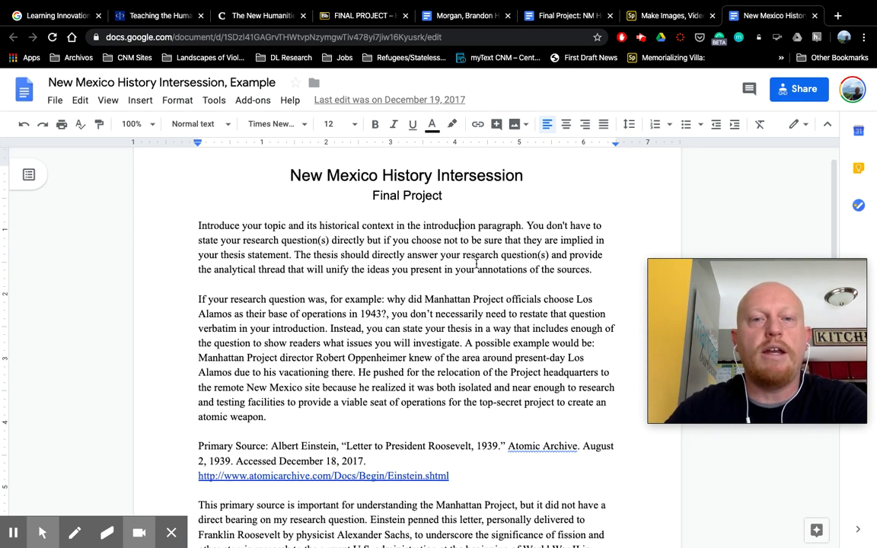
drag(290, 176, 520, 171)
click(435, 196)
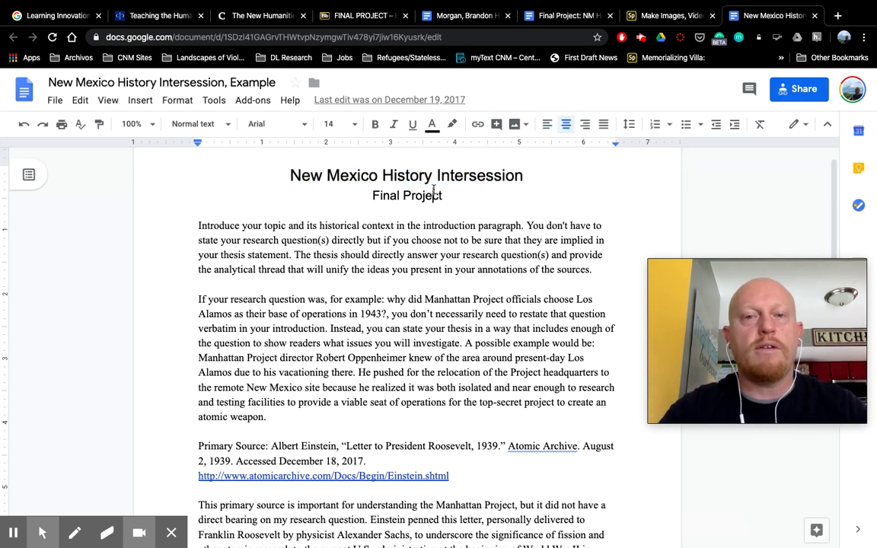
click(290, 175)
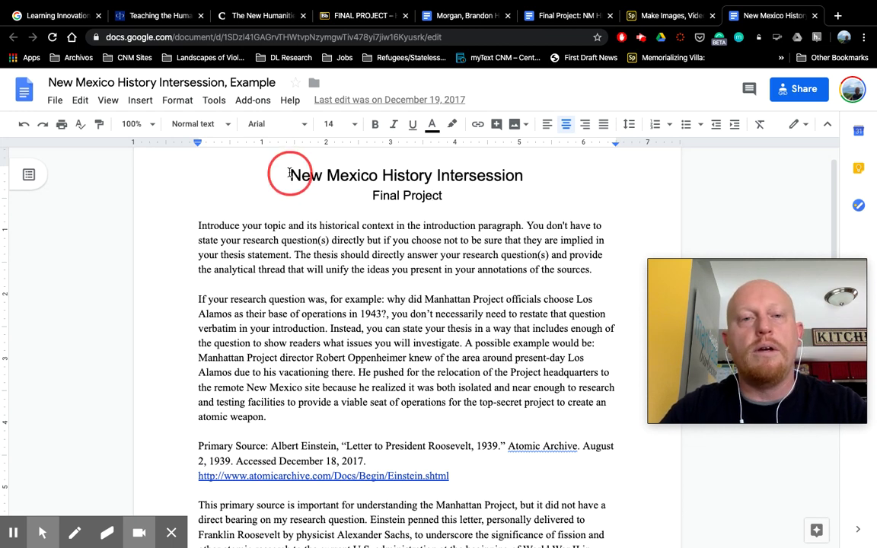
drag(318, 171, 443, 194)
key(ctrl+c)
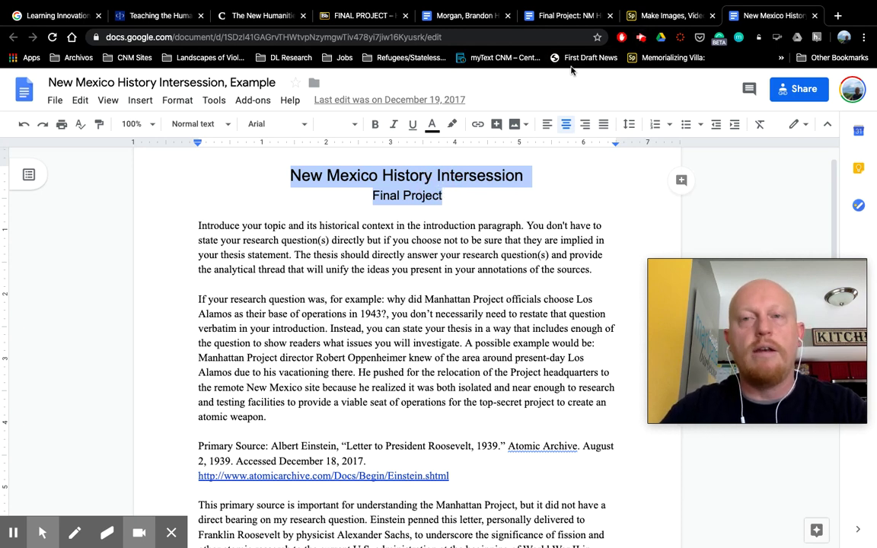
click(641, 21)
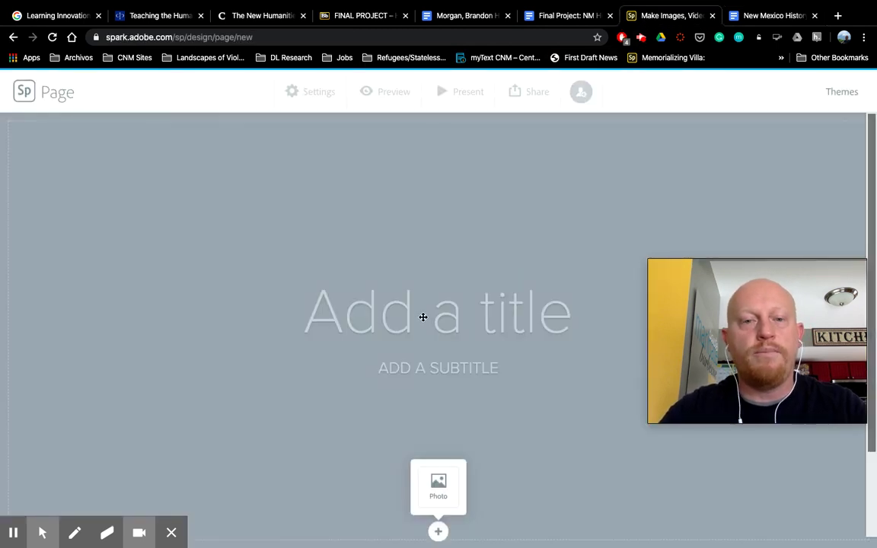
Paste the heading as the page title and delete 'Intersession' to read 'New Mexico History Final Project'
click(423, 316)
key(ctrl+v)
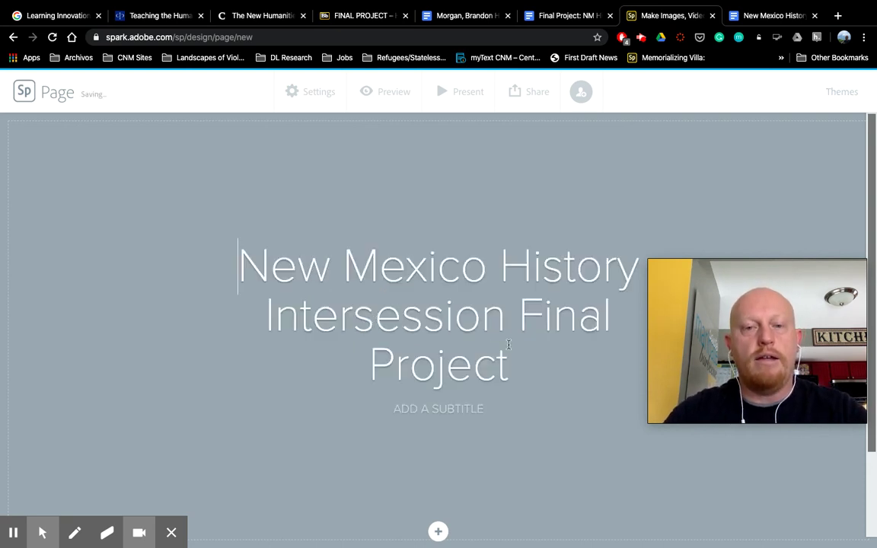
drag(266, 314, 502, 321)
key(BackSpace)
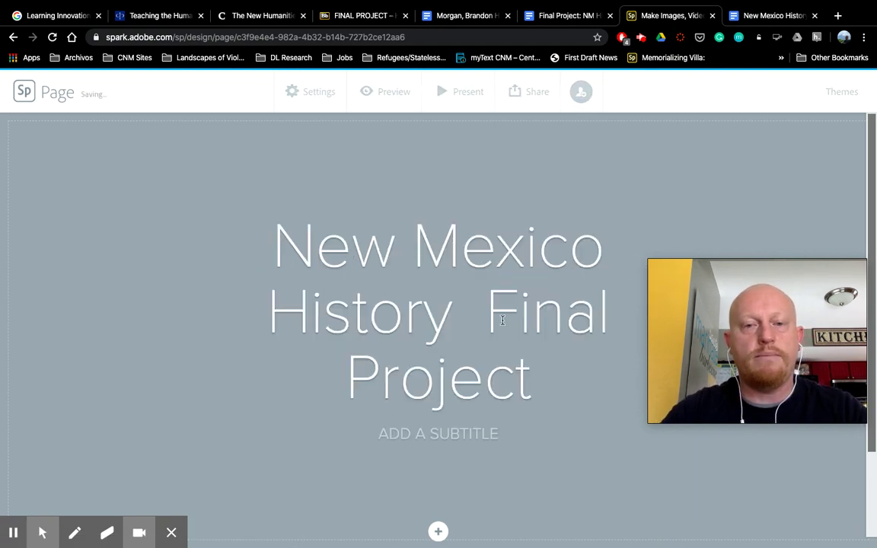
key(BackSpace)
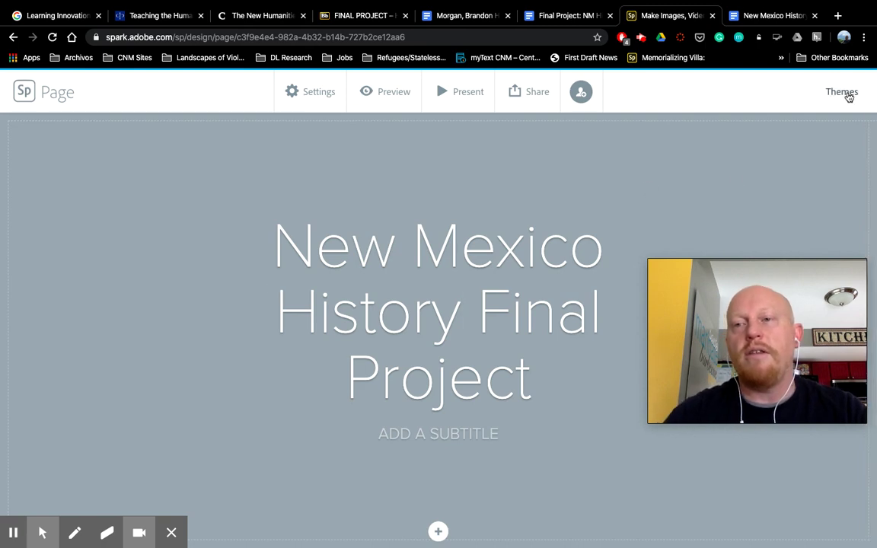
mouse_move(750, 365)
drag(750, 357, 104, 328)
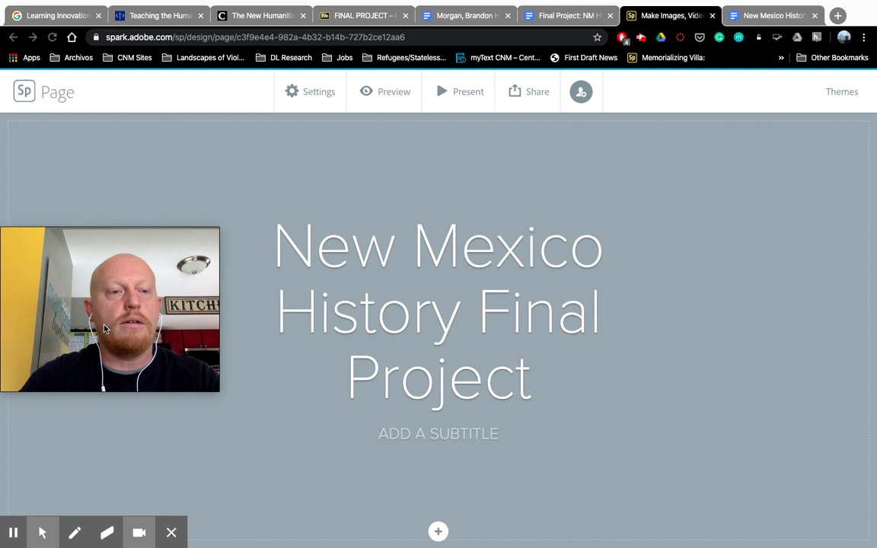
Browse the Themes list, close it without changing theme, and select the subtitle field
click(836, 93)
scroll(809, 317, down, 5)
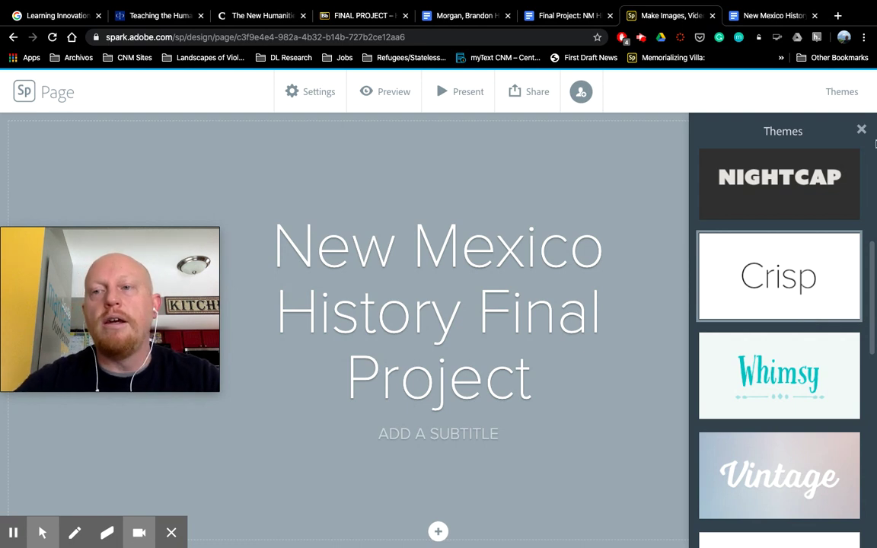
click(861, 130)
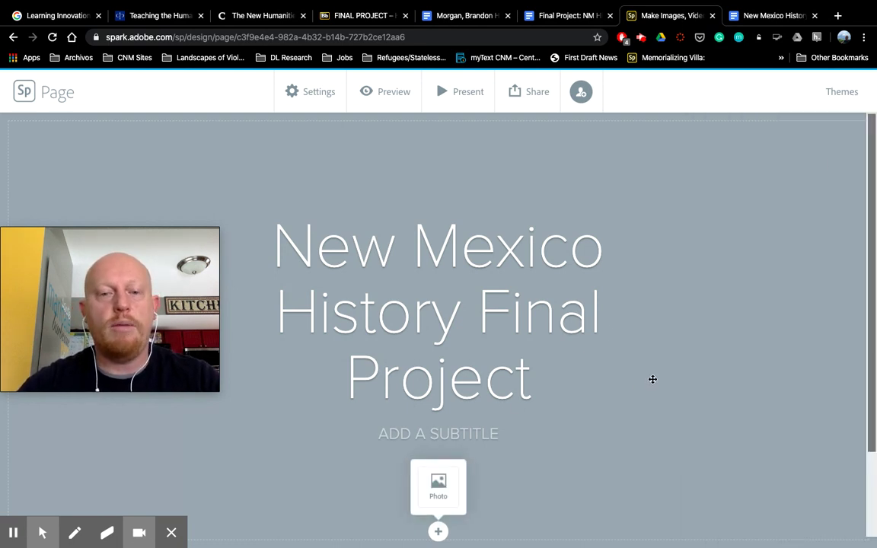
click(431, 434)
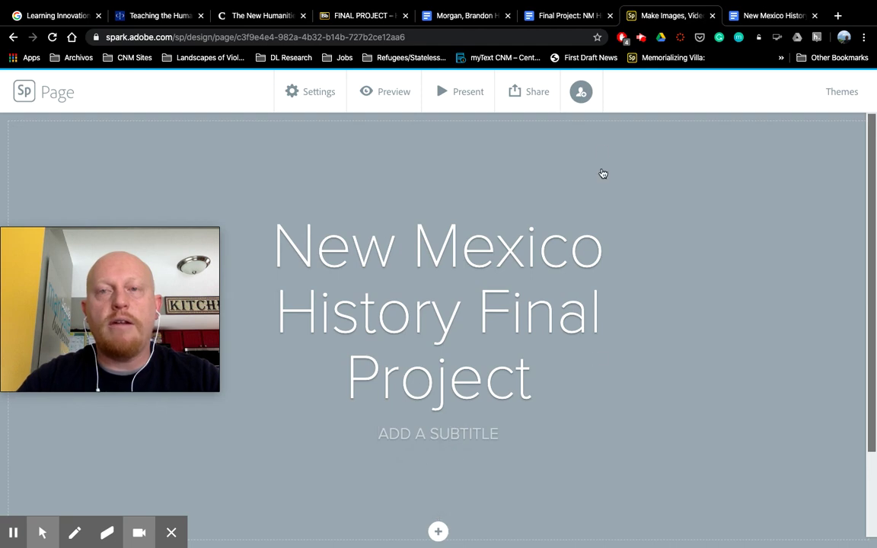
click(744, 17)
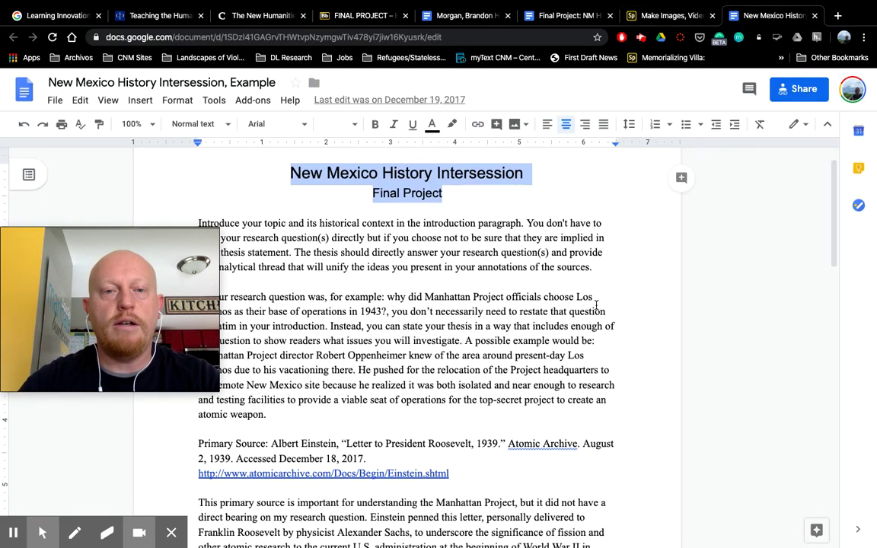
Select and copy the research question about why Manhattan Project officials chose Los Alamos
mouse_move(218, 232)
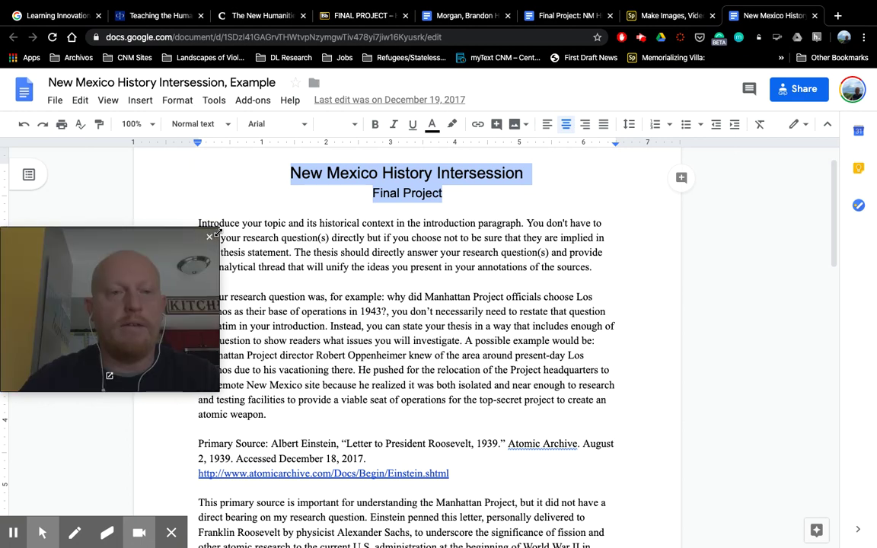
drag(217, 232, 182, 257)
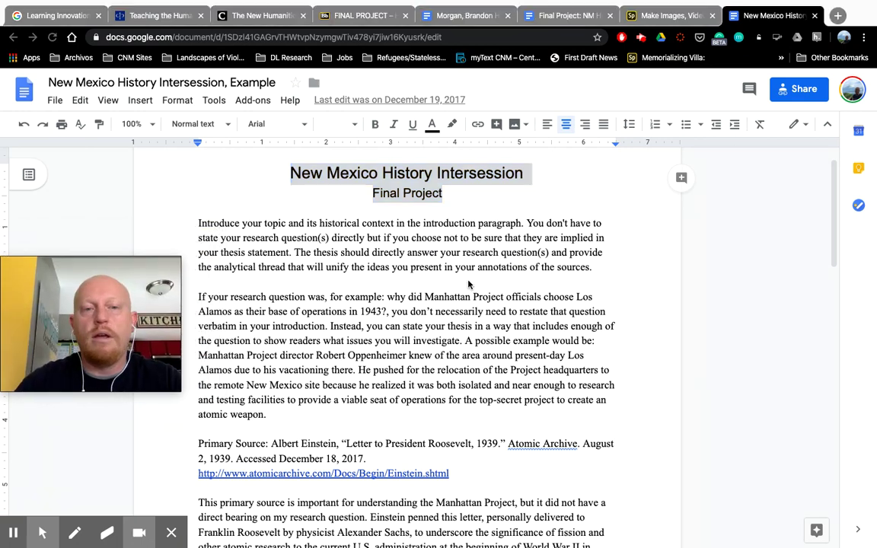
scroll(469, 284, down, 1)
scroll(469, 284, down, 1)
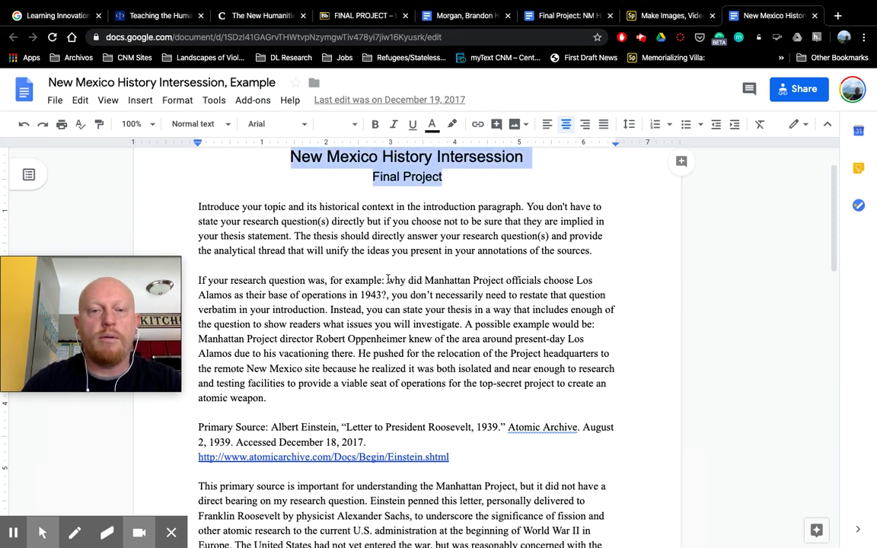
drag(386, 280, 388, 295)
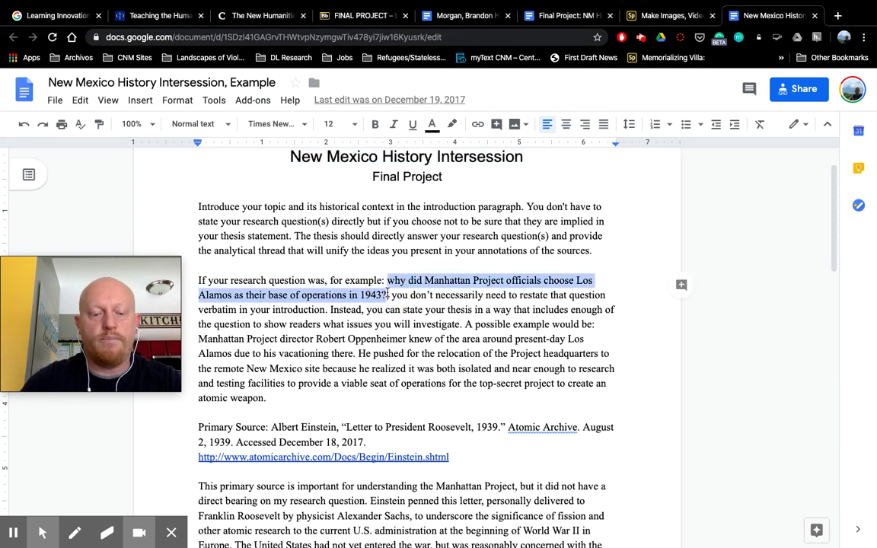
click(643, 15)
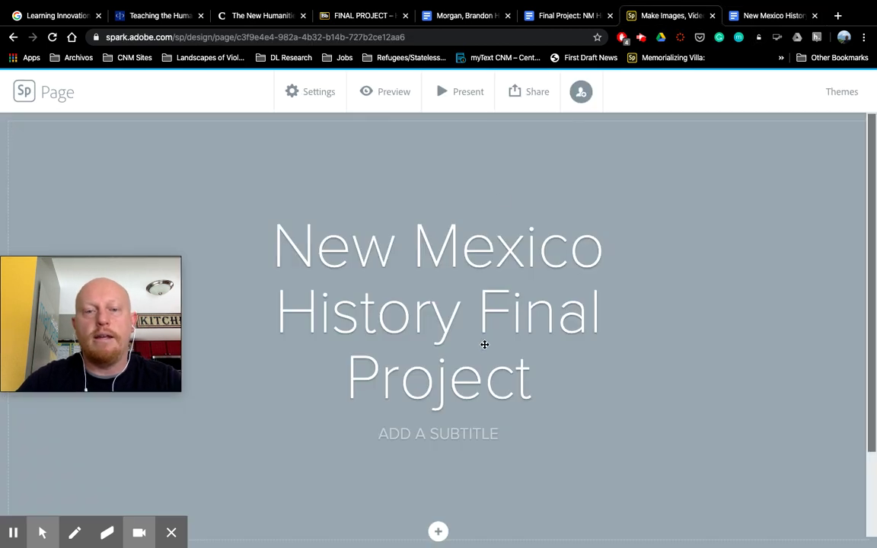
Paste the Los Alamos research question into the subtitle and choose to add a free photo
text(WHY DID MANHATTAN PROJECT OFFICIALS CHOOSE LOS ALAMOS AS THEIR BASE OF OPERATIONS IN 1943?)
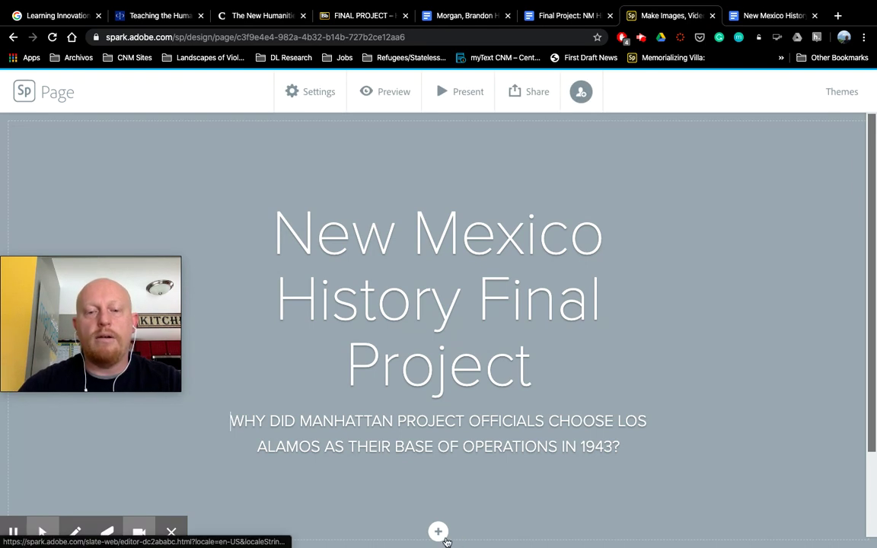
mouse_move(439, 530)
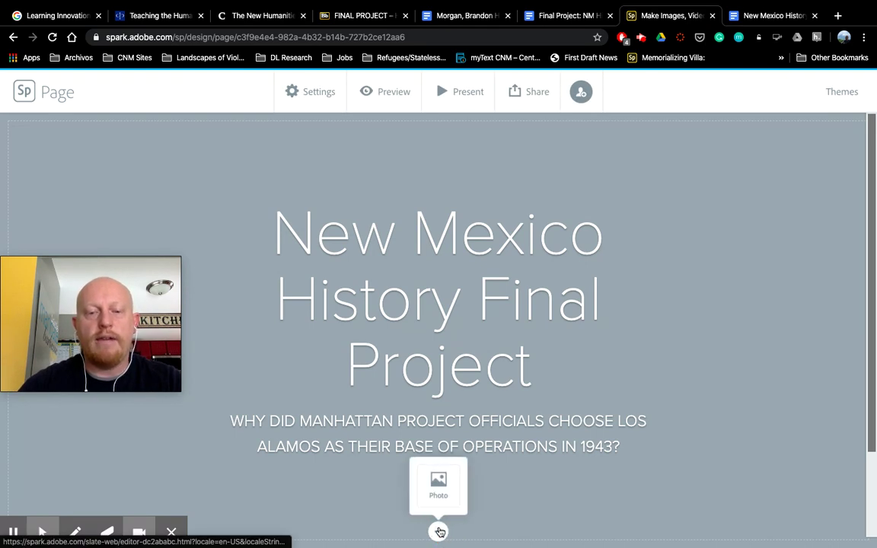
click(439, 485)
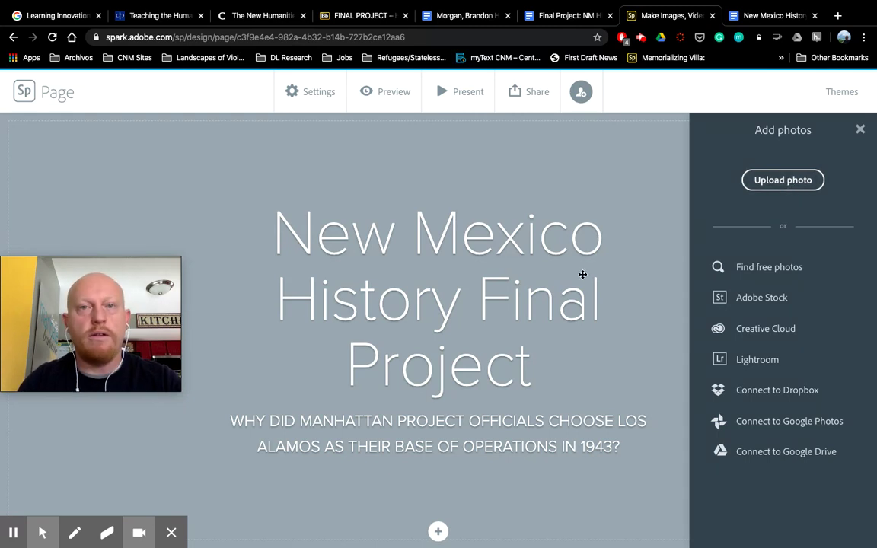
click(742, 267)
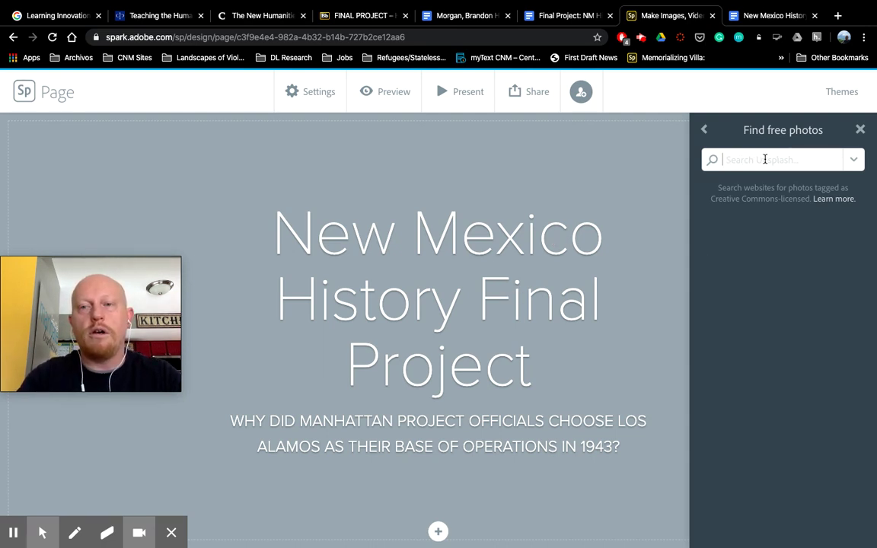
Search free photos for 'Los Alamos' and scroll through the Unsplash results
text(Los Alam)
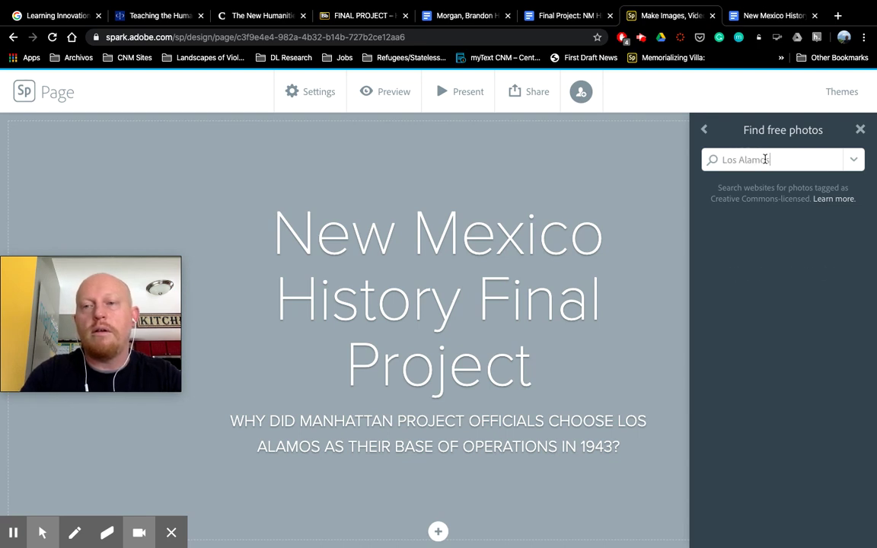
text(os)
key(Return)
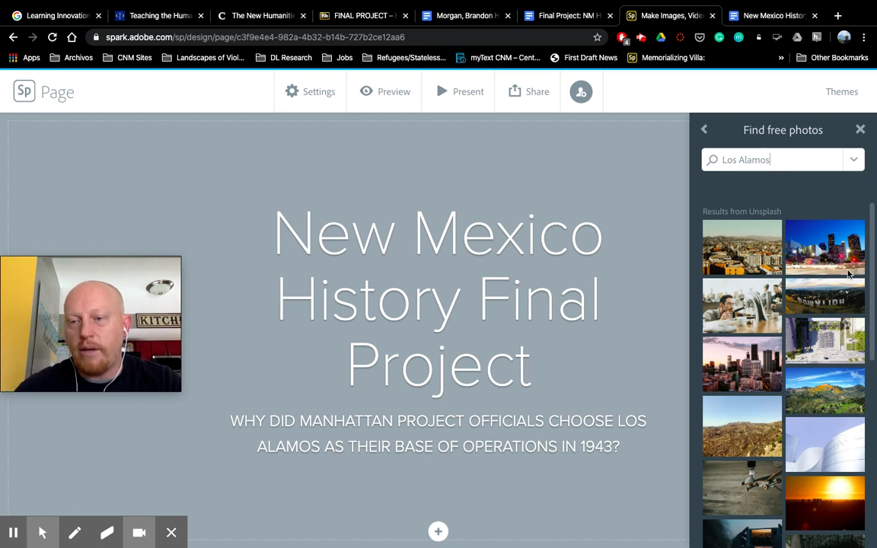
scroll(828, 323, down, 1)
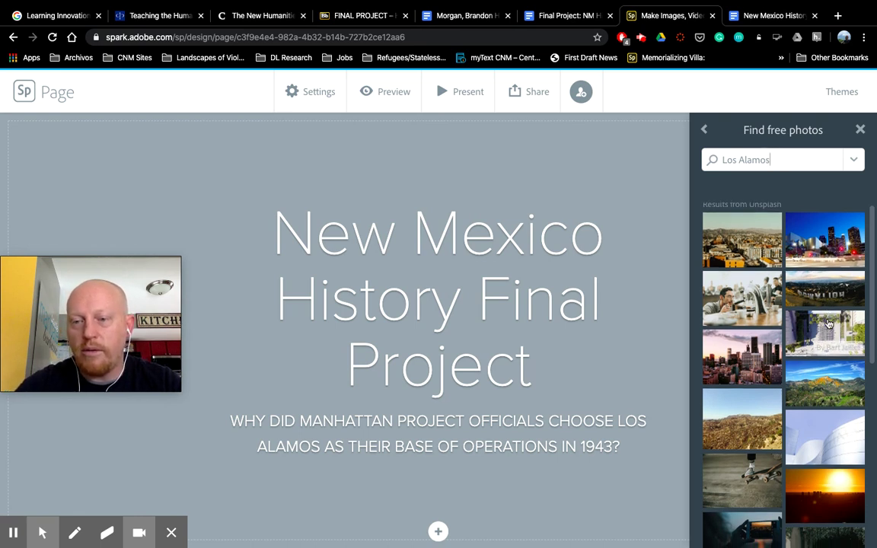
scroll(828, 323, down, 2)
scroll(754, 380, down, 2)
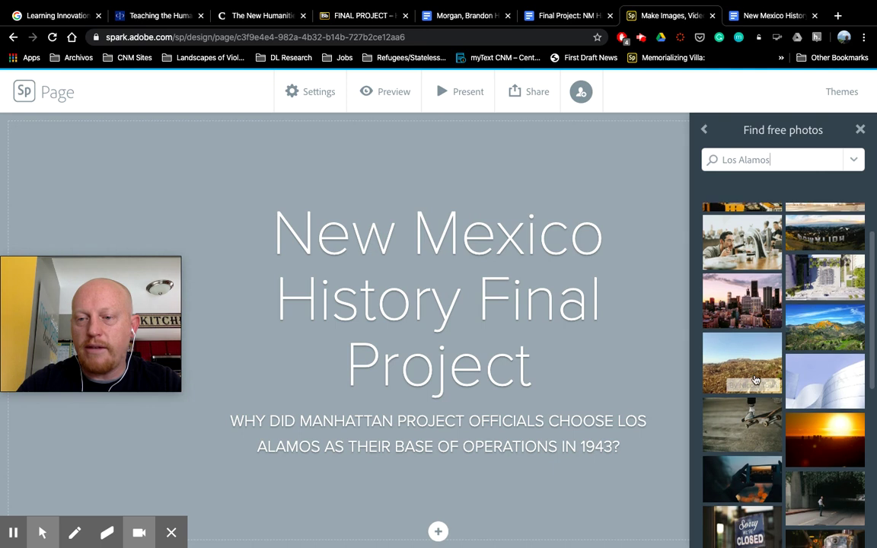
scroll(755, 380, down, 3)
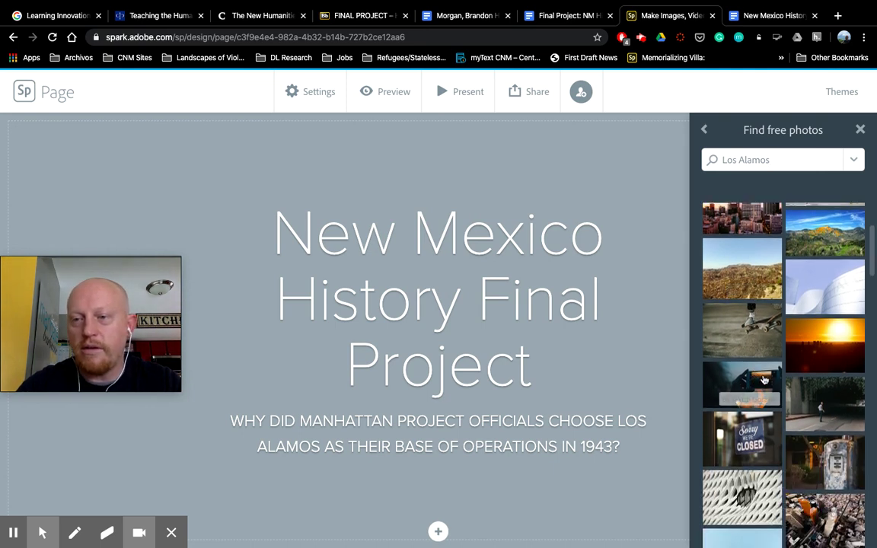
scroll(764, 380, down, 3)
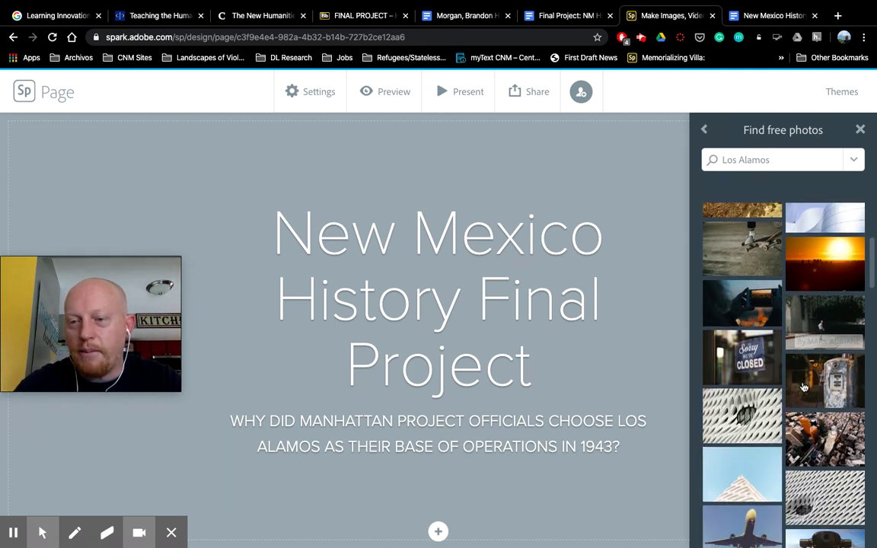
scroll(803, 387, down, 10)
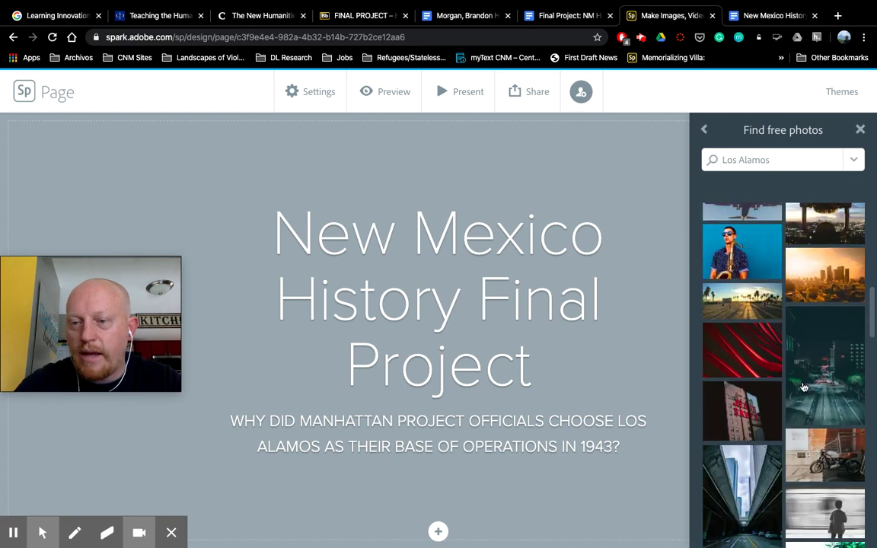
scroll(802, 387, down, 5)
scroll(803, 388, up, 15)
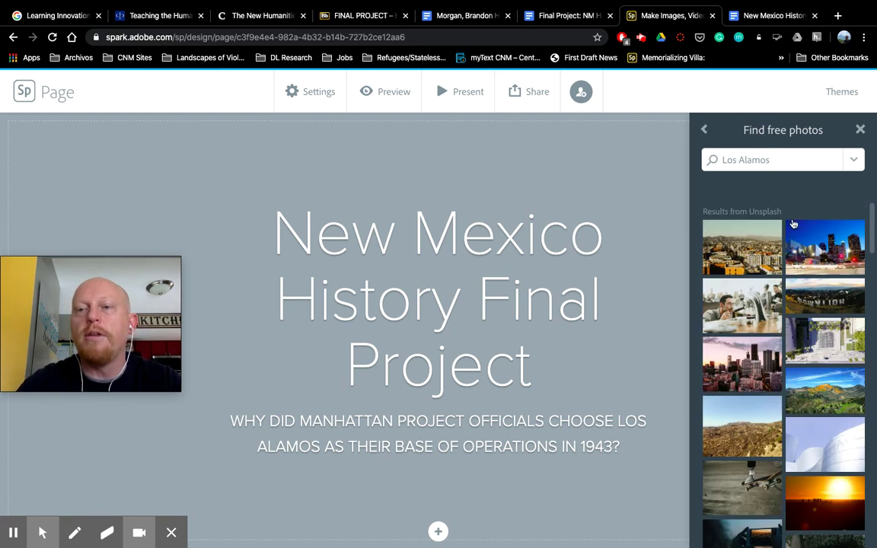
Replace the Los Alamos photo search with 'Manhattan Project', fixing the misspelling, and run it
key(BackSpace)
key(BackSpace)
key(BackSpace)
key(BackSpace)
key(BackSpace)
key(BackSpace)
key(BackSpace)
key(BackSpace)
key(BackSpace)
key(BackSpace)
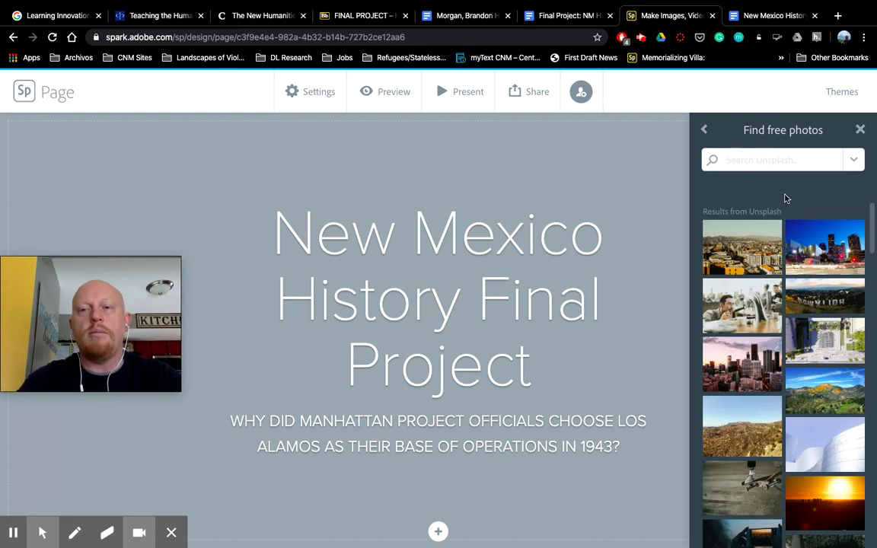
text(Mahat)
key(BackSpace)
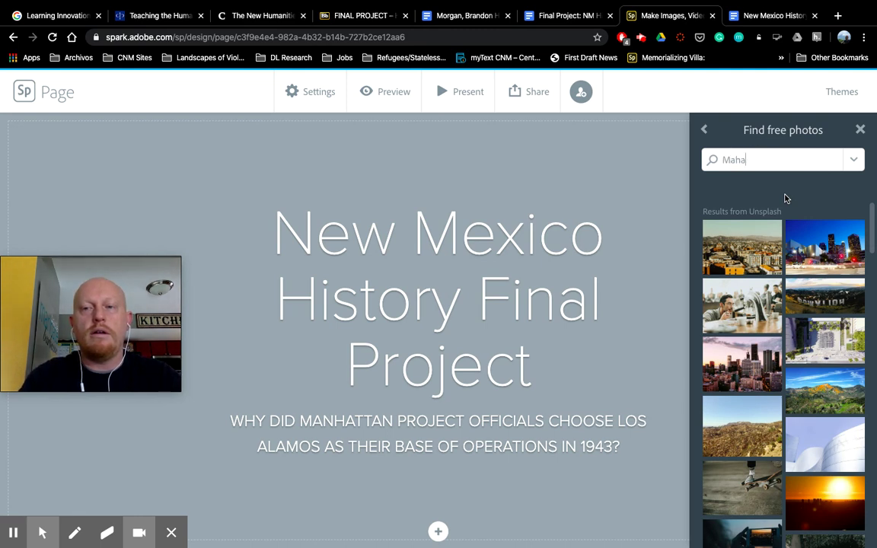
text(ttan Proje)
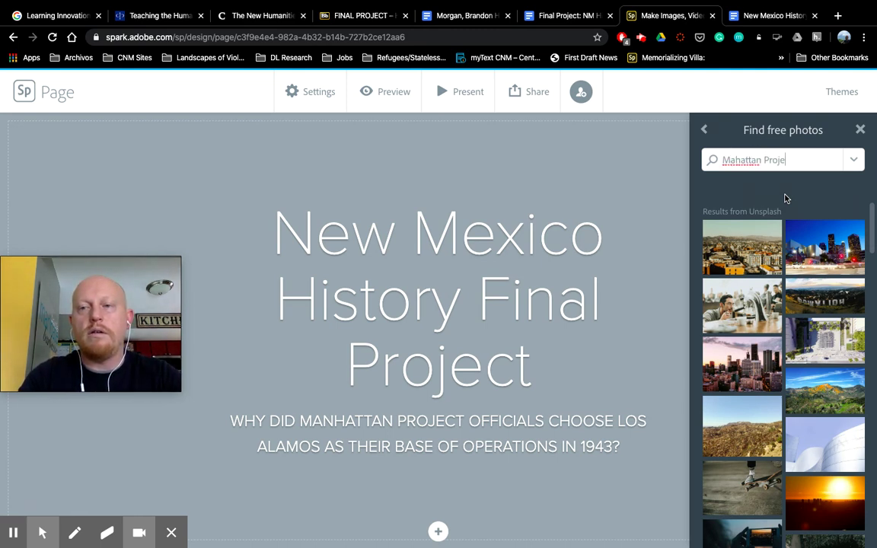
text(ct)
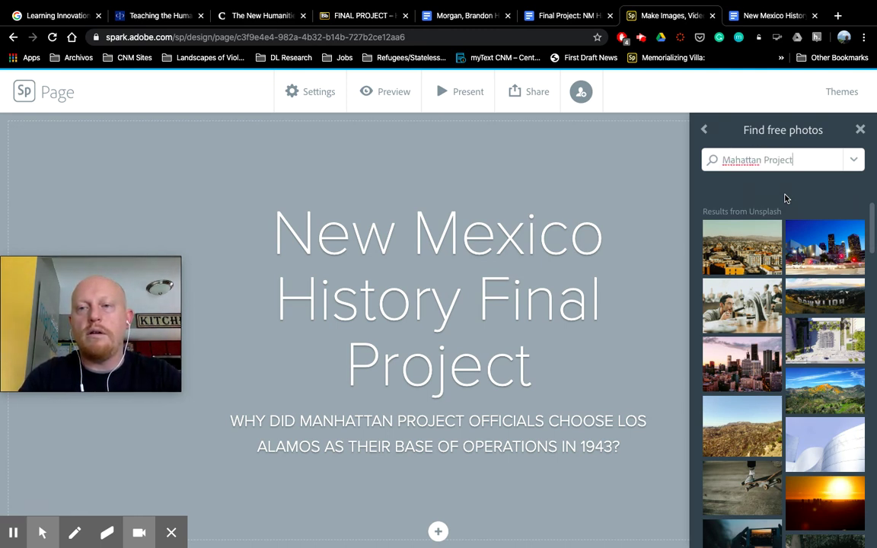
right_click(746, 160)
click(704, 167)
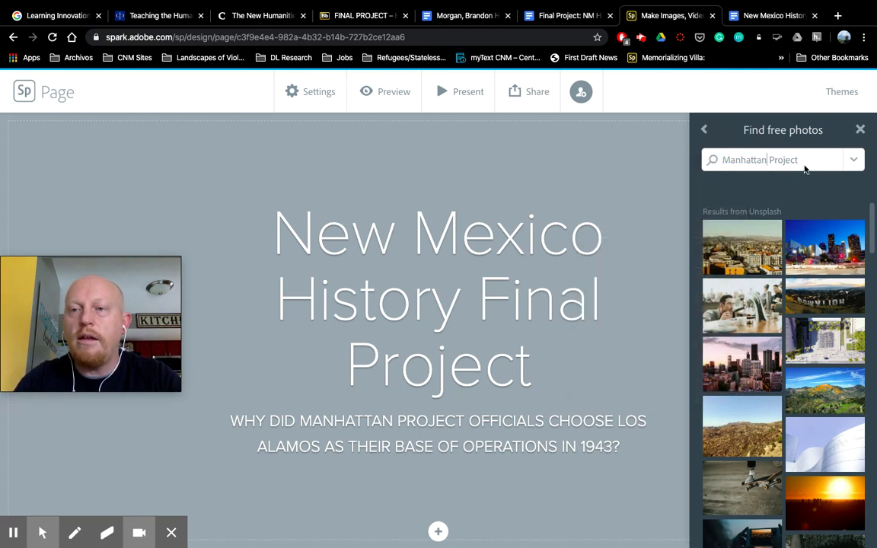
key(Return)
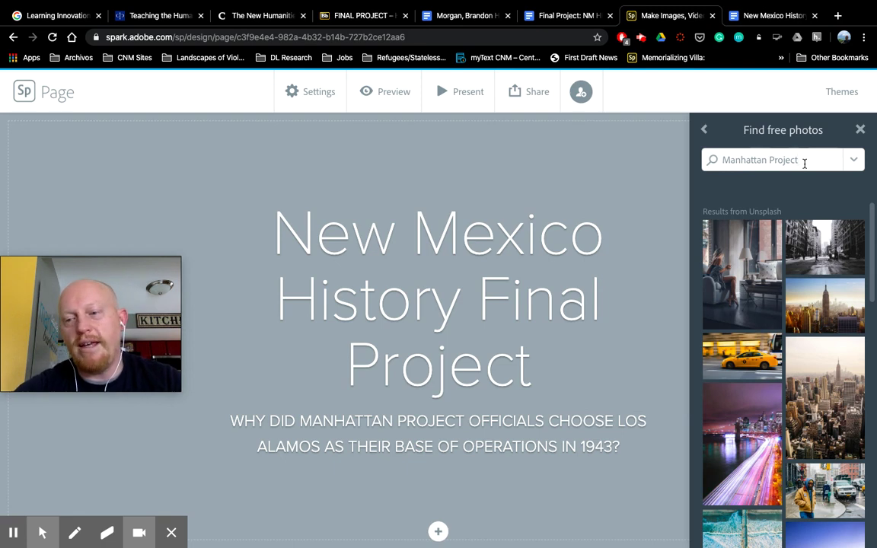
Browse the Manhattan Project photo results, select the query, and return to the photo sources list
scroll(857, 307, down, 5)
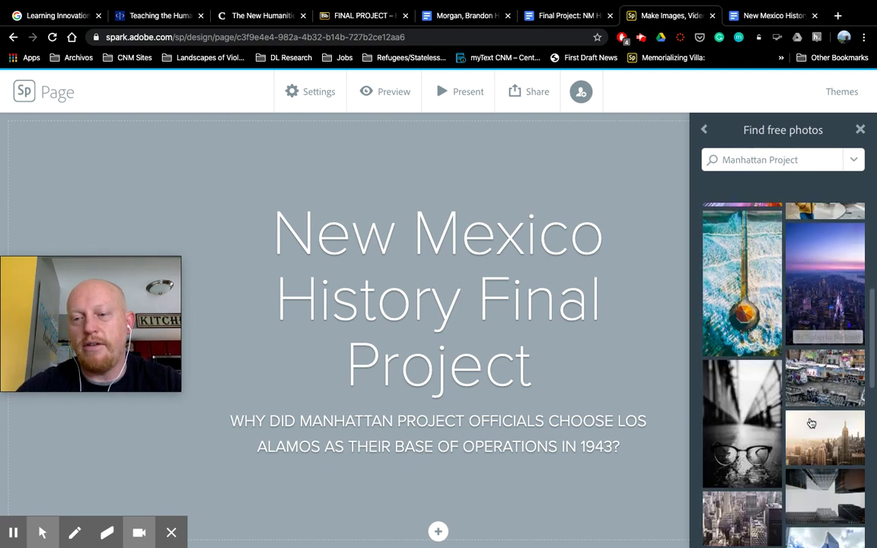
scroll(811, 424, down, 5)
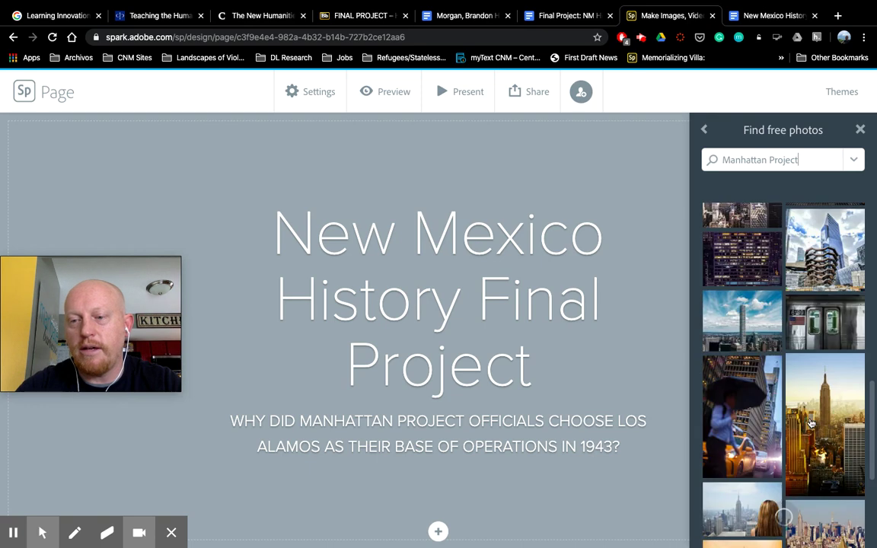
scroll(811, 423, down, 3)
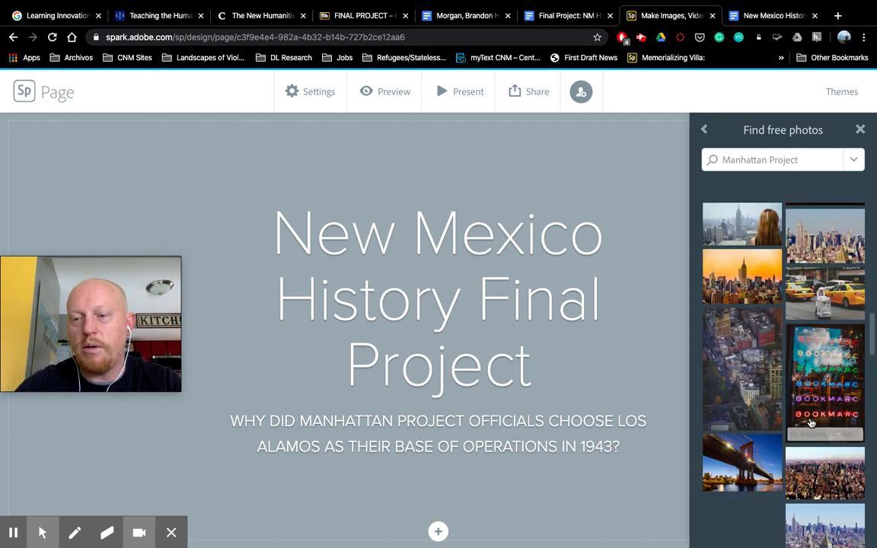
scroll(811, 423, down, 4)
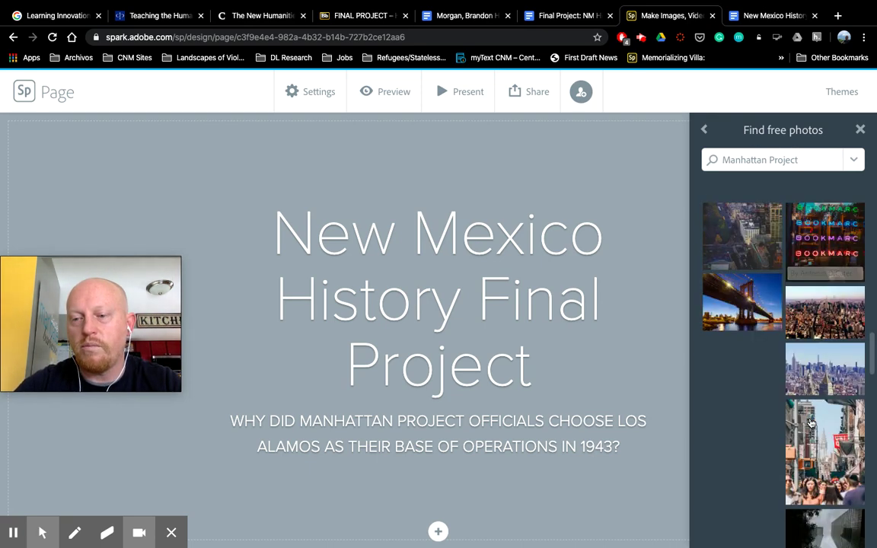
scroll(811, 423, down, 5)
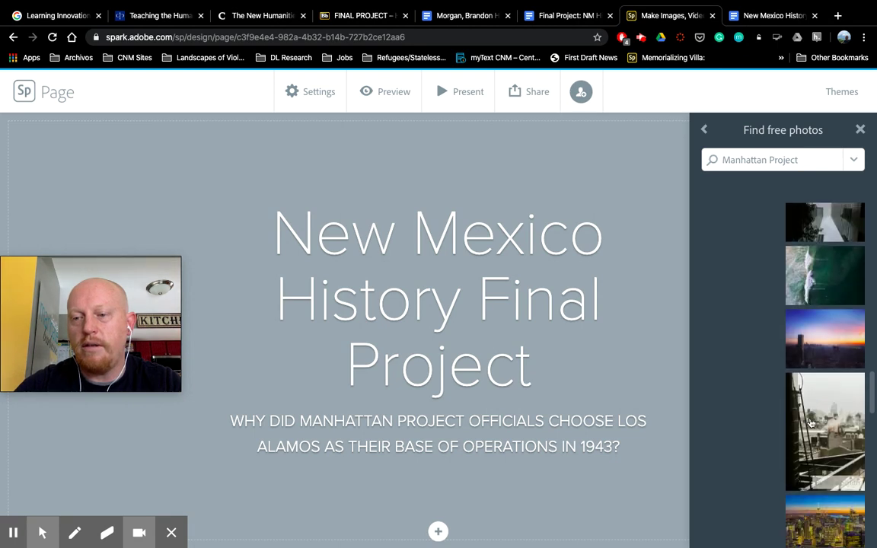
scroll(811, 424, up, 5)
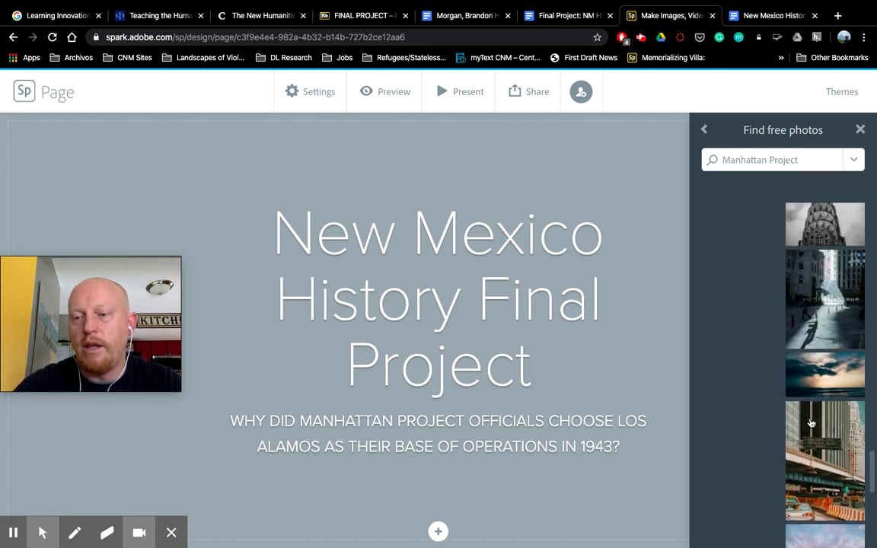
scroll(812, 424, up, 3)
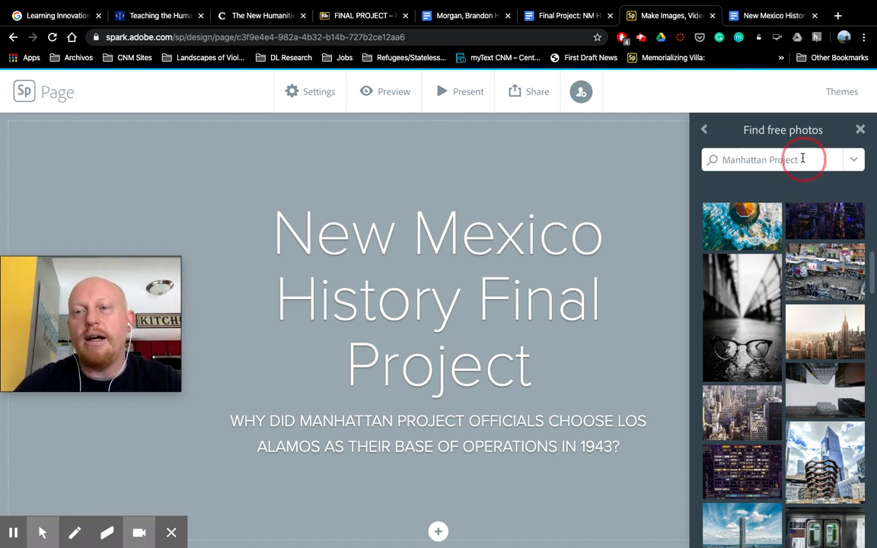
drag(798, 156, 723, 159)
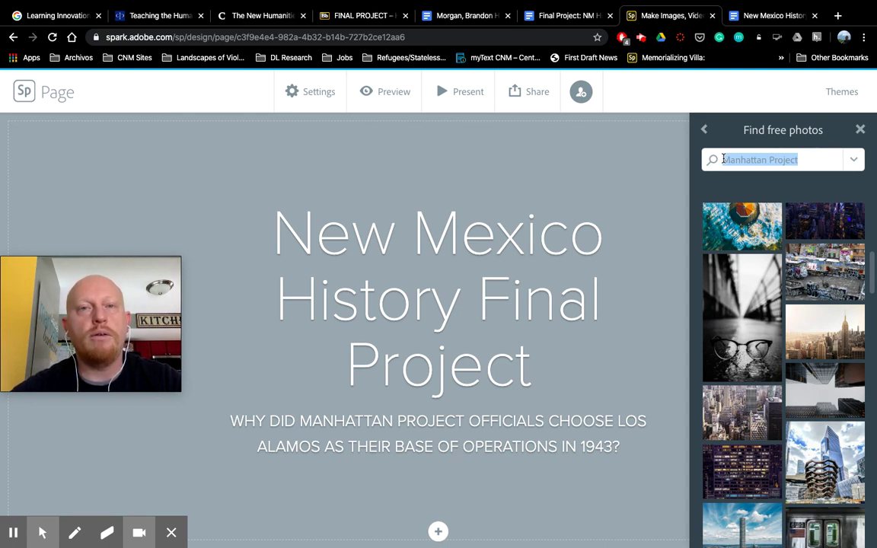
click(705, 128)
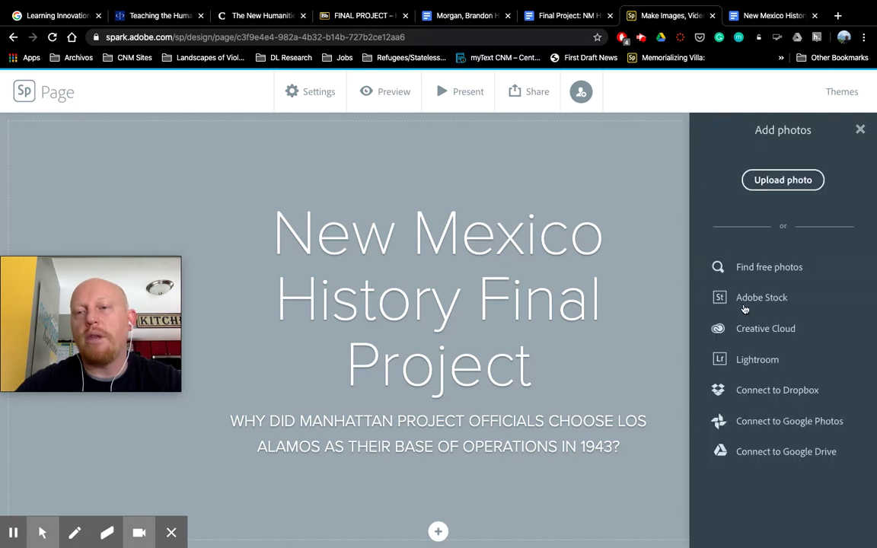
Connect Dropbox as a photo source, allowing Adobe Spark access to its files and folders
click(756, 393)
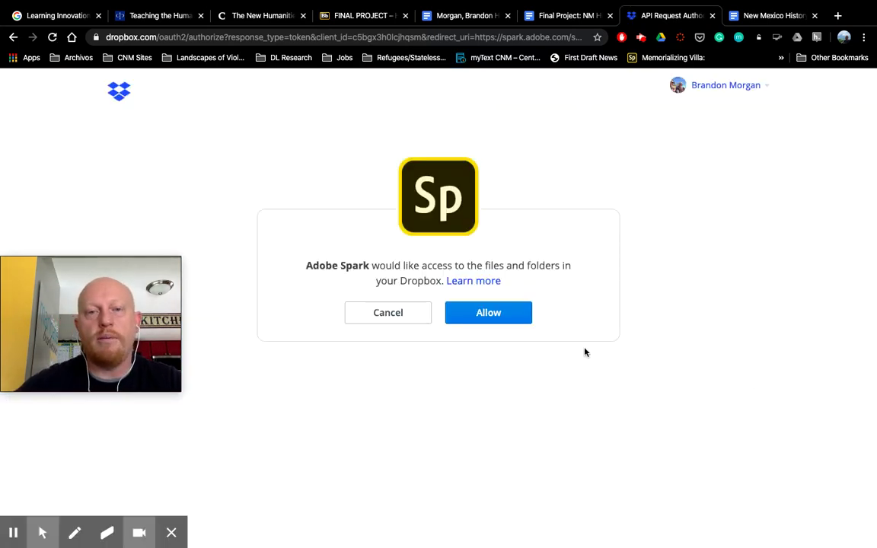
click(479, 315)
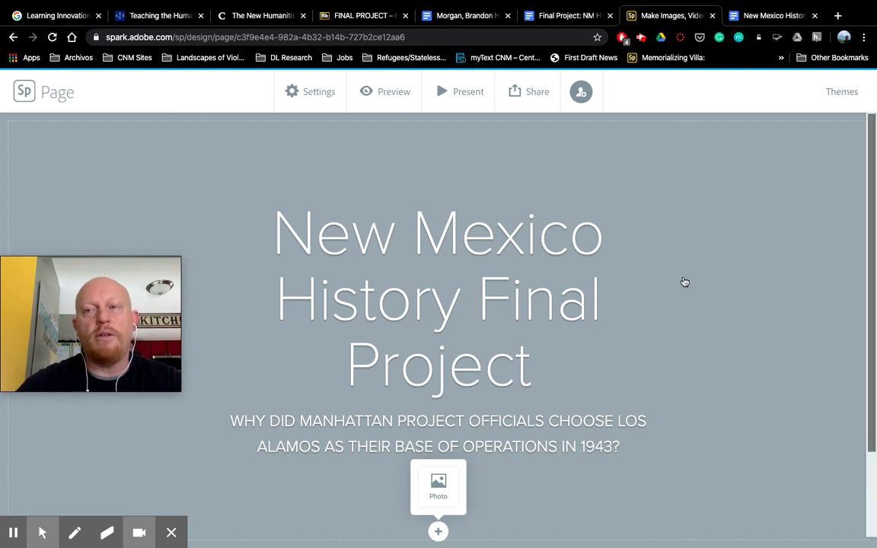
click(439, 488)
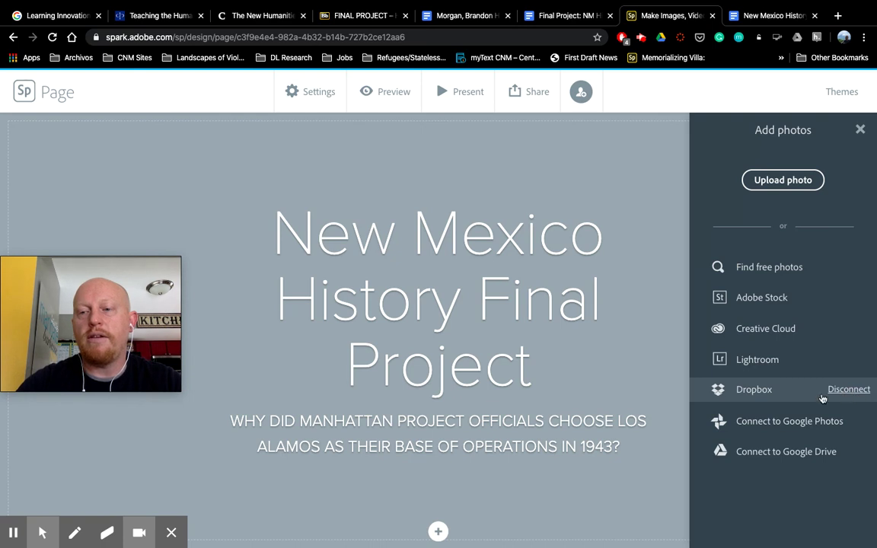
Open the Dropbox Screenshots folder and scroll through its image thumbnails
click(752, 395)
scroll(752, 395, down, 1)
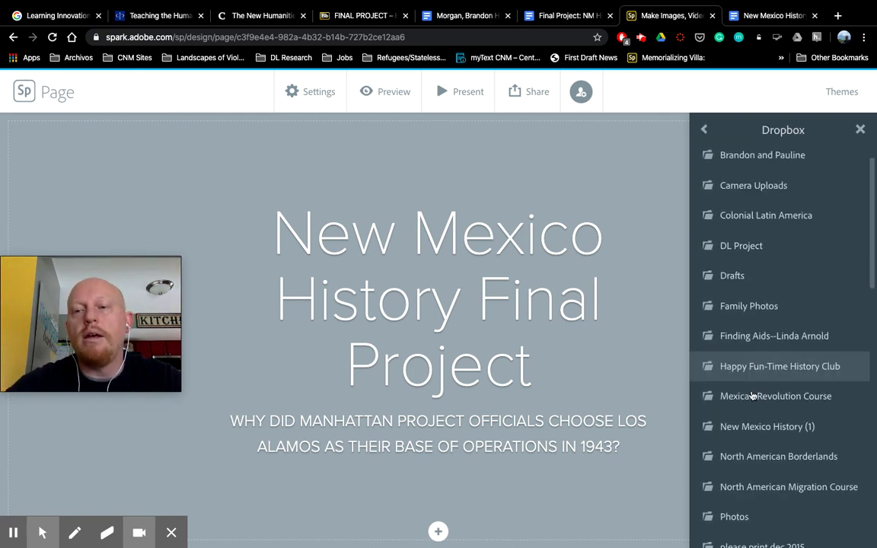
scroll(752, 394, down, 5)
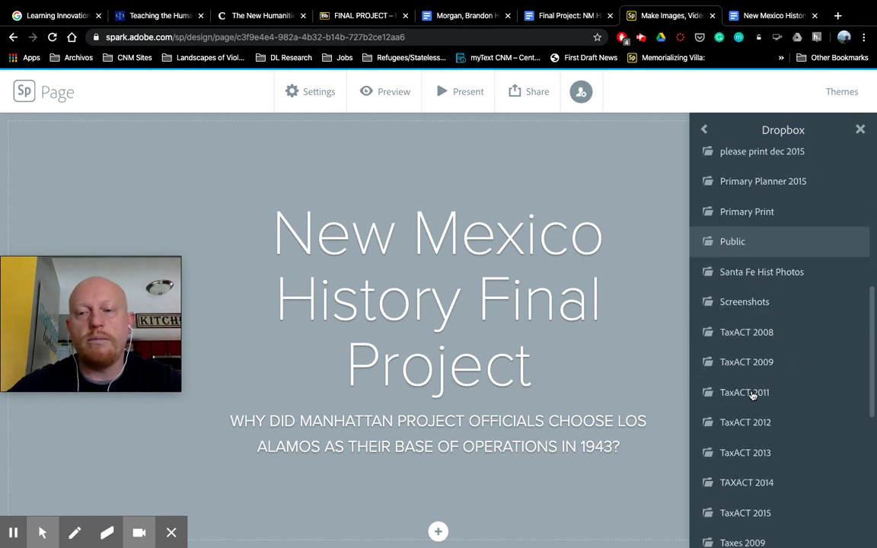
scroll(752, 394, down, 1)
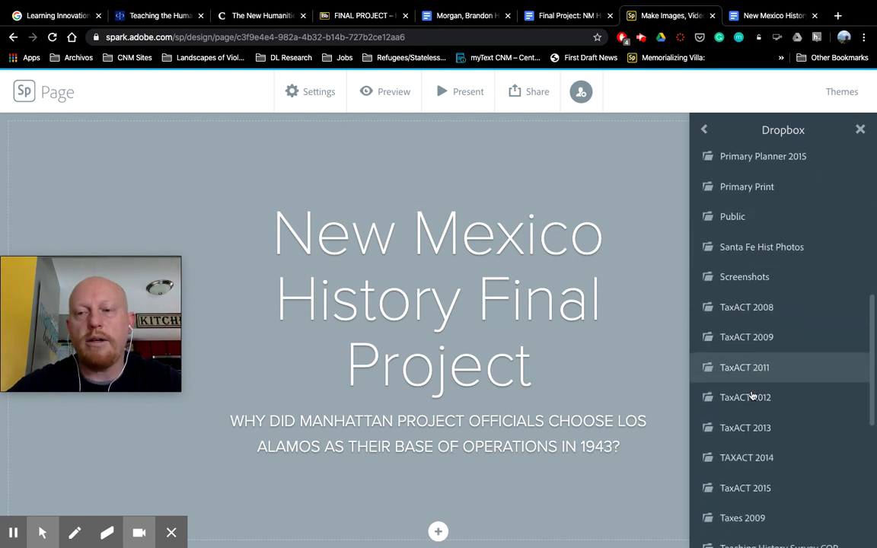
click(737, 279)
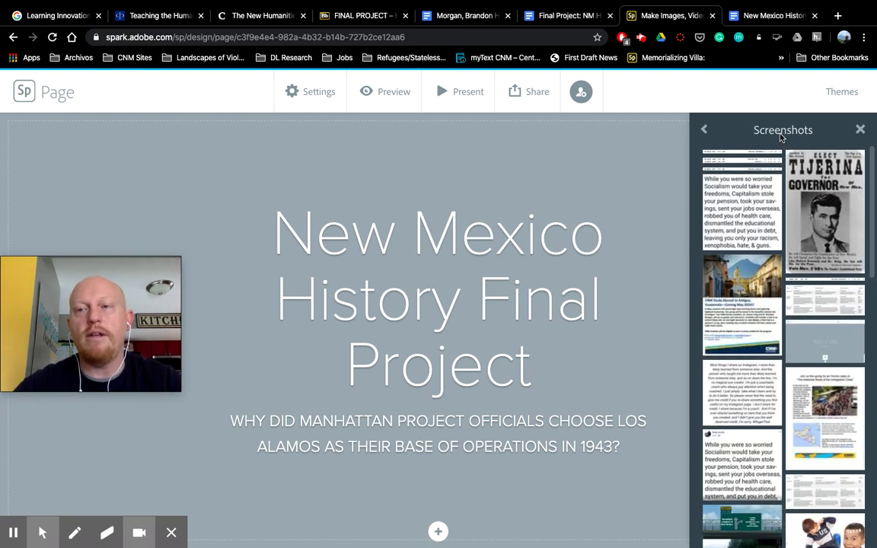
scroll(809, 316, down, 3)
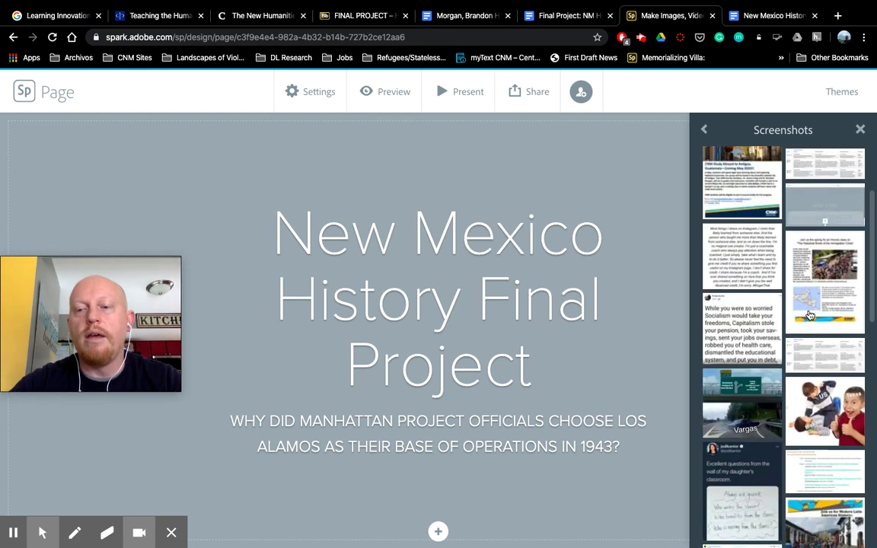
scroll(810, 315, down, 3)
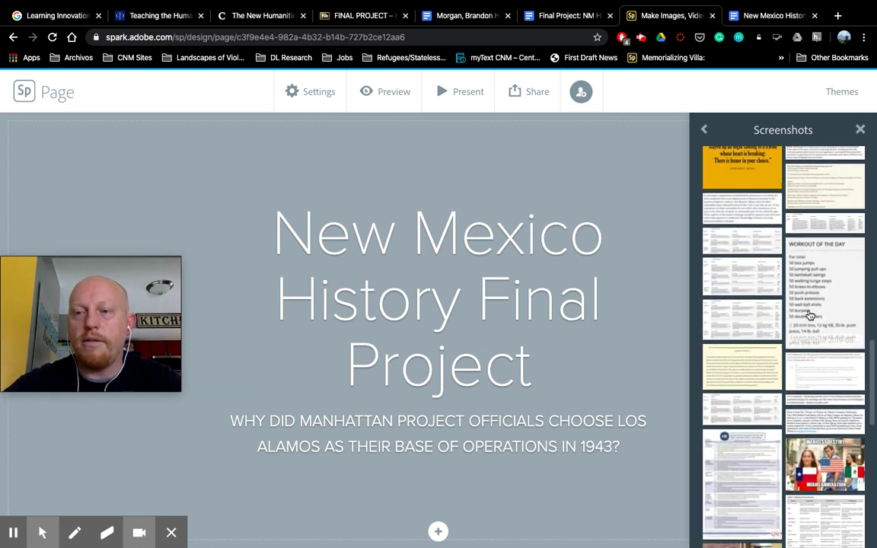
scroll(809, 315, down, 8)
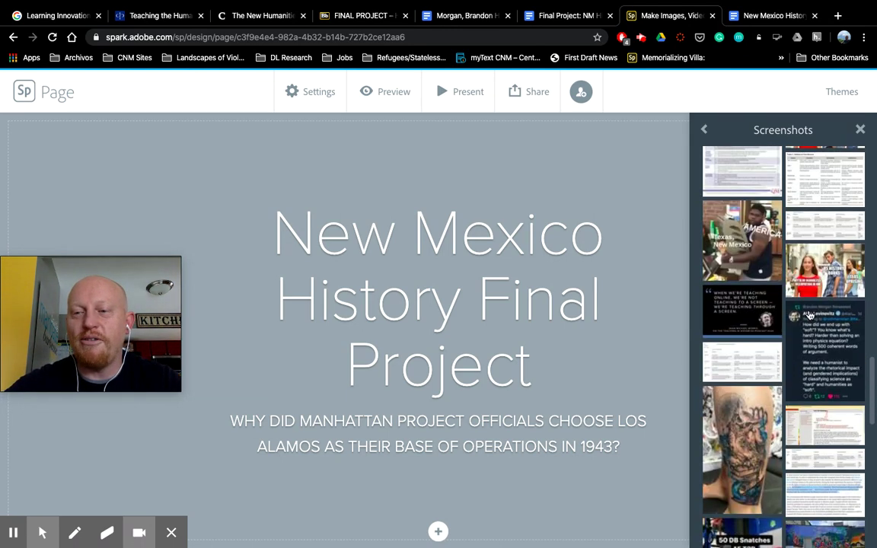
scroll(809, 315, down, 3)
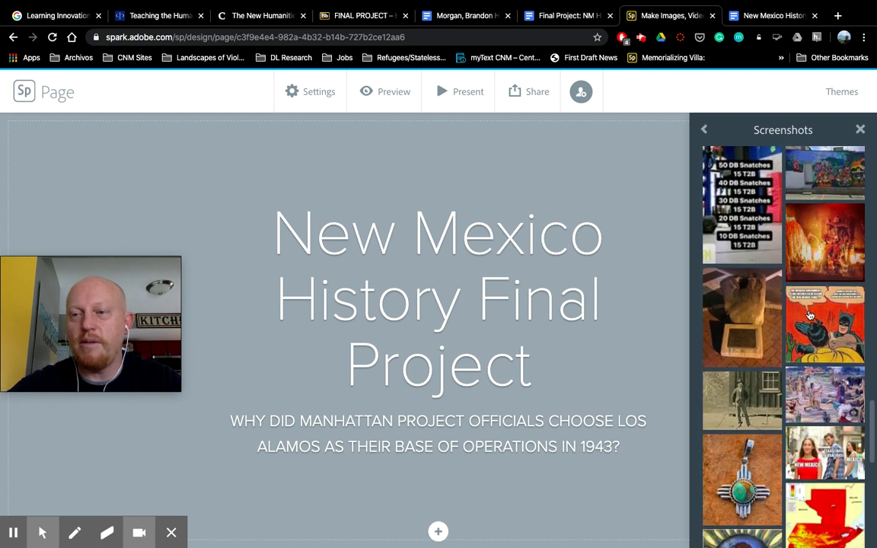
scroll(809, 314, down, 5)
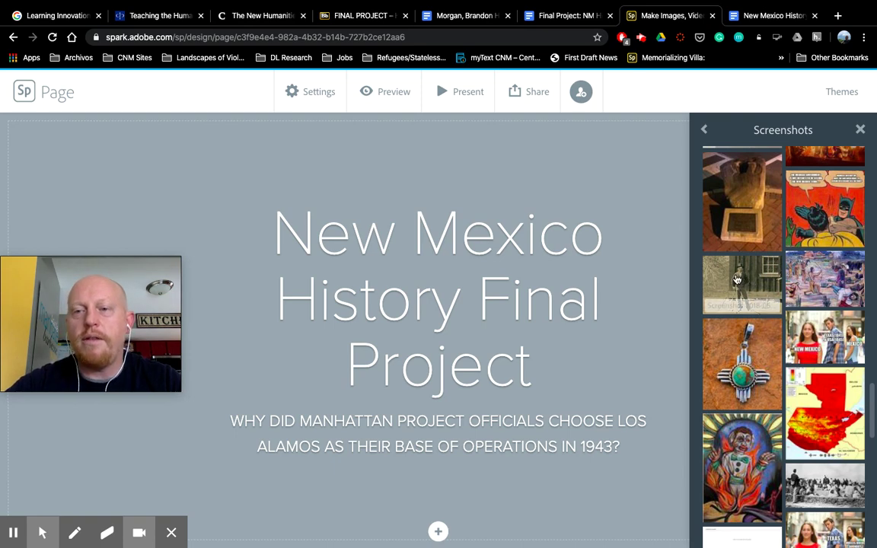
Set the sepia photo of the man in a hat as the title background and show its options
click(737, 280)
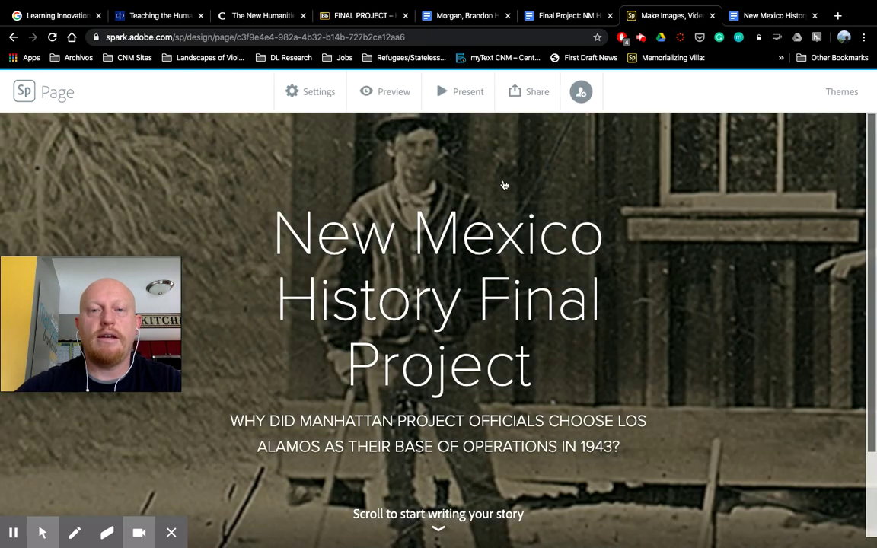
click(472, 186)
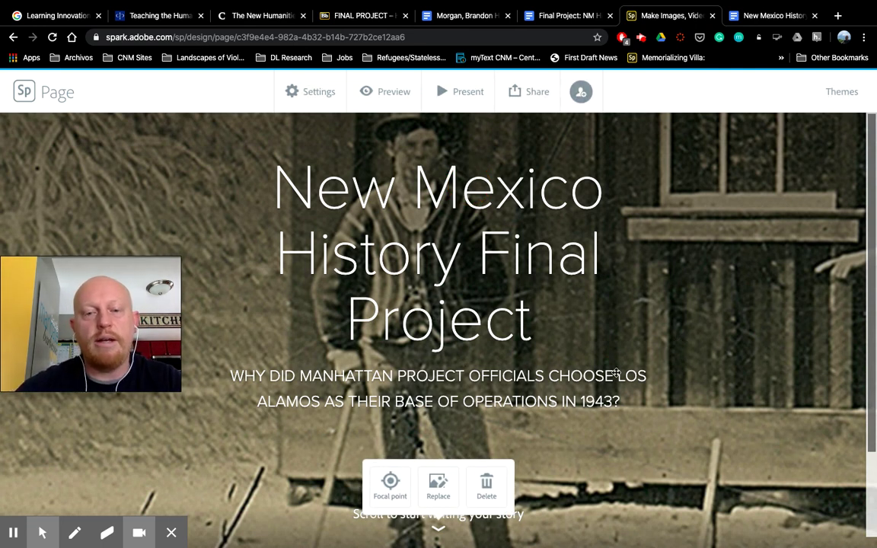
Move the title background's focal point up onto the man's face and save it
click(390, 483)
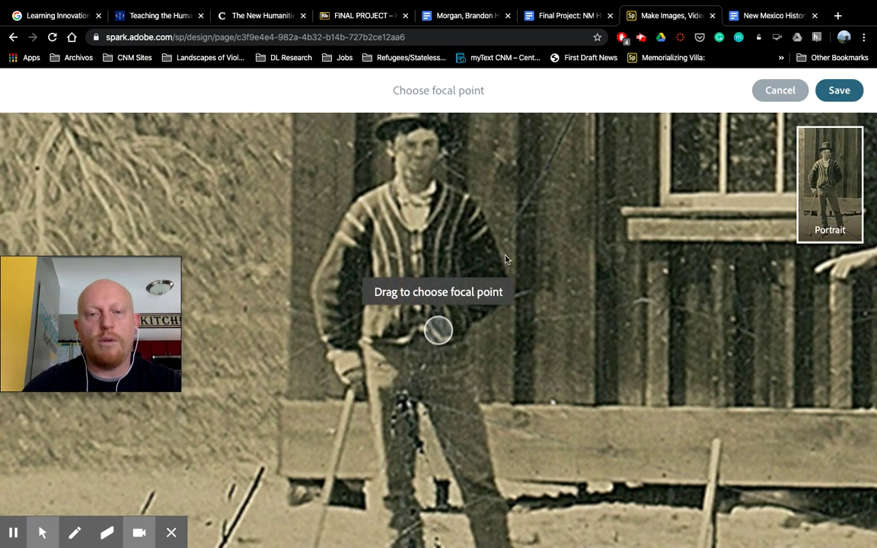
drag(437, 327, 415, 186)
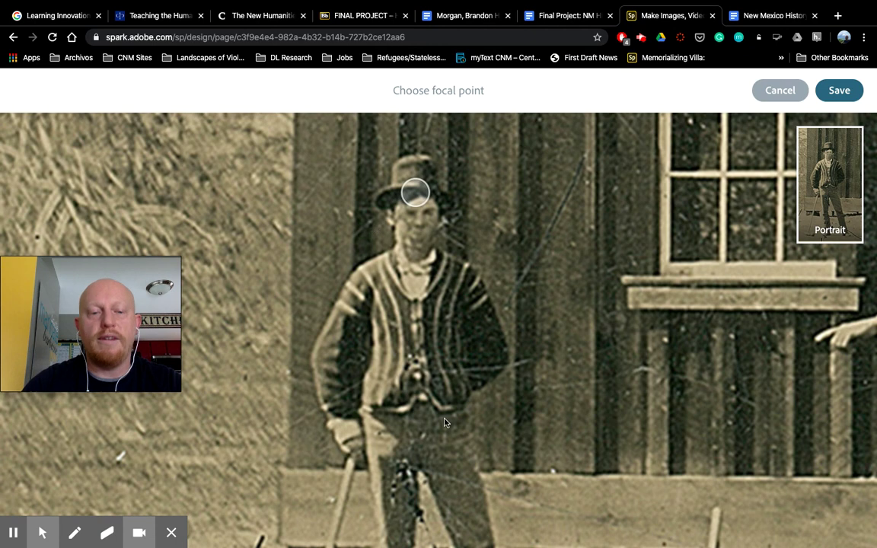
click(839, 90)
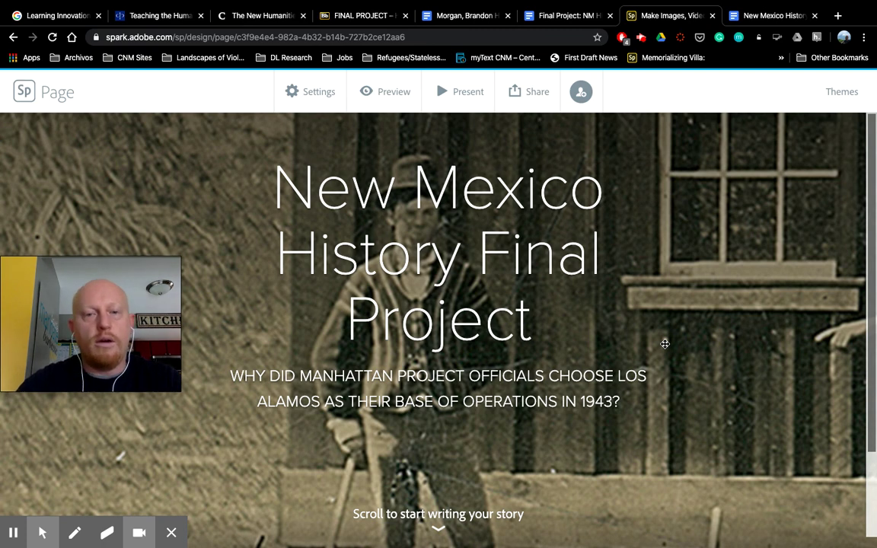
Insert a new Text block beneath the title image section
scroll(665, 344, down, 2)
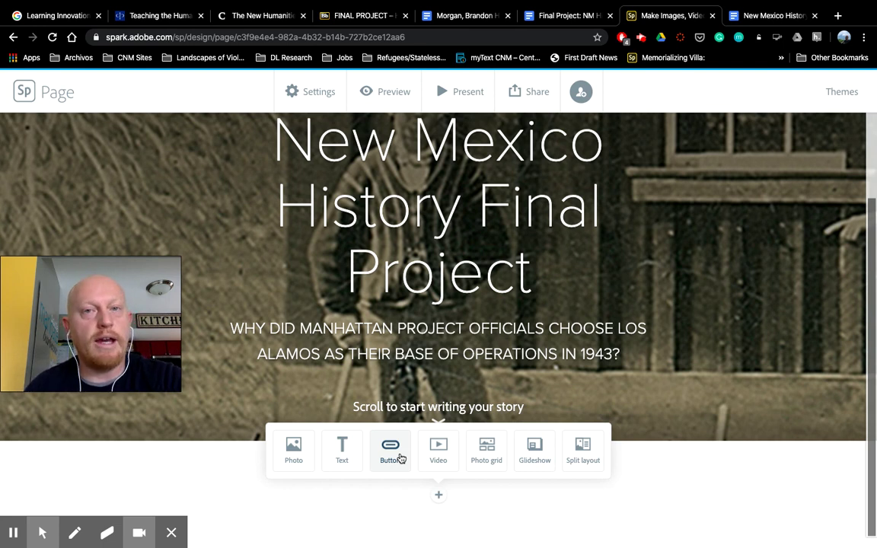
click(343, 454)
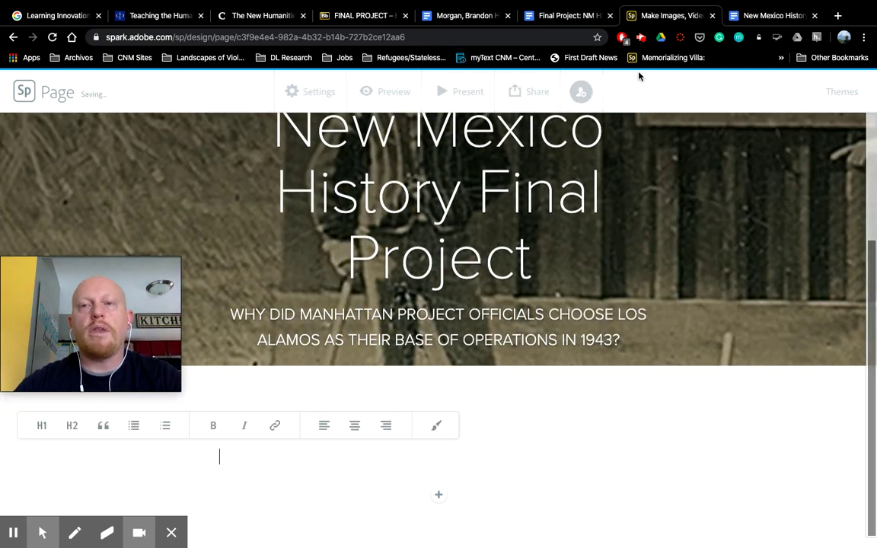
Copy the introduction and thesis-example paragraphs from the Google Docs example, then return to Spark
click(731, 21)
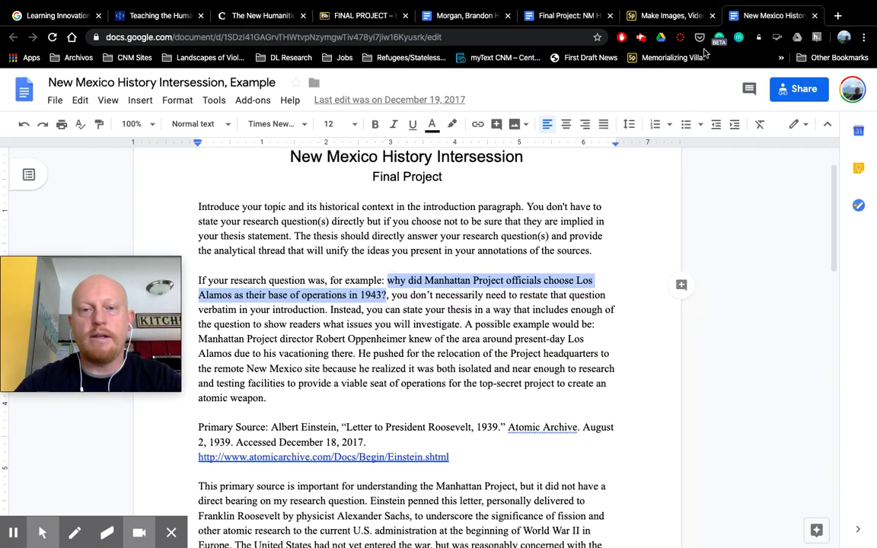
click(334, 235)
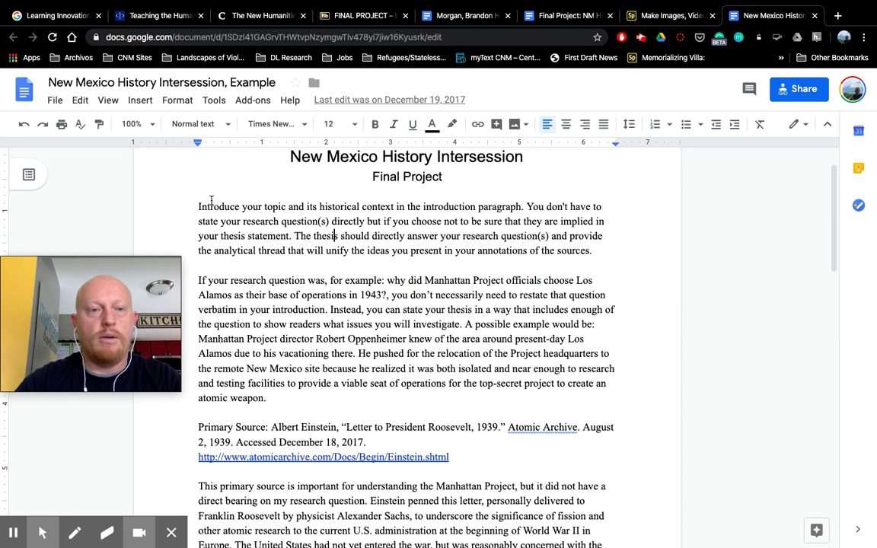
drag(198, 205, 299, 400)
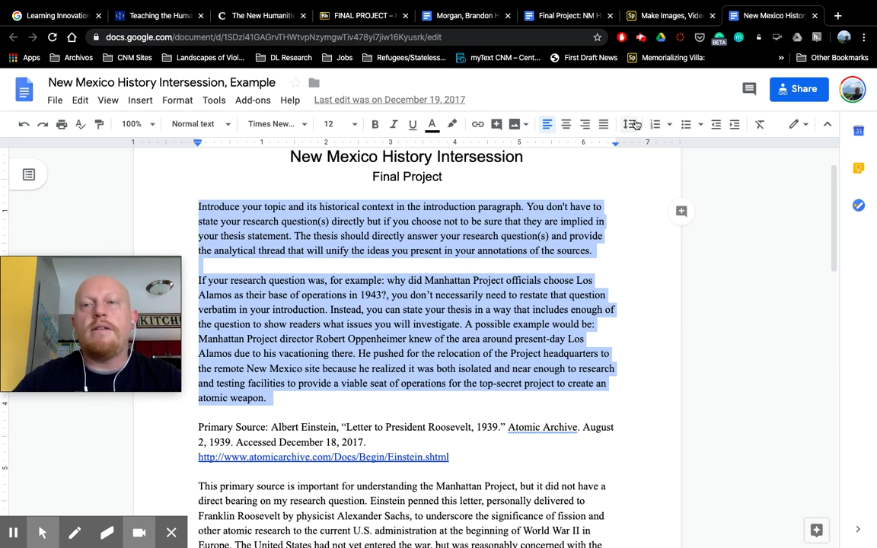
click(647, 15)
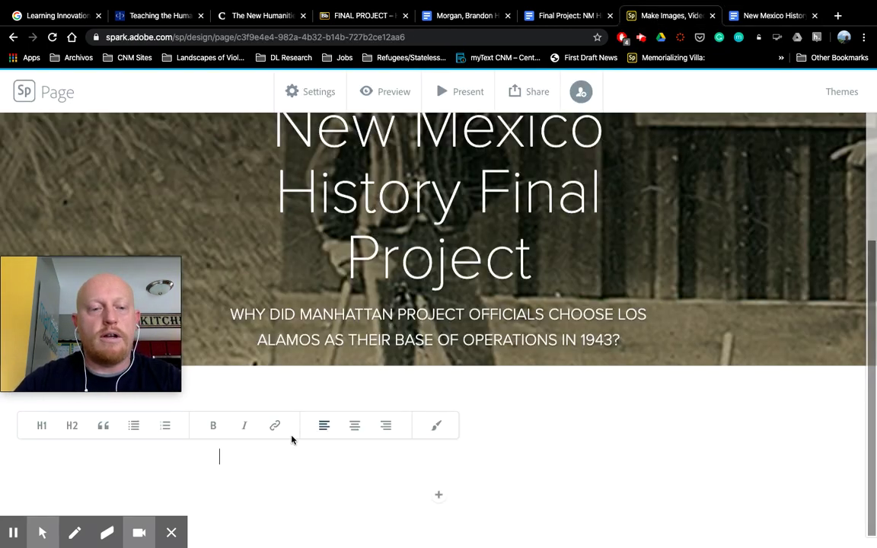
Paste the introduction and Oppenheimer thesis-example paragraphs into the empty text block
key(ctrl+v)
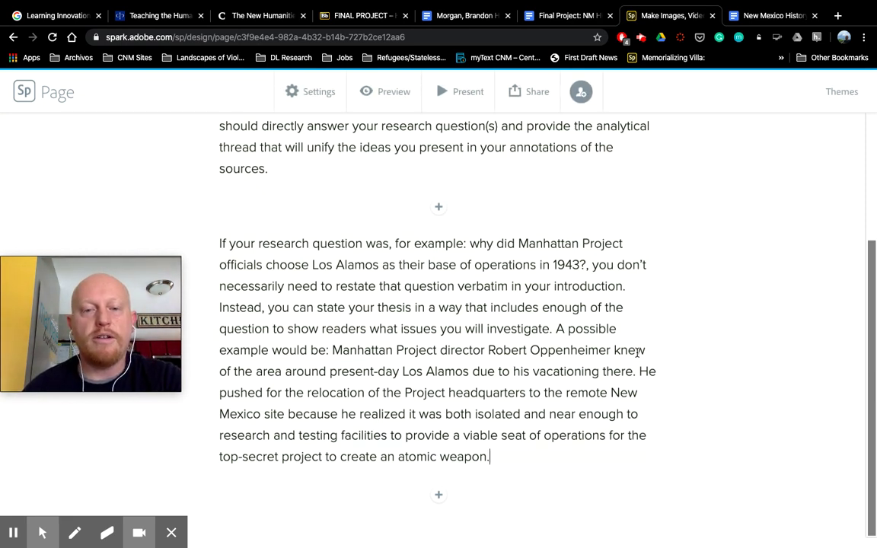
scroll(726, 297, up, 3)
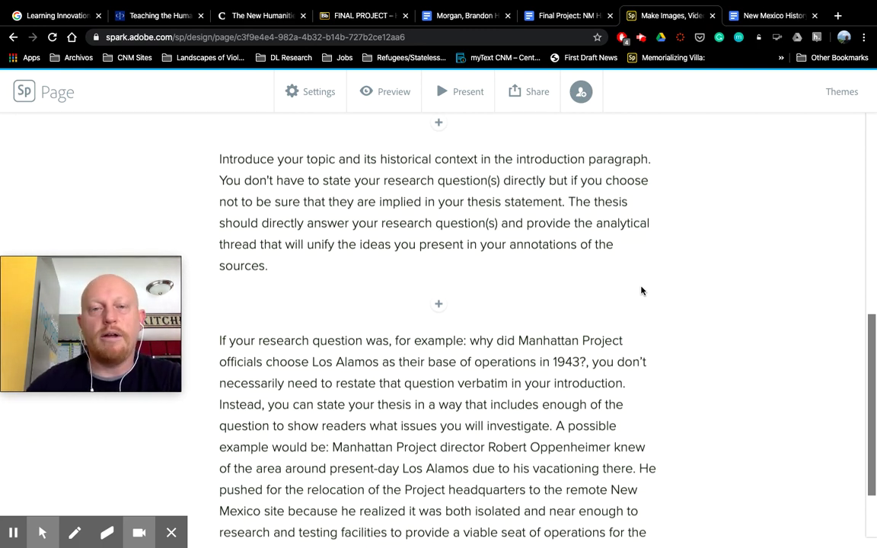
scroll(641, 289, down, 3)
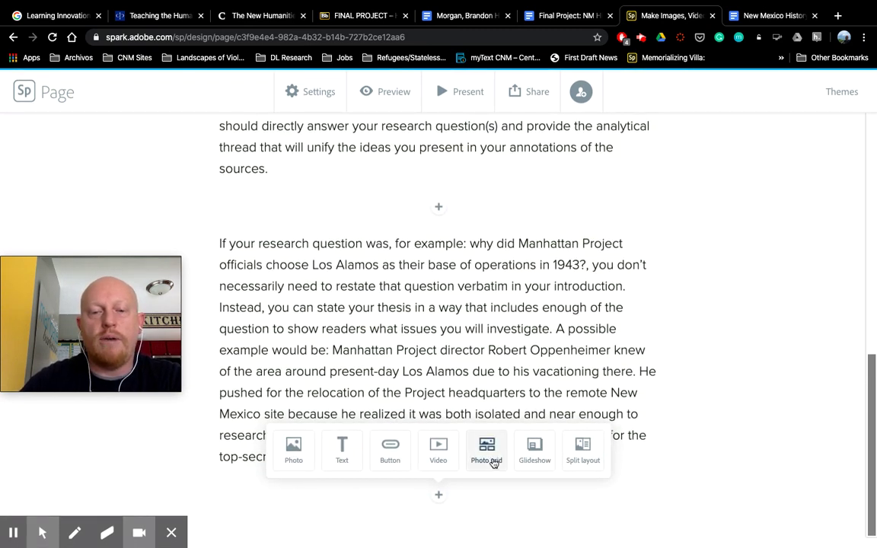
click(301, 452)
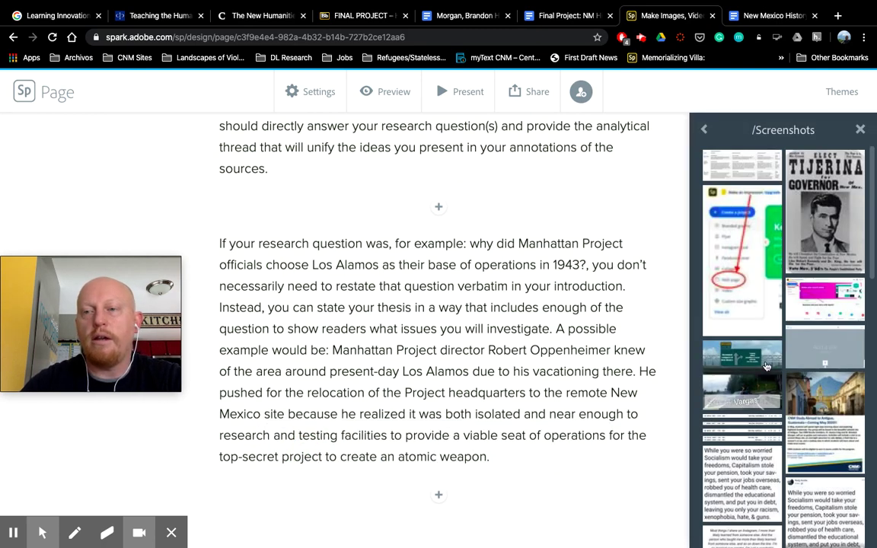
Insert the atomic bomb mushroom-cloud screenshot below the introduction paragraphs
scroll(761, 373, down, 3)
scroll(791, 350, down, 10)
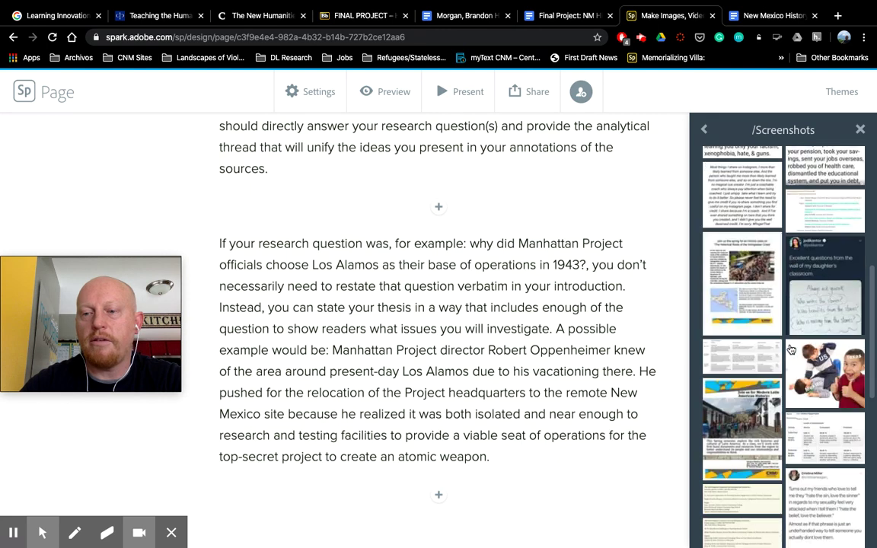
scroll(791, 349, down, 10)
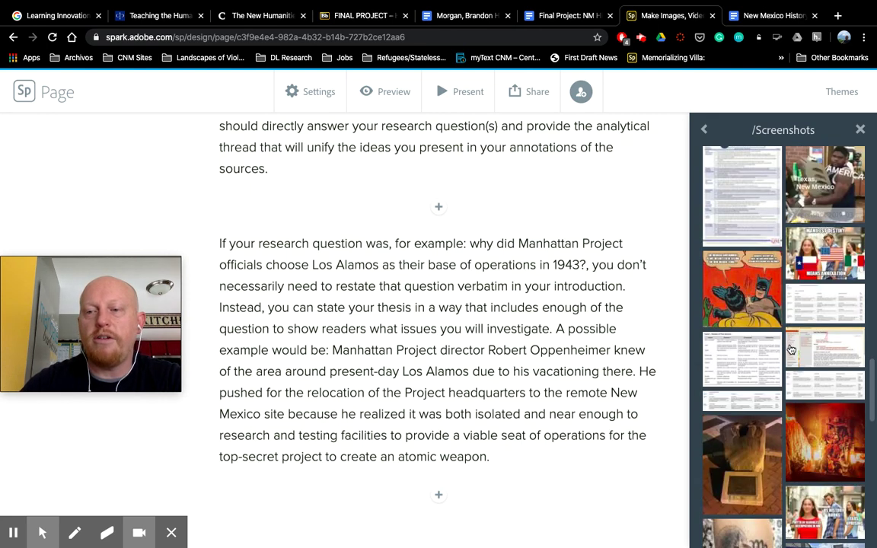
scroll(791, 350, down, 10)
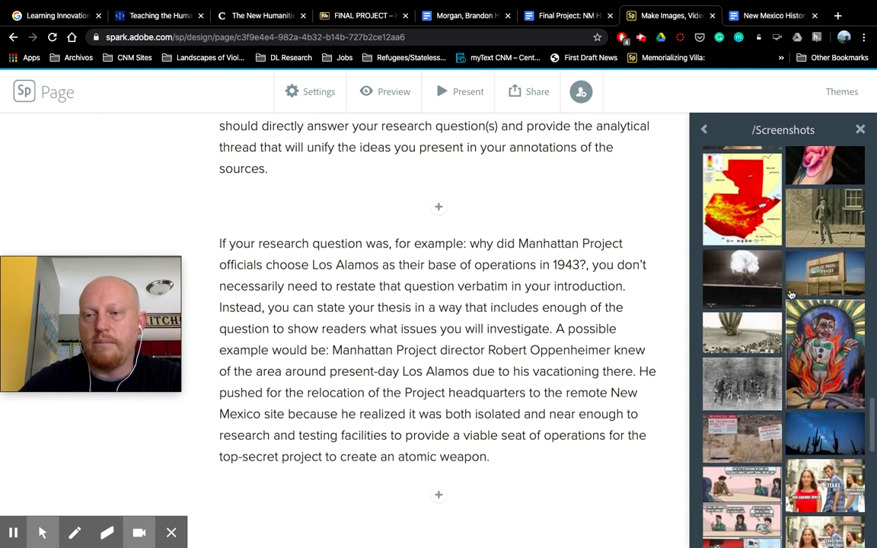
click(754, 289)
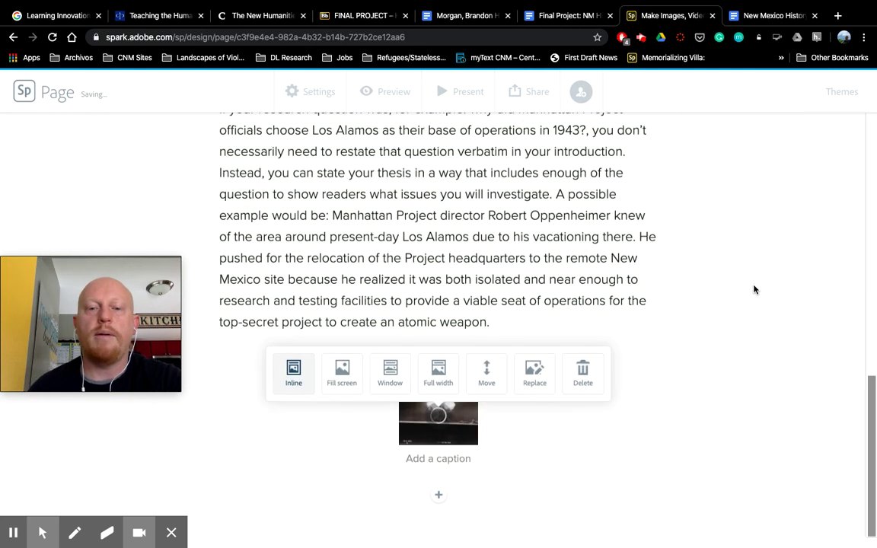
Set the mushroom-cloud image to the full-width Window layout
scroll(782, 344, down, 3)
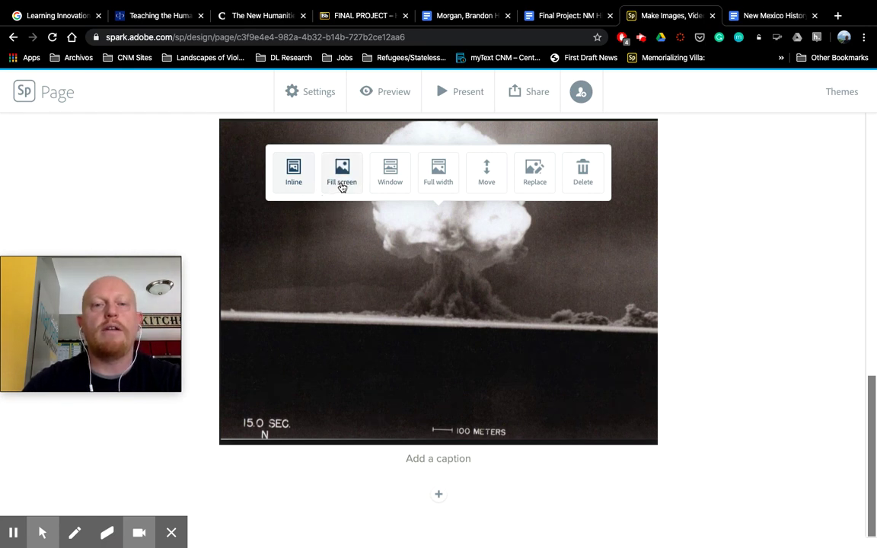
click(404, 177)
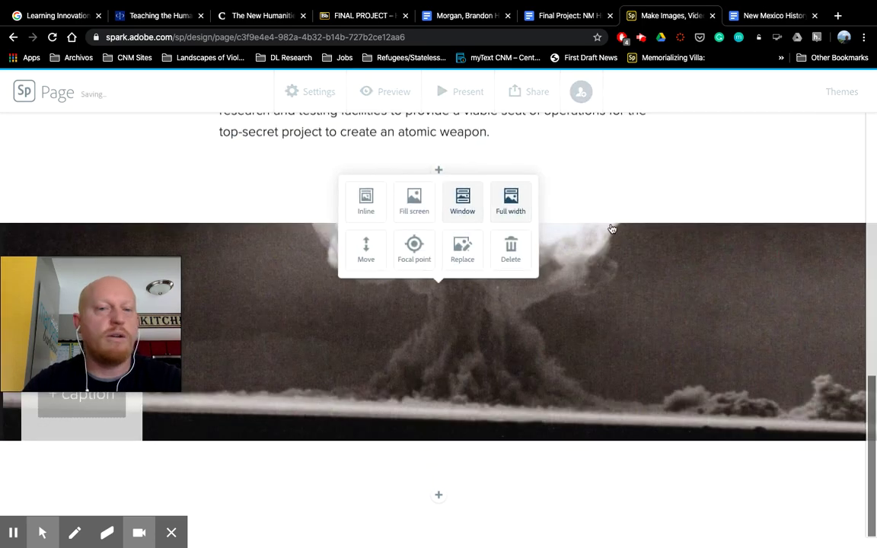
click(616, 188)
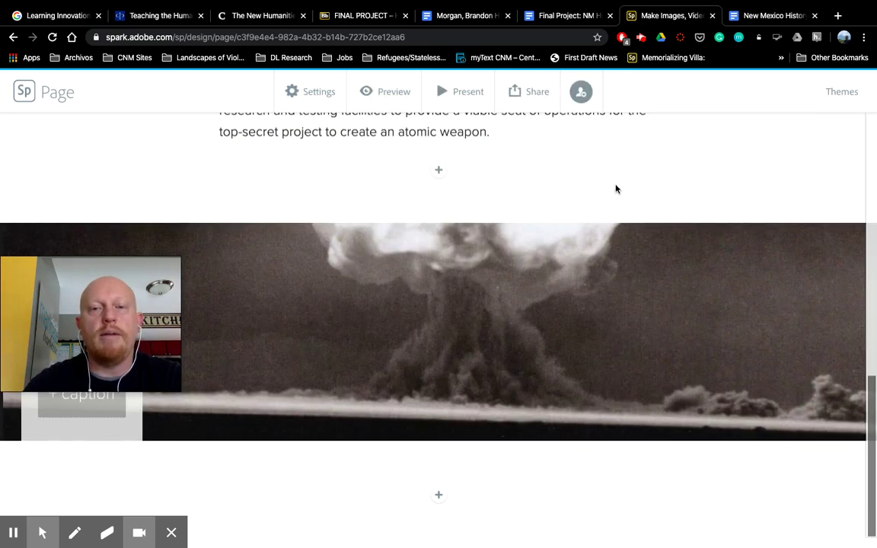
scroll(589, 337, up, 3)
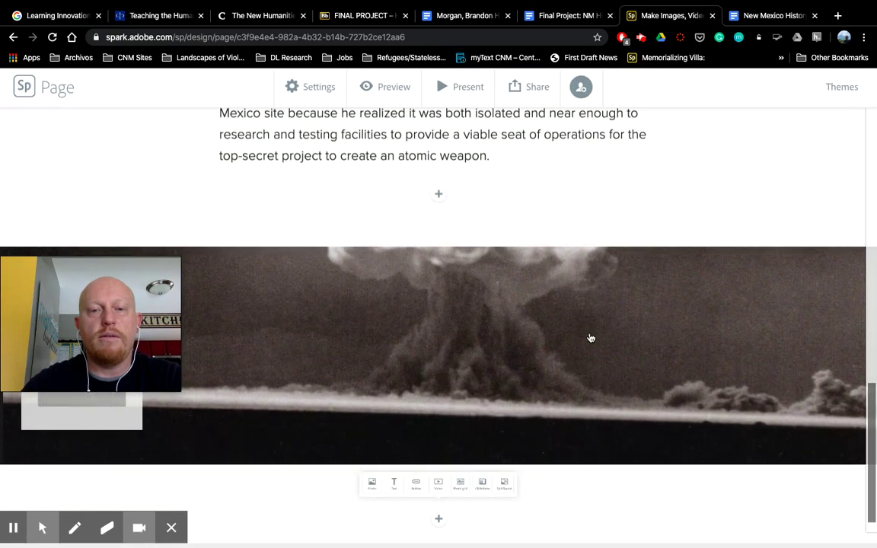
scroll(589, 335, up, 2)
scroll(589, 335, down, 5)
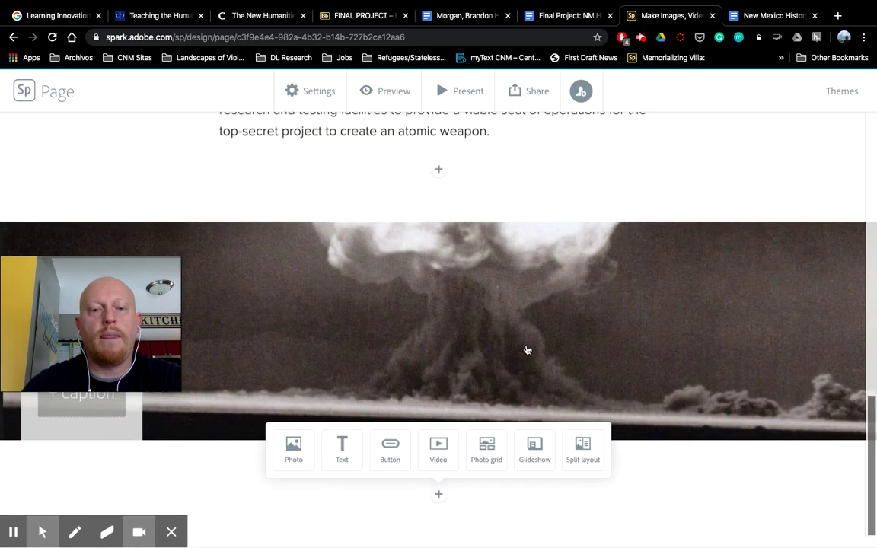
click(460, 330)
Move the mushroom-cloud image's focal point onto the cloud and save it
click(415, 249)
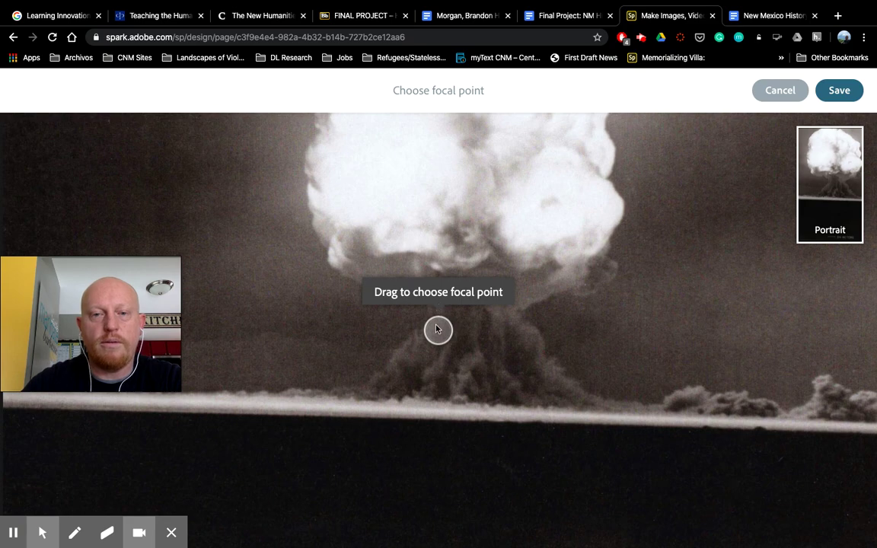
drag(437, 330, 438, 225)
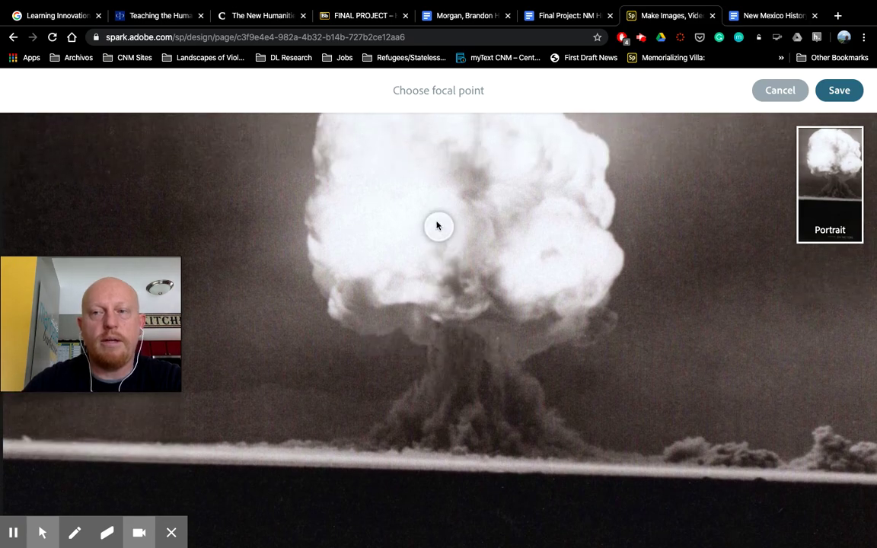
click(843, 90)
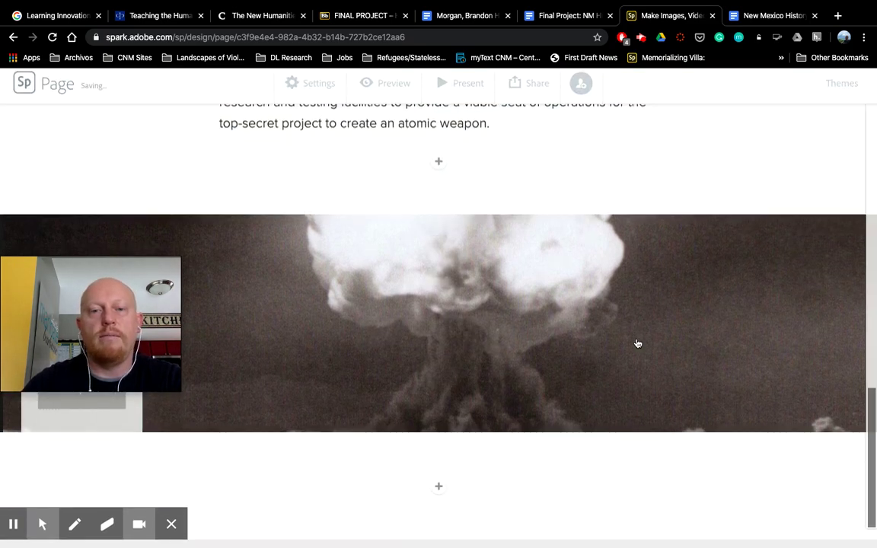
Add a Button block below the image, then return to the Google Docs example
scroll(638, 343, up, 3)
scroll(637, 343, down, 2)
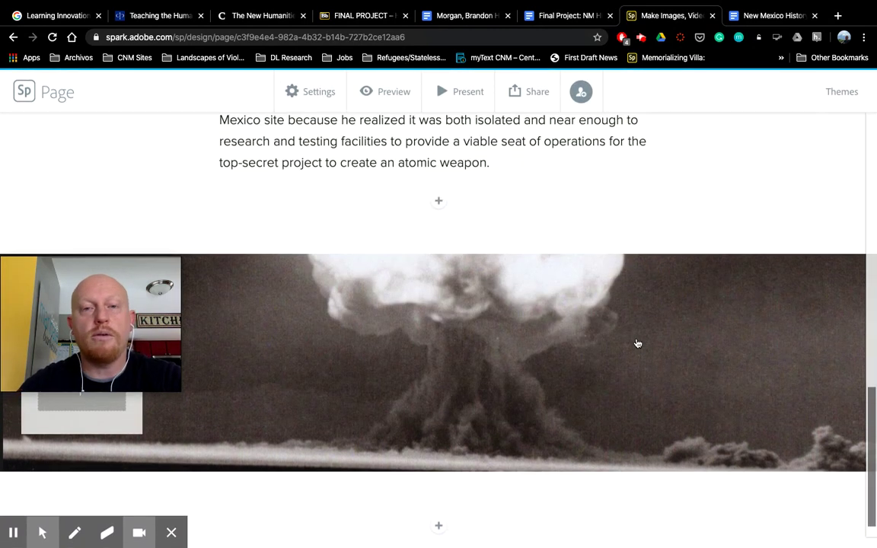
scroll(638, 343, down, 1)
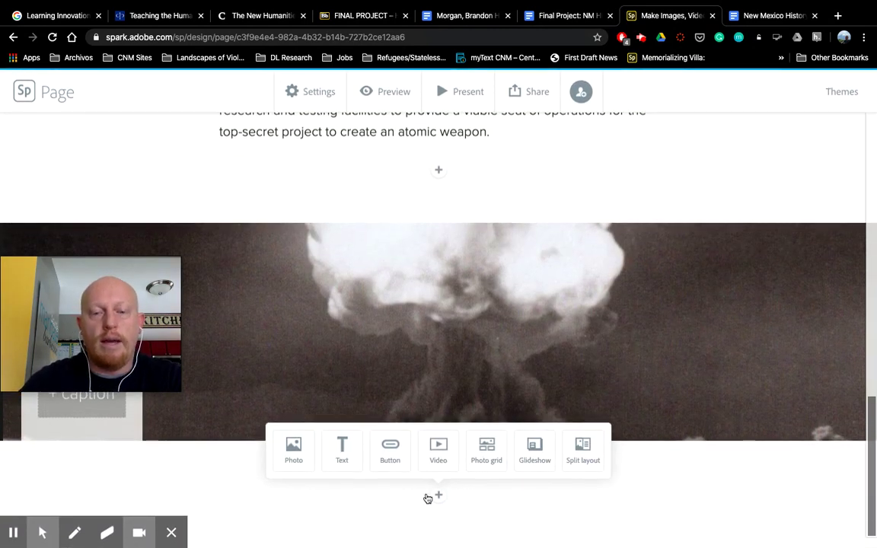
click(391, 452)
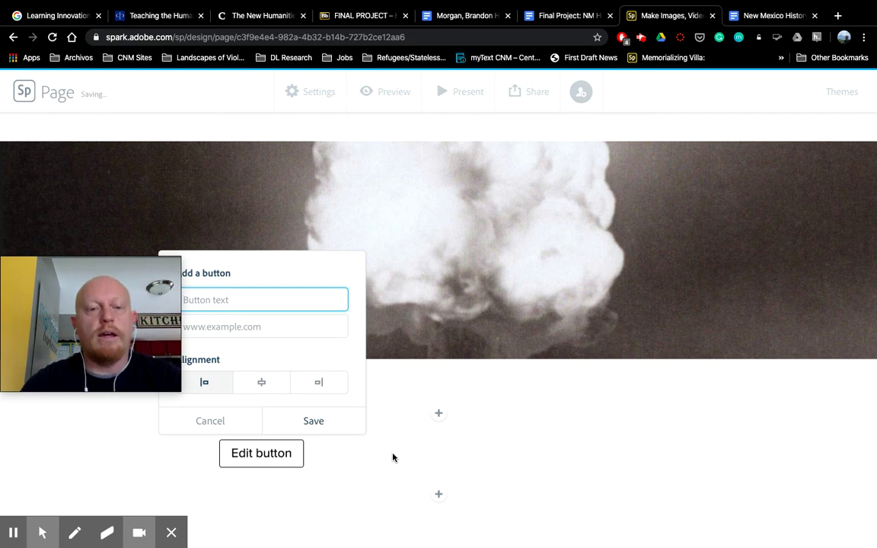
click(748, 17)
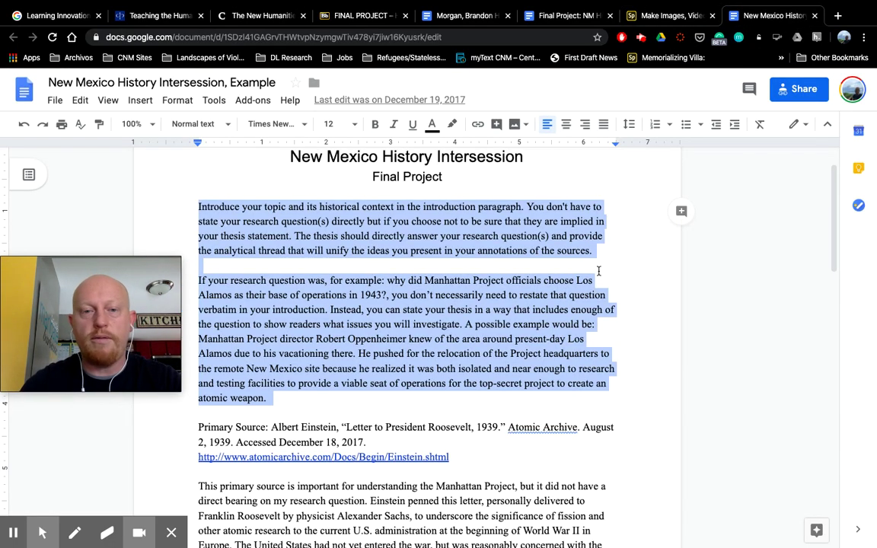
Select the atomicarchive.com address of Einstein's 1939 letter to Roosevelt in the Docs citation
click(581, 324)
scroll(591, 354, down, 5)
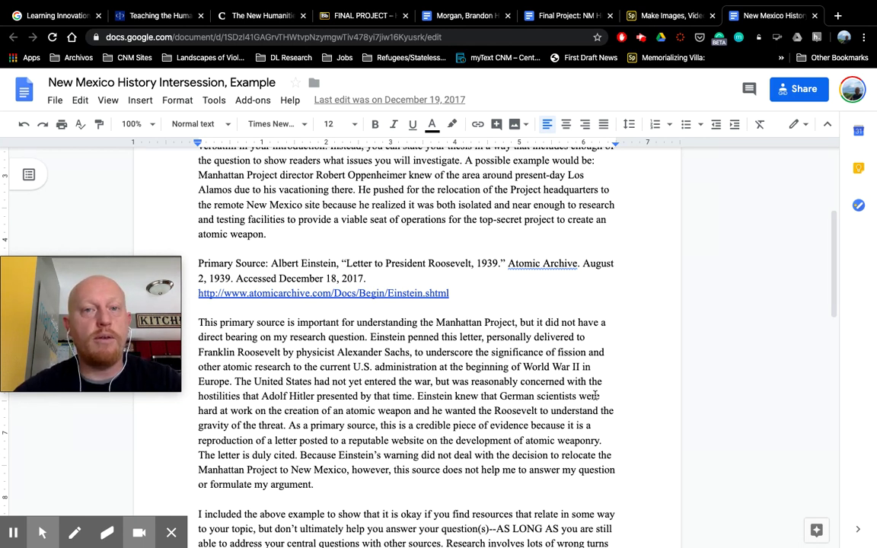
scroll(595, 396, down, 1)
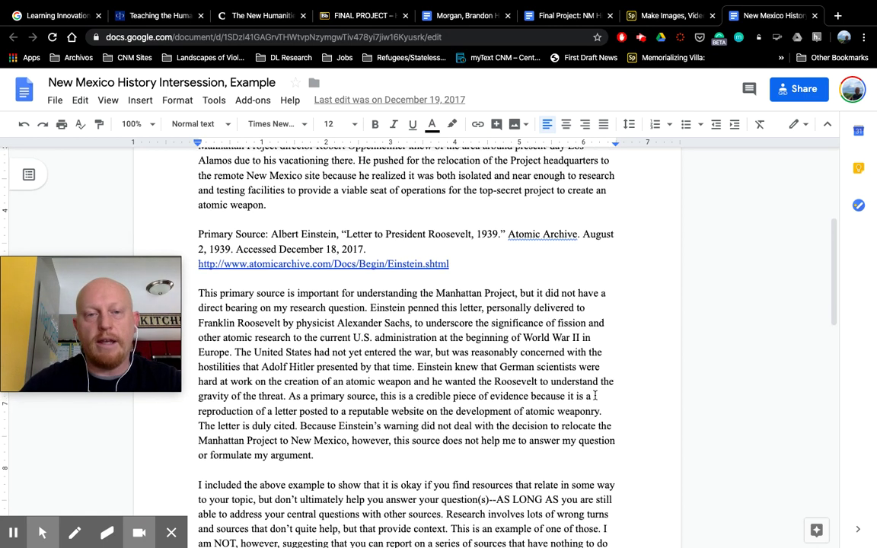
scroll(595, 395, down, 2)
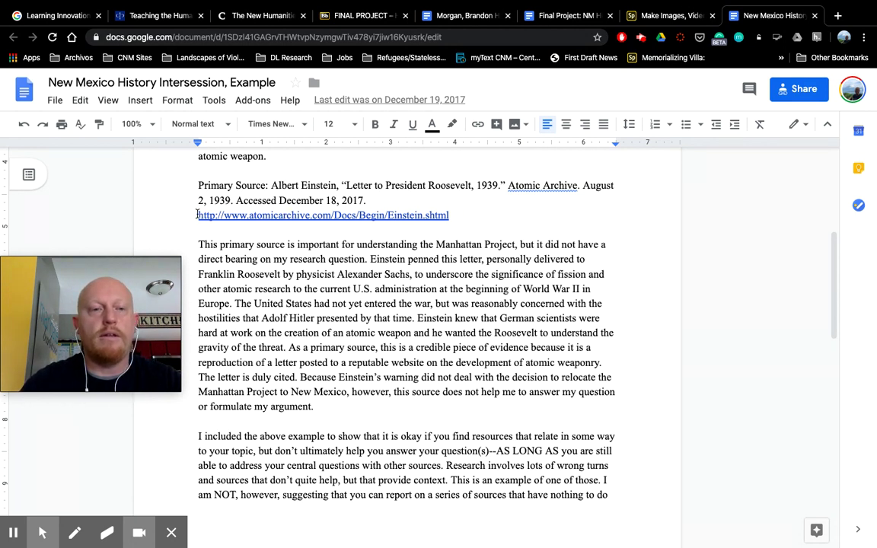
drag(197, 215, 449, 214)
key(super+c)
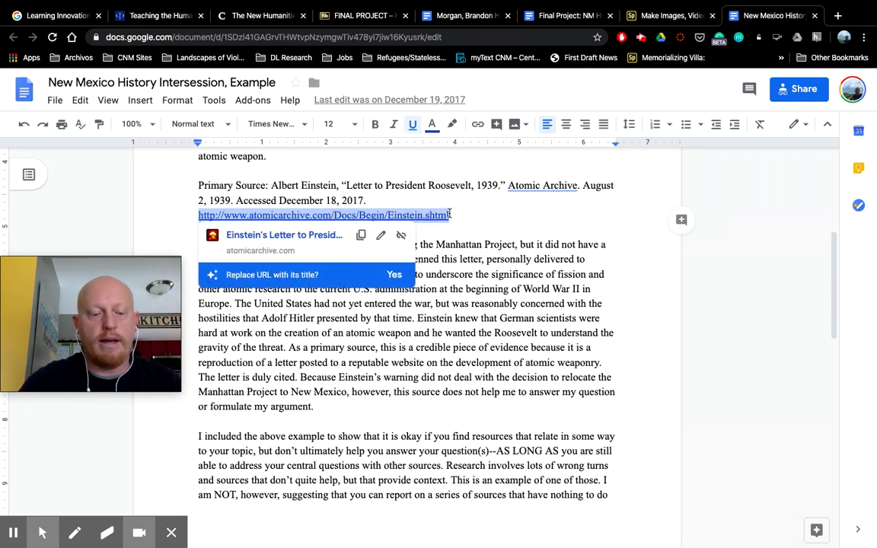
Paste the Einstein letter link into the new Spark button's web address field
key(ctrl+shift+Tab)
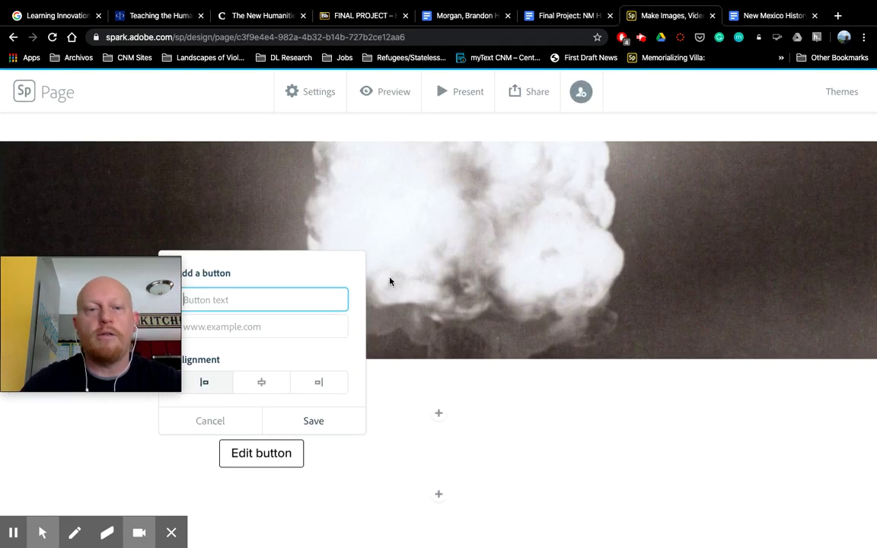
drag(82, 320, 74, 128)
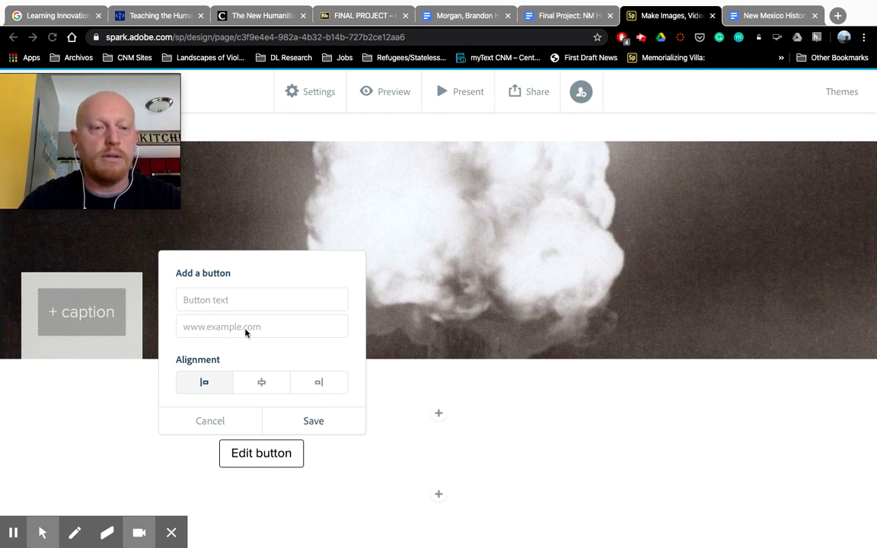
click(219, 327)
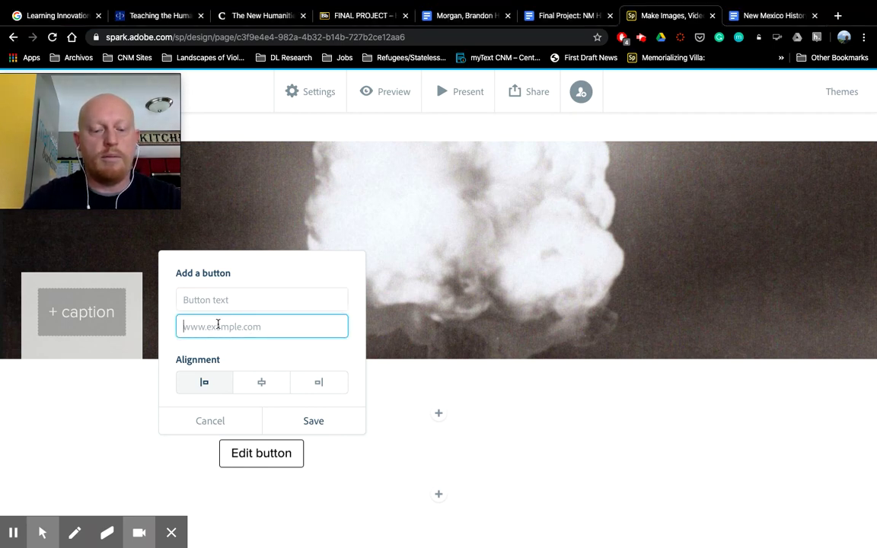
key(super+v)
click(216, 300)
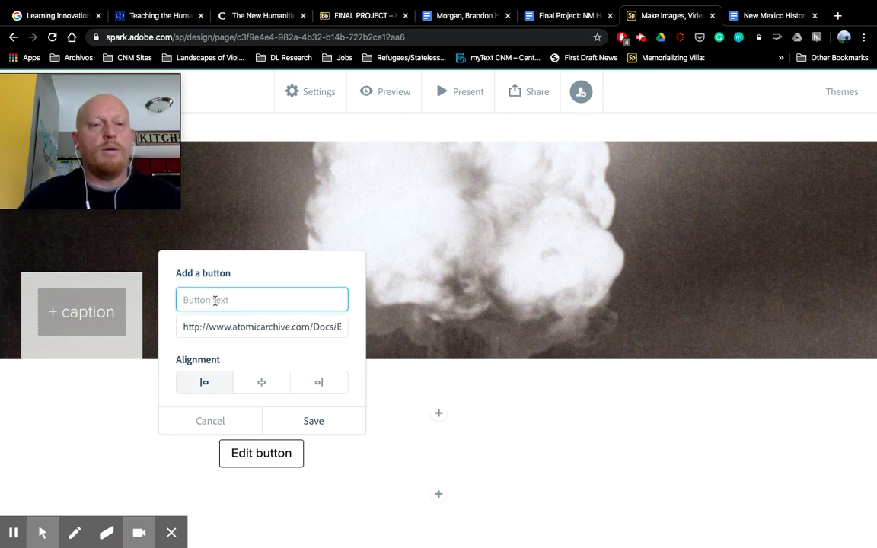
Label the button 'Einstein Letter to Roosevelt, 1939', centre it, and save it
click(744, 17)
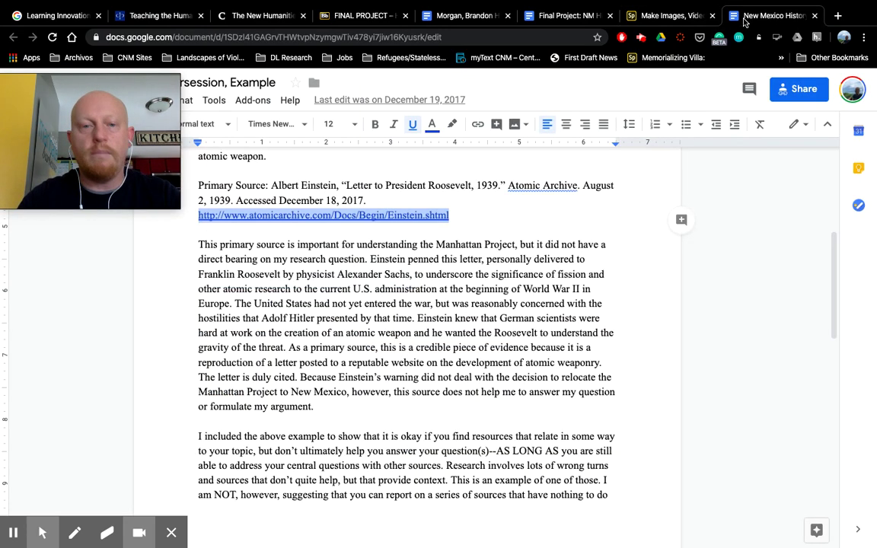
scroll(416, 201, up, 1)
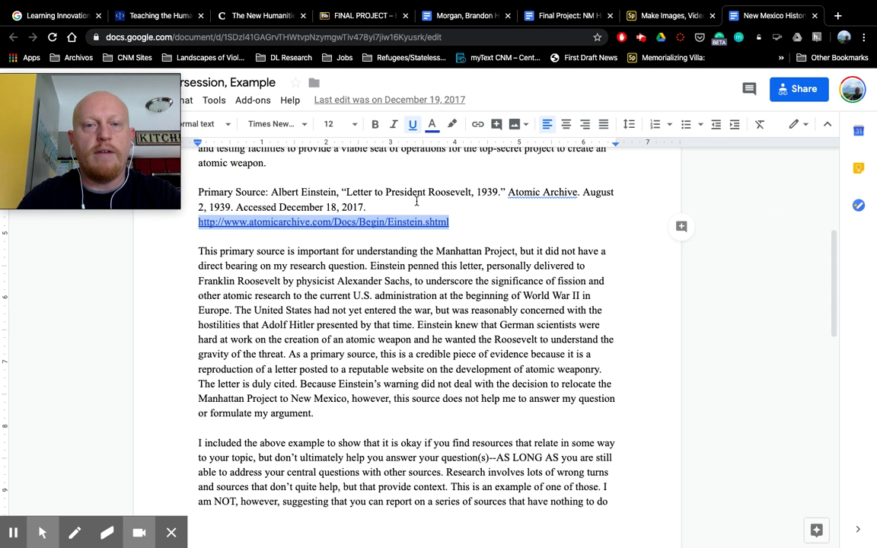
click(650, 17)
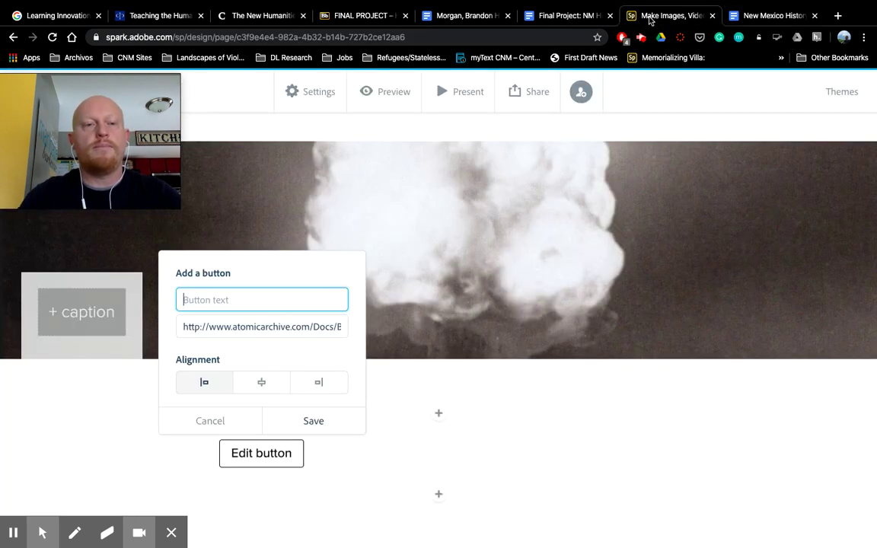
text(Einstein Letter to Roose)
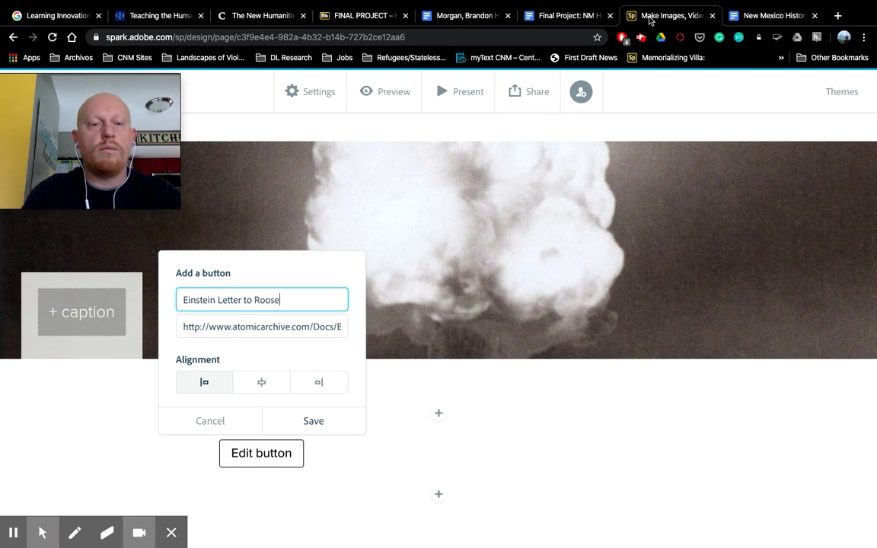
text(velt, 193)
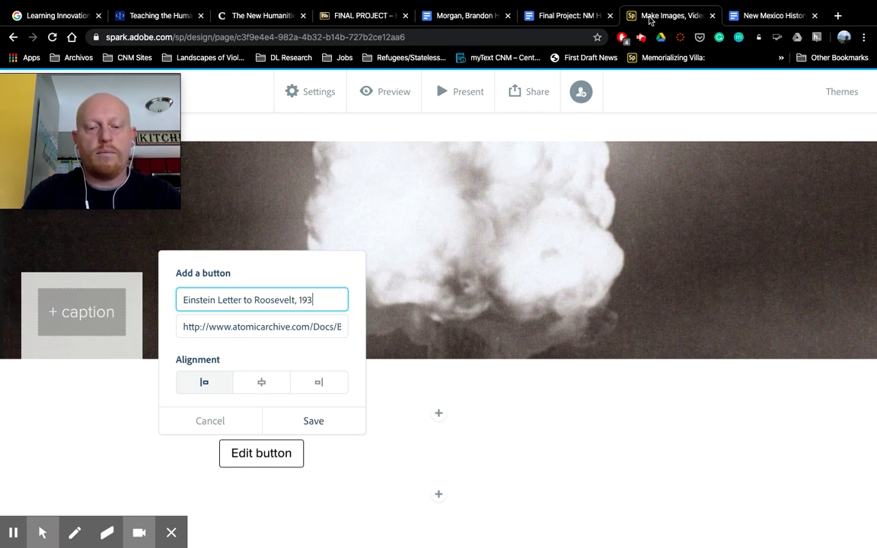
text(9)
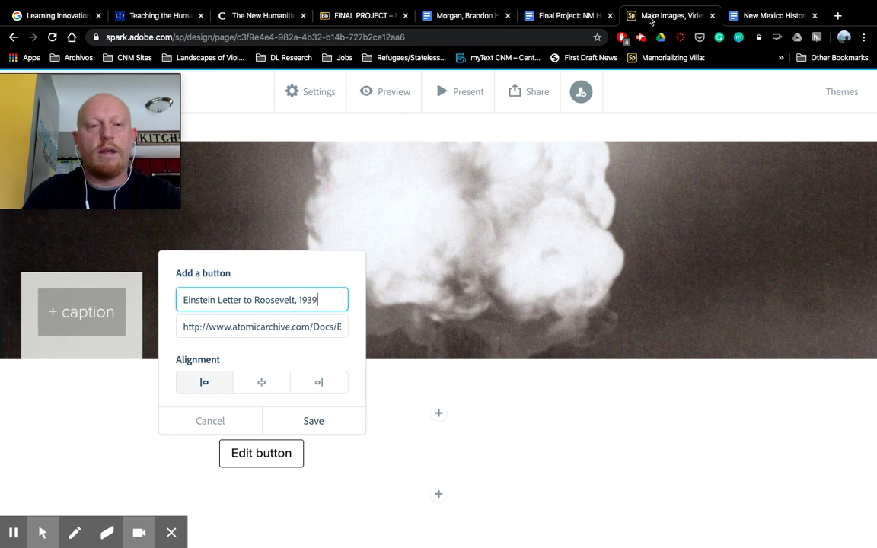
click(259, 382)
click(304, 421)
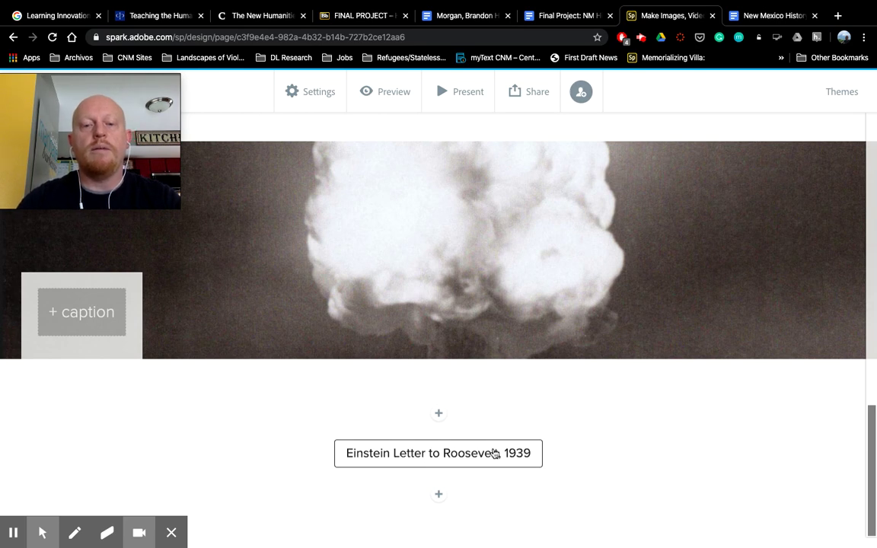
Insert an empty text block below the Einstein letter button
click(439, 496)
click(343, 448)
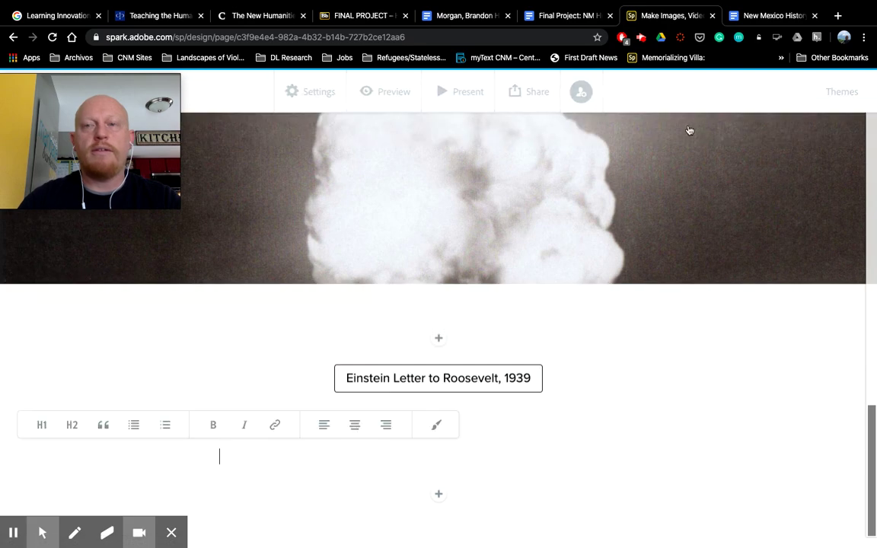
click(767, 16)
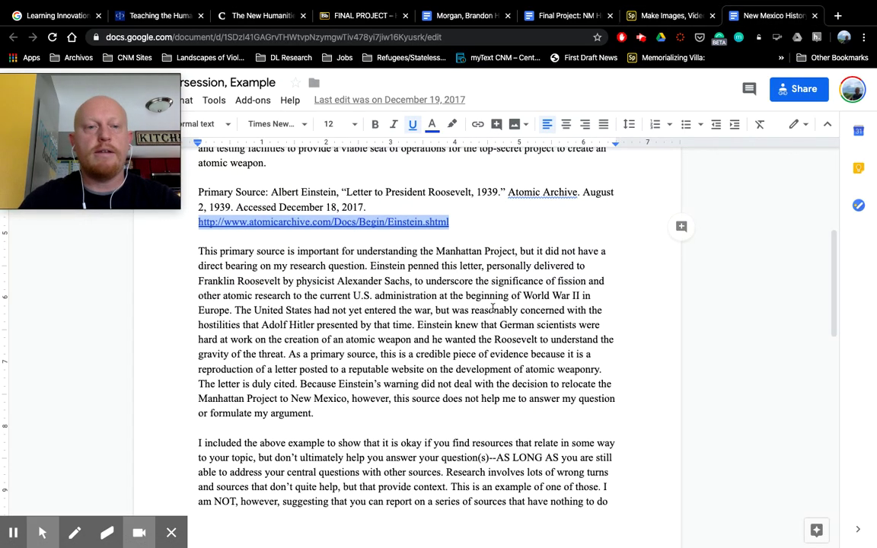
Copy the analysis paragraphs from 'This primary source' through '…high score.' in the essay
scroll(447, 320, down, 1)
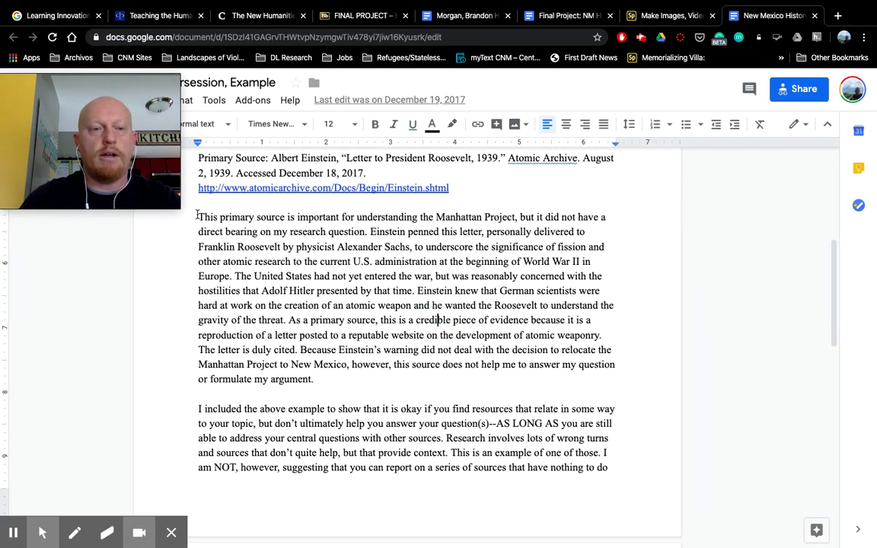
click(198, 218)
drag(226, 242, 227, 500)
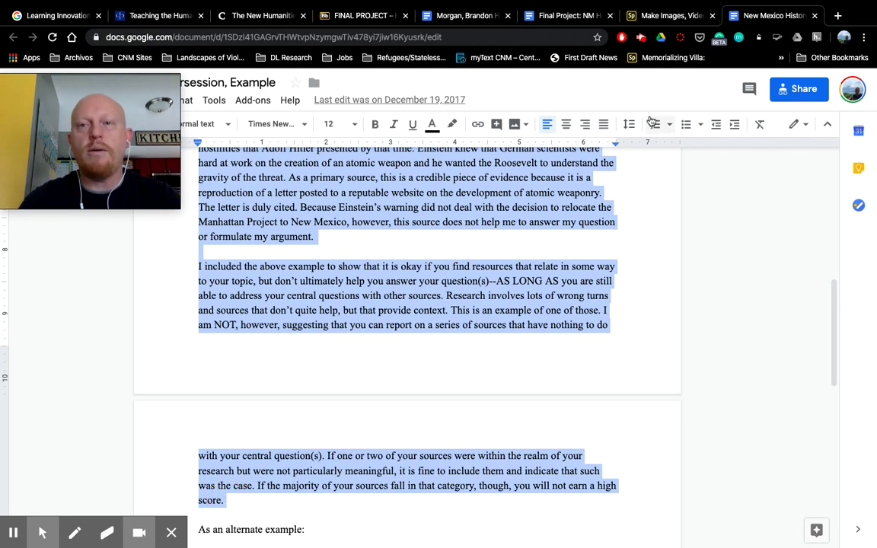
click(632, 16)
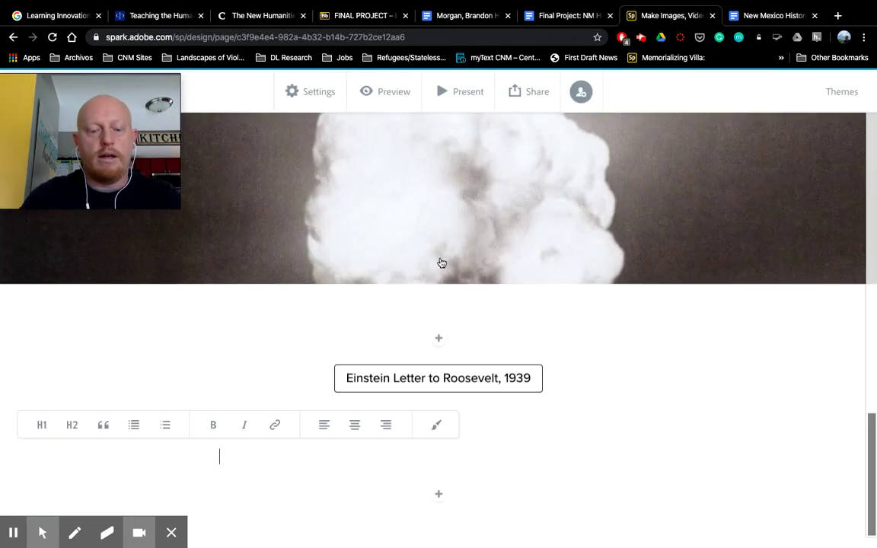
Paste the Einstein analysis paragraphs into the text block and scroll through to review them
key(ctrl+v)
scroll(384, 286, up, 3)
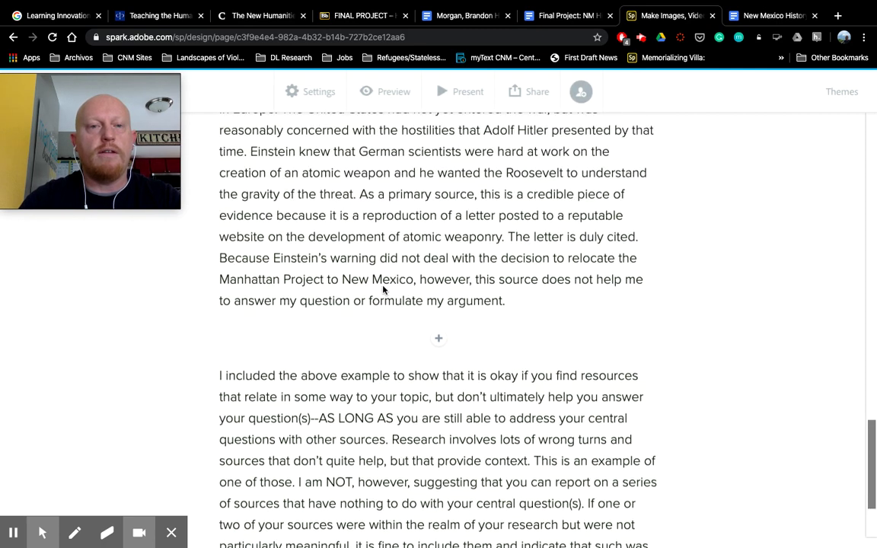
scroll(384, 287, up, 3)
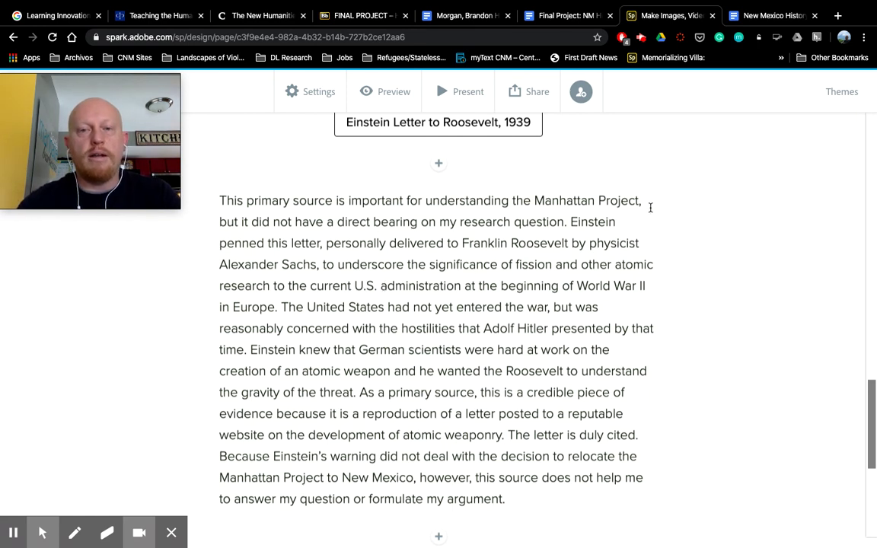
scroll(715, 229, down, 1)
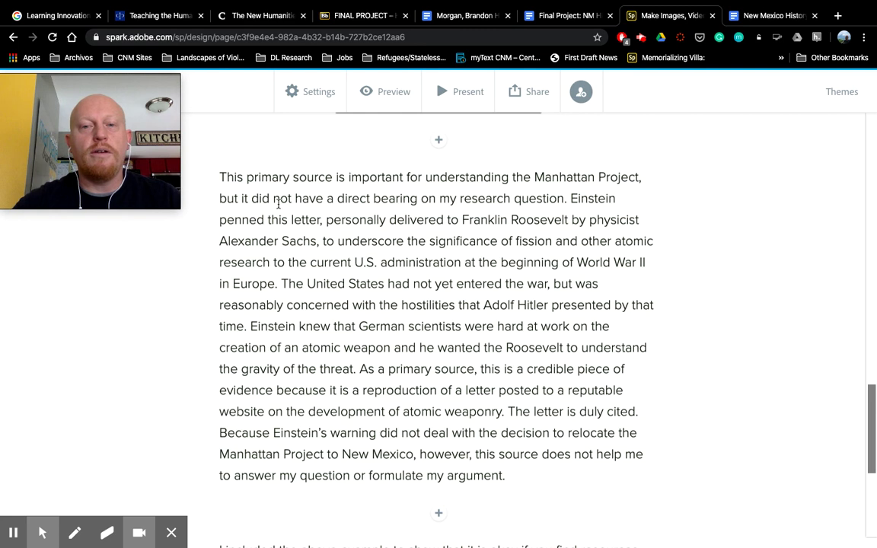
scroll(694, 287, down, 1)
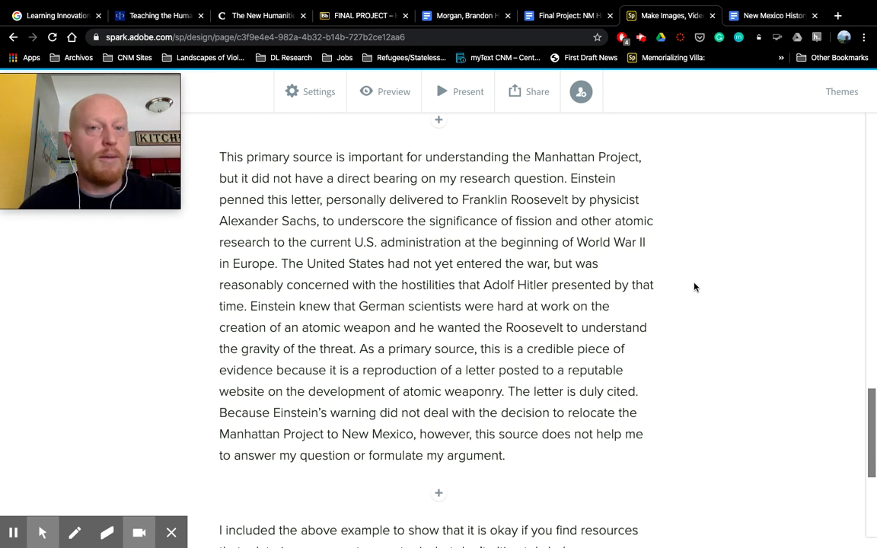
scroll(694, 287, down, 1)
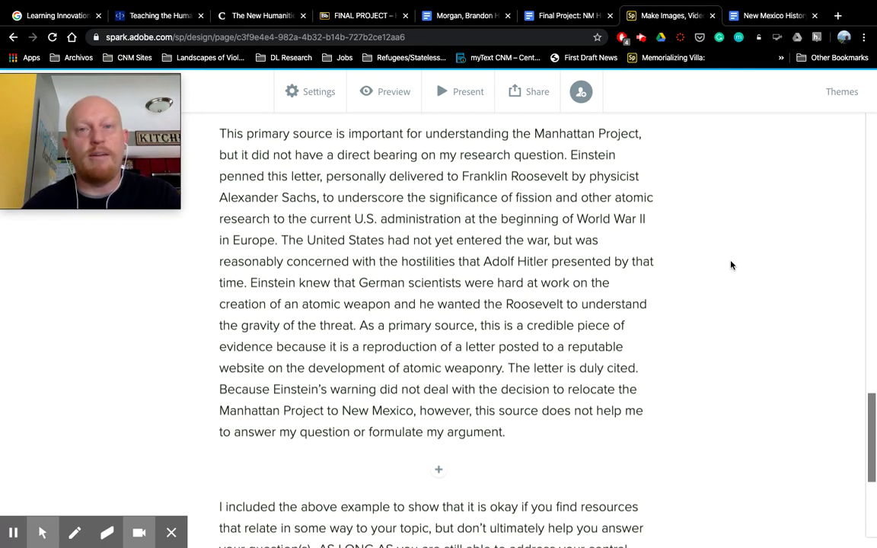
scroll(730, 265, down, 3)
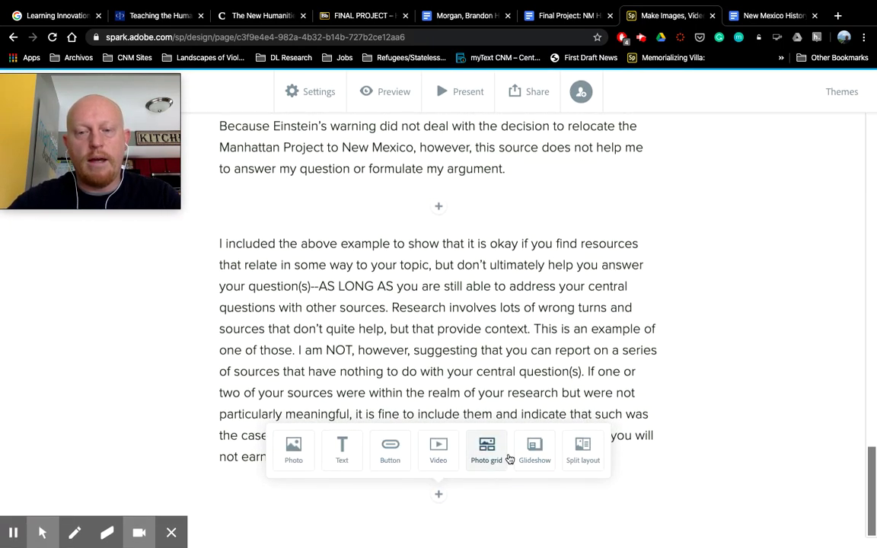
Insert a split layout section with the flaming clown painting in its left half
click(582, 449)
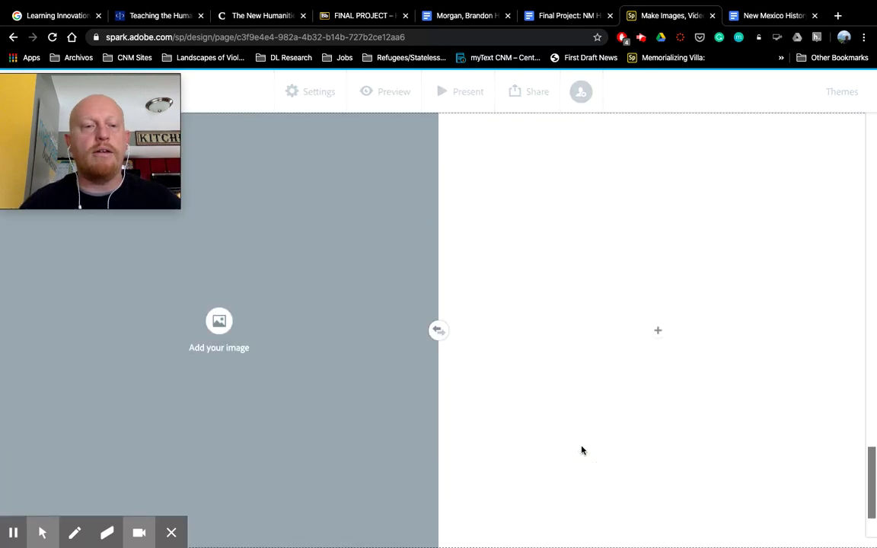
click(219, 321)
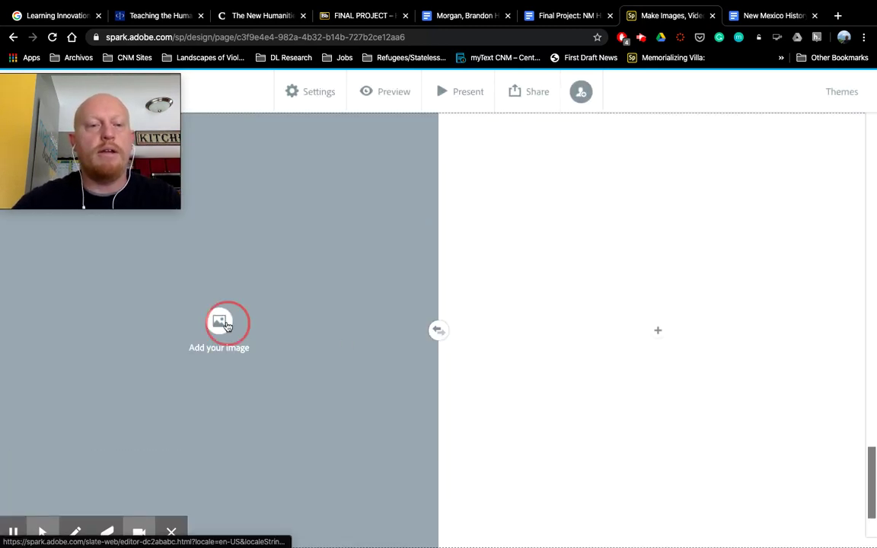
scroll(823, 263, down, 5)
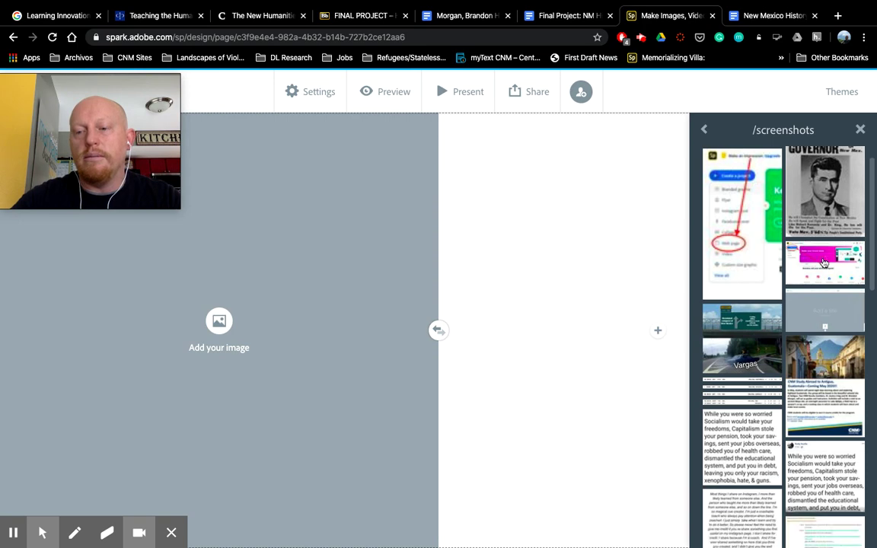
scroll(823, 263, down, 10)
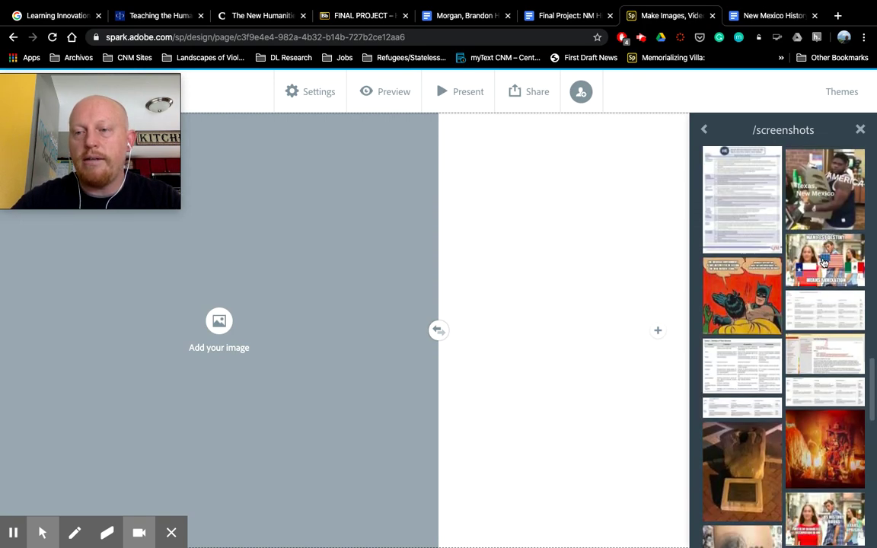
scroll(824, 263, down, 8)
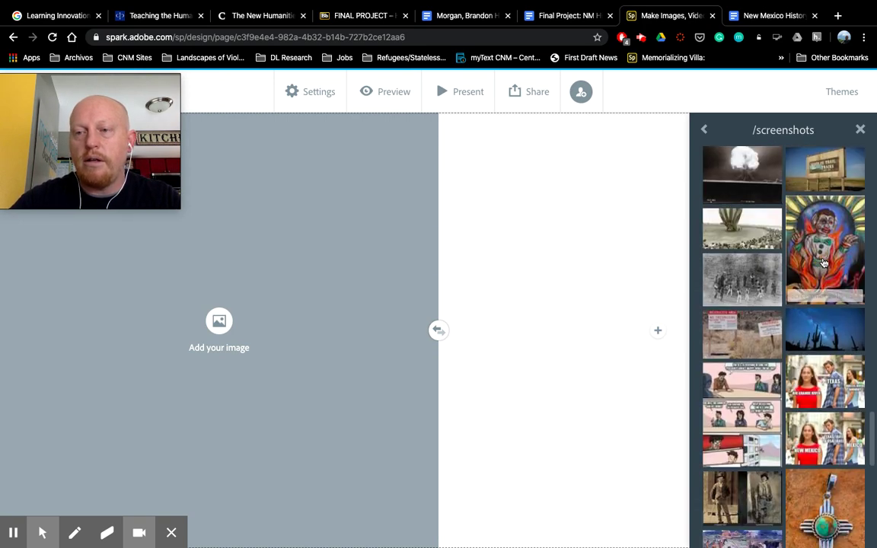
click(823, 257)
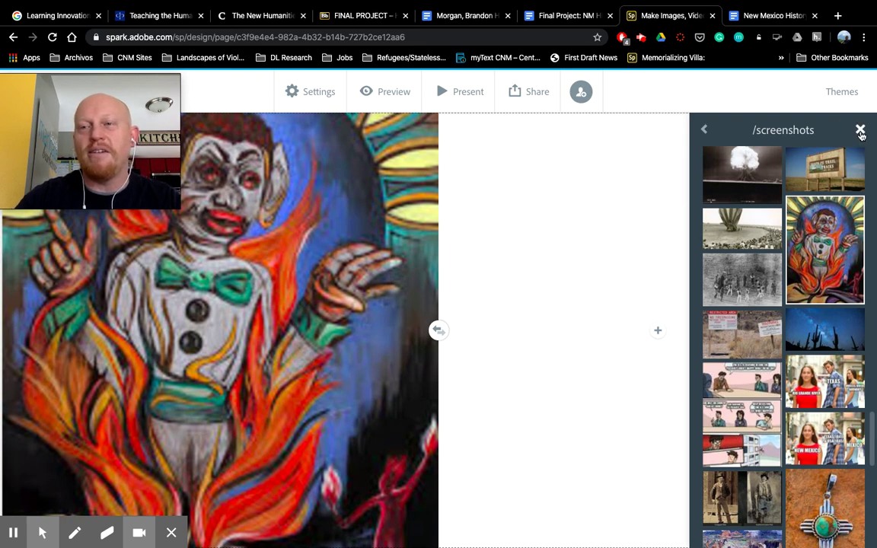
click(860, 131)
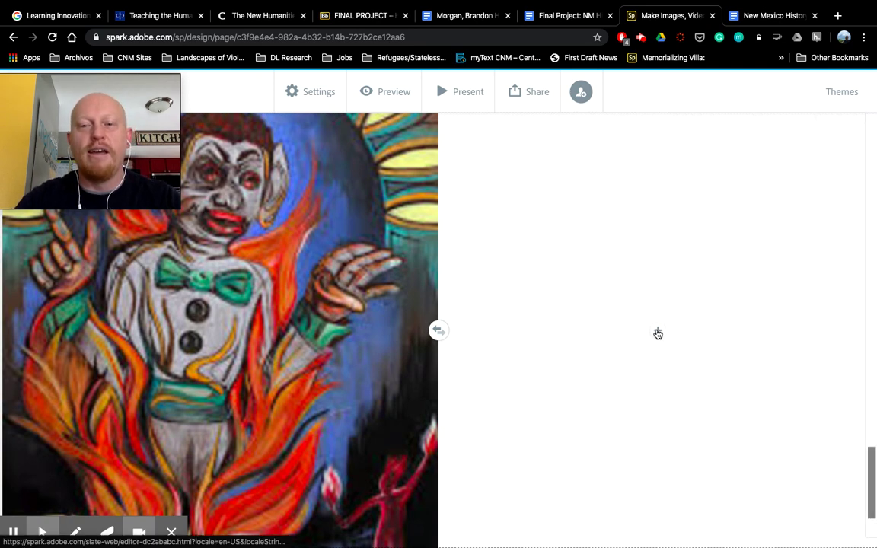
Add a button block to the right half of the split section
click(657, 333)
click(687, 303)
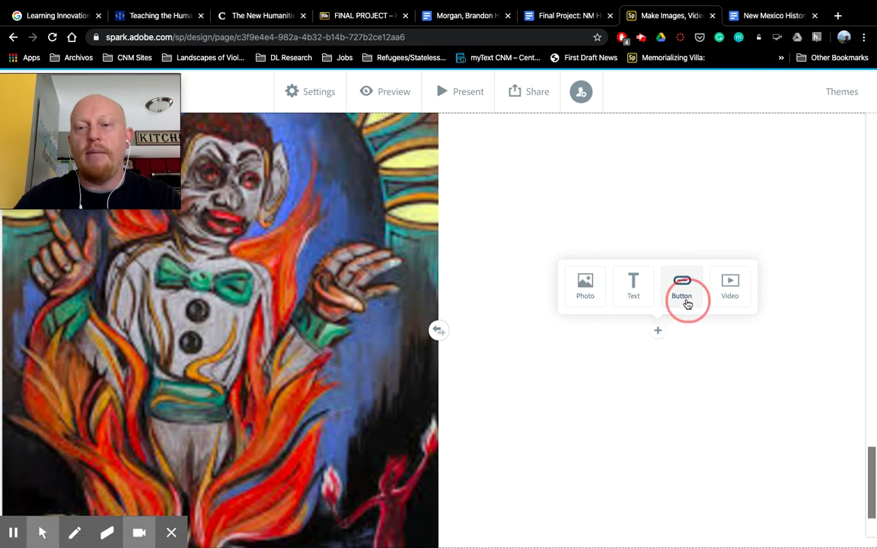
click(777, 10)
scroll(408, 349, down, 4)
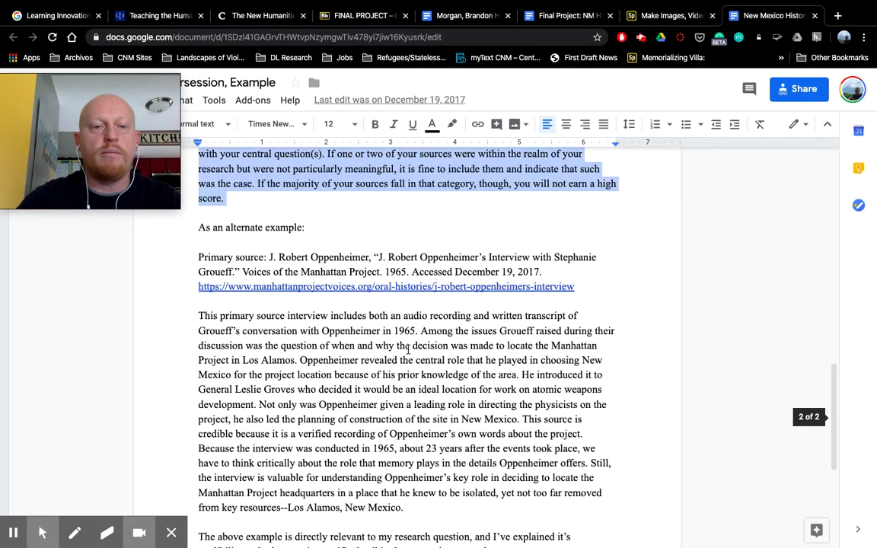
Copy the manhattanprojectvoices.org Oppenheimer interview link into the Spark button's address field
scroll(408, 348, down, 1)
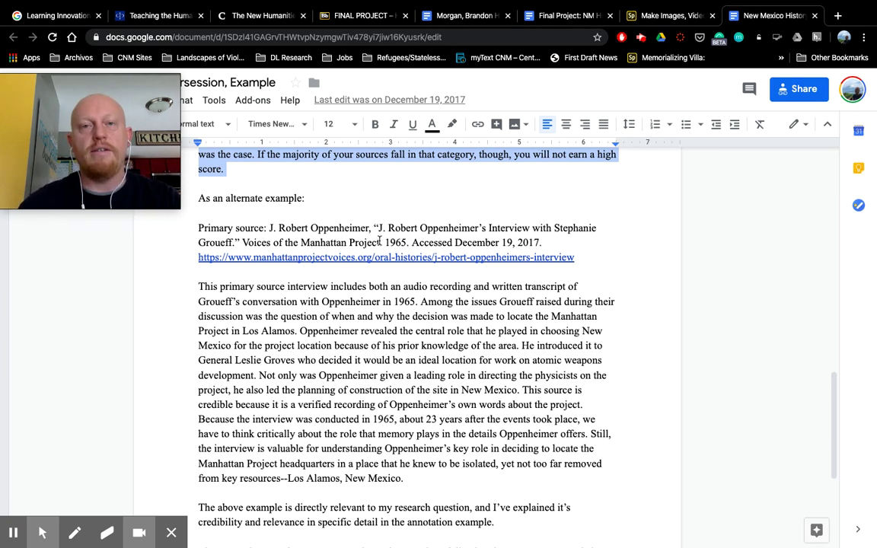
click(199, 257)
drag(290, 258, 575, 260)
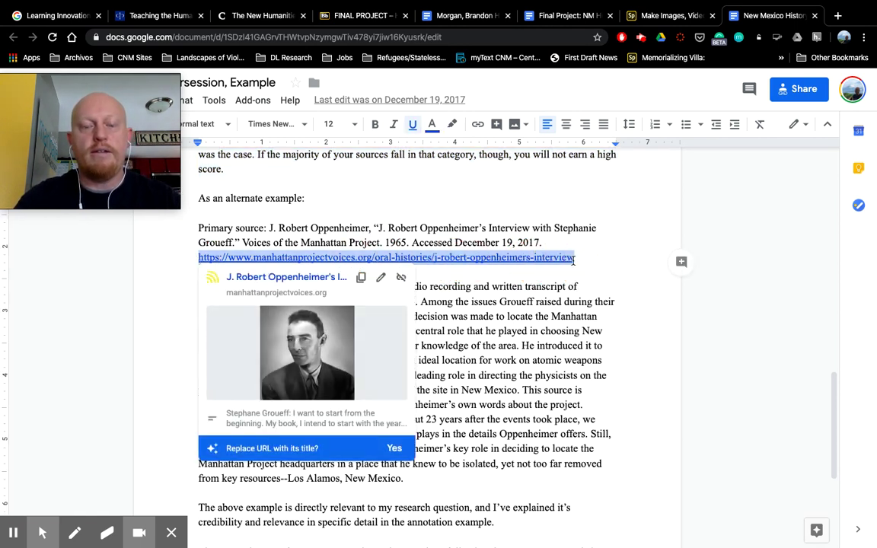
click(661, 16)
click(513, 202)
Create a centred 'Oppenheimer Interview, 1965' button linked to the pasted interview URL
key(ctrl+v)
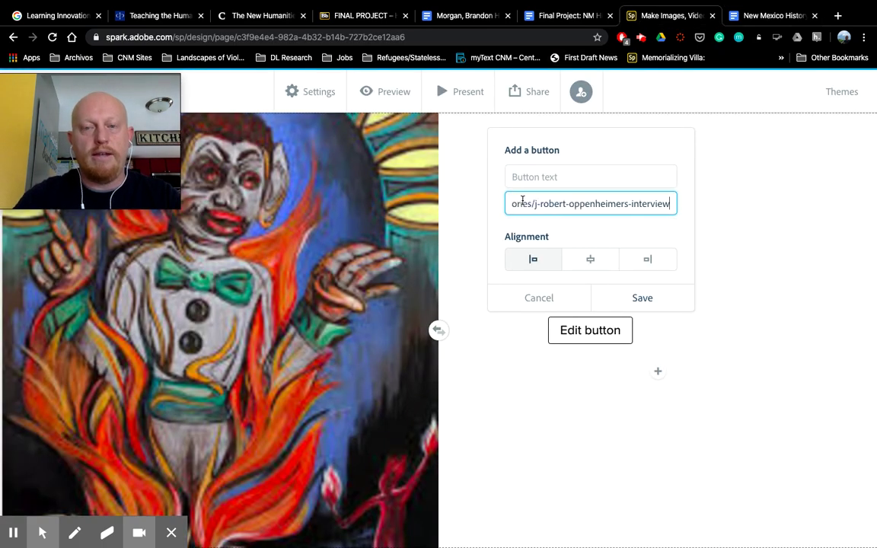
click(522, 176)
text(Oppen)
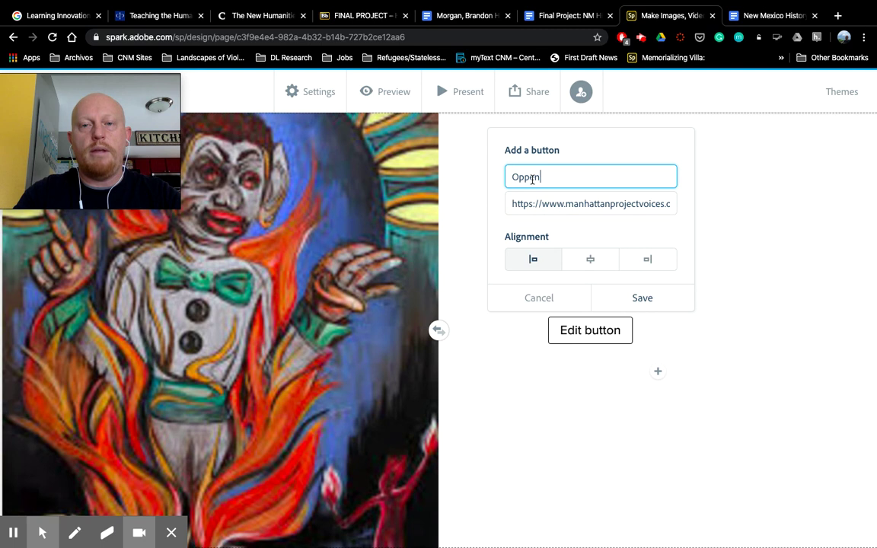
text(heimer Interv)
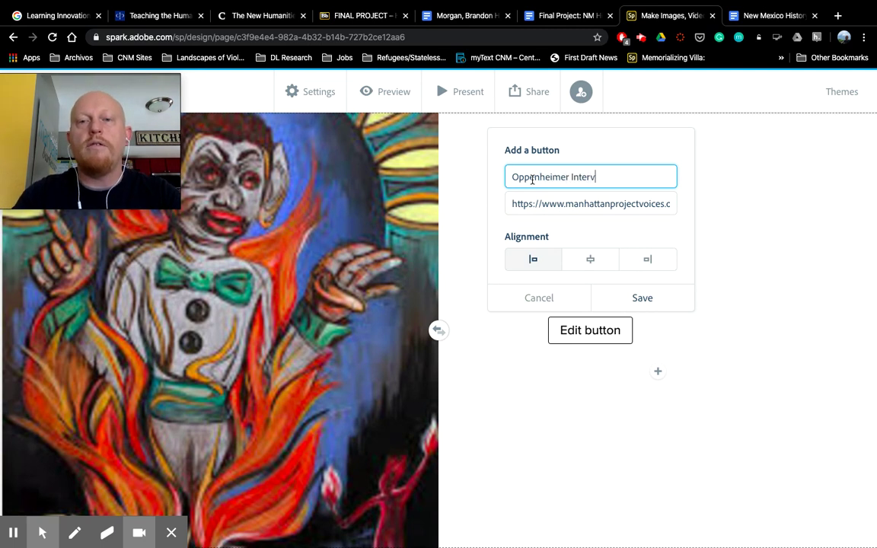
text(eiw)
key(BackSpace)
key(BackSpace)
key(BackSpace)
text(iew)
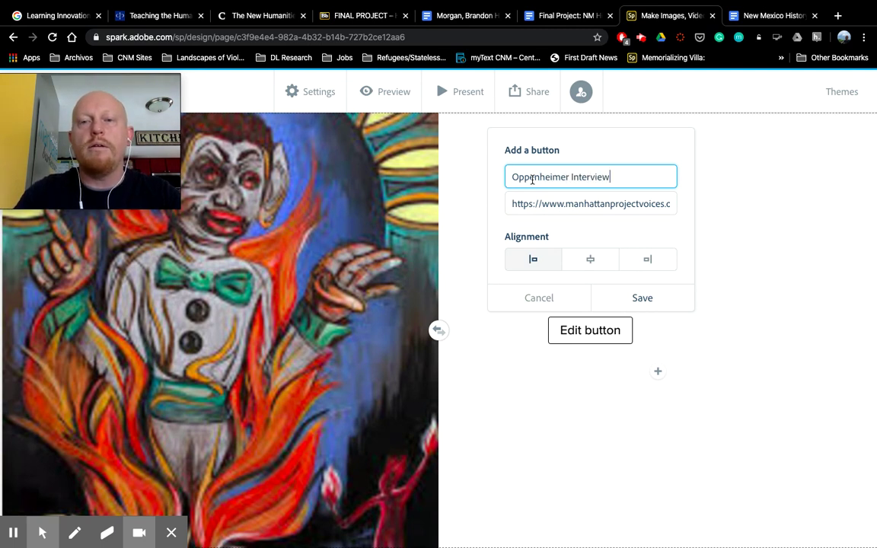
text(, 19)
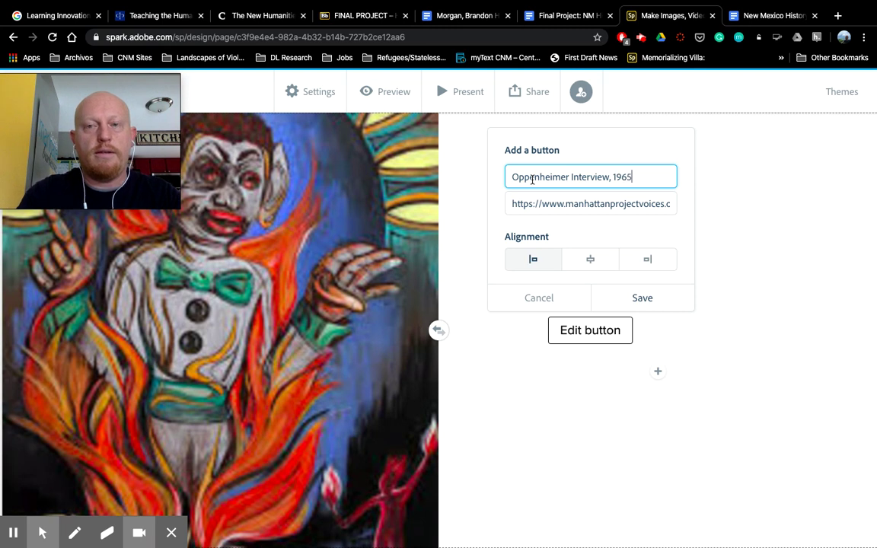
text(65)
click(587, 259)
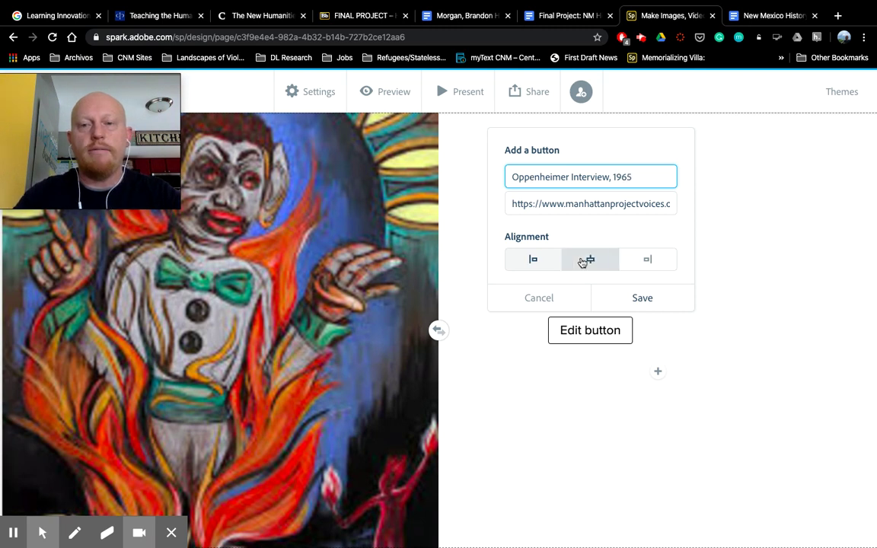
click(642, 300)
Insert a new text block below the Oppenheimer button
scroll(765, 299, down, 1)
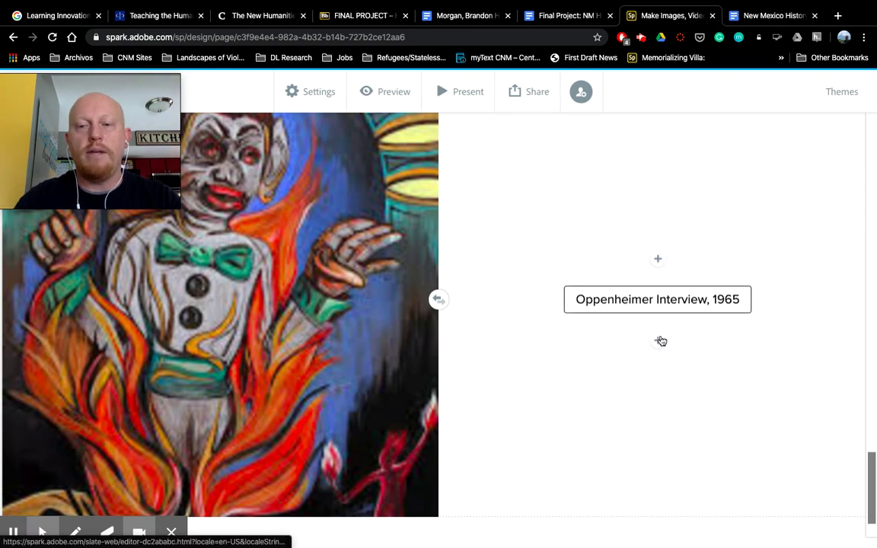
click(659, 340)
click(626, 308)
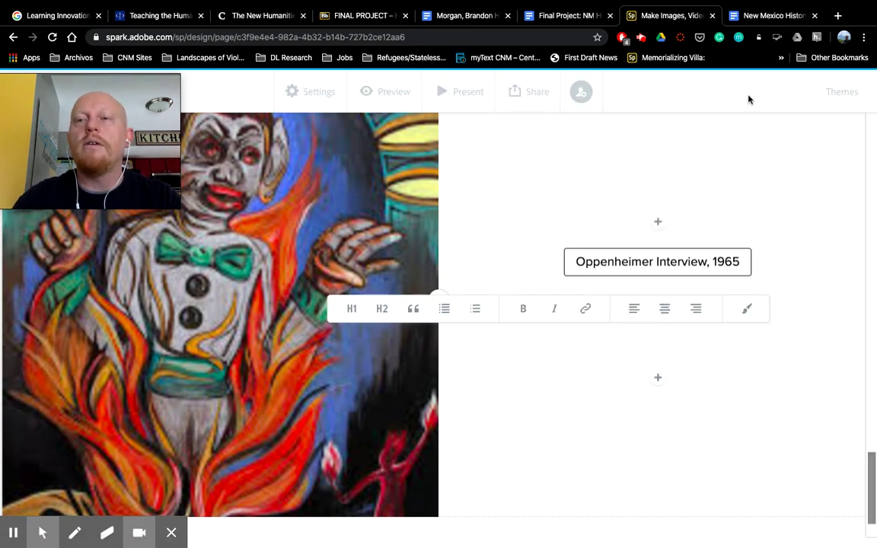
Select the Oppenheimer annotation and relevance paragraphs in the essay, then return to Spark
click(767, 16)
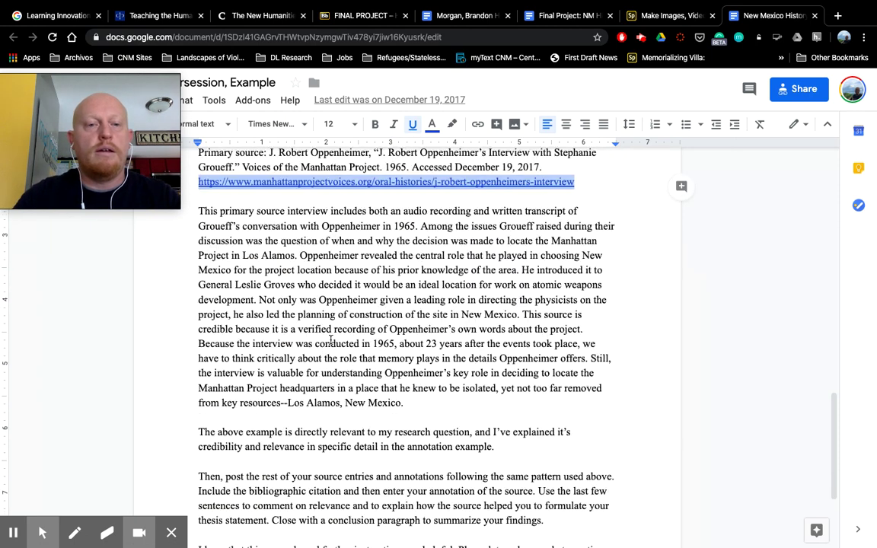
mouse_move(196, 209)
mouse_down()
mouse_move(248, 254)
mouse_move(400, 311)
mouse_move(389, 408)
mouse_move(506, 433)
mouse_move(510, 446)
mouse_up()
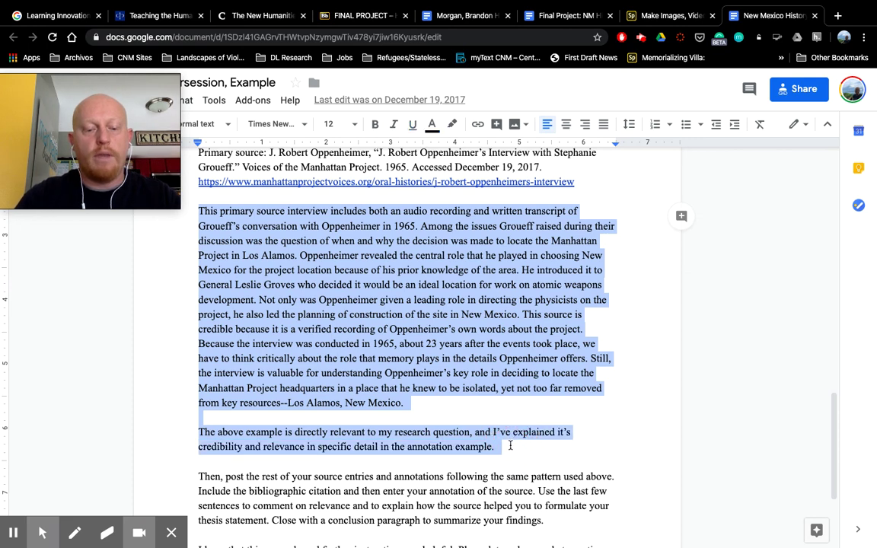
click(656, 15)
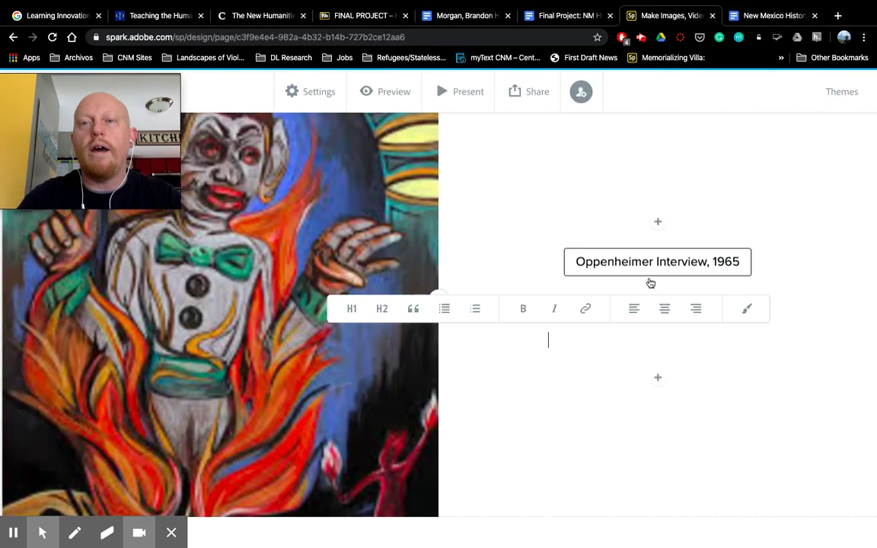
Paste the Oppenheimer annotation paragraphs into the empty text block and review them
click(577, 333)
key(ctrl+v)
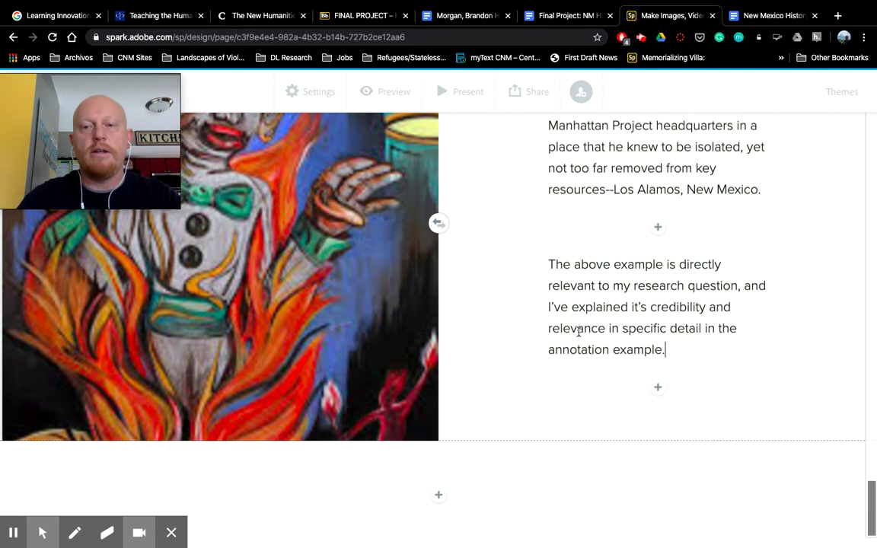
scroll(579, 331, up, 2)
scroll(579, 331, up, 10)
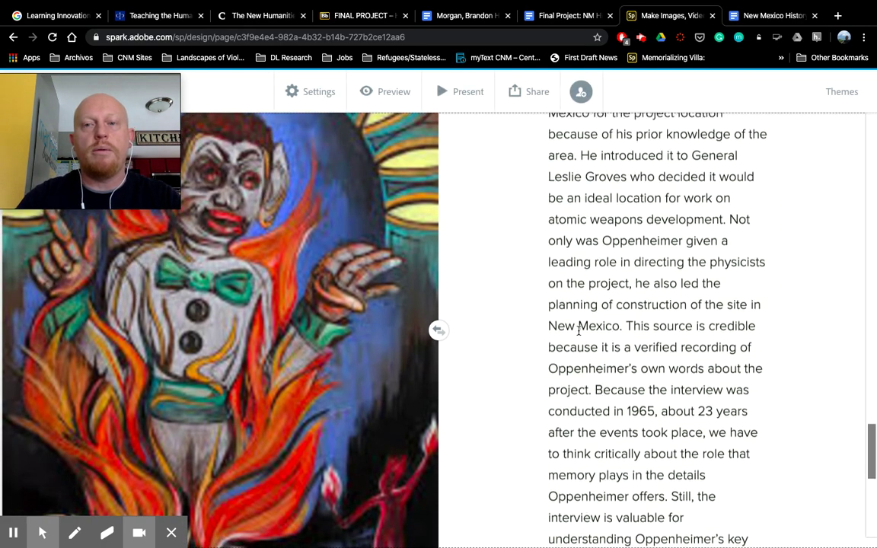
scroll(579, 331, up, 5)
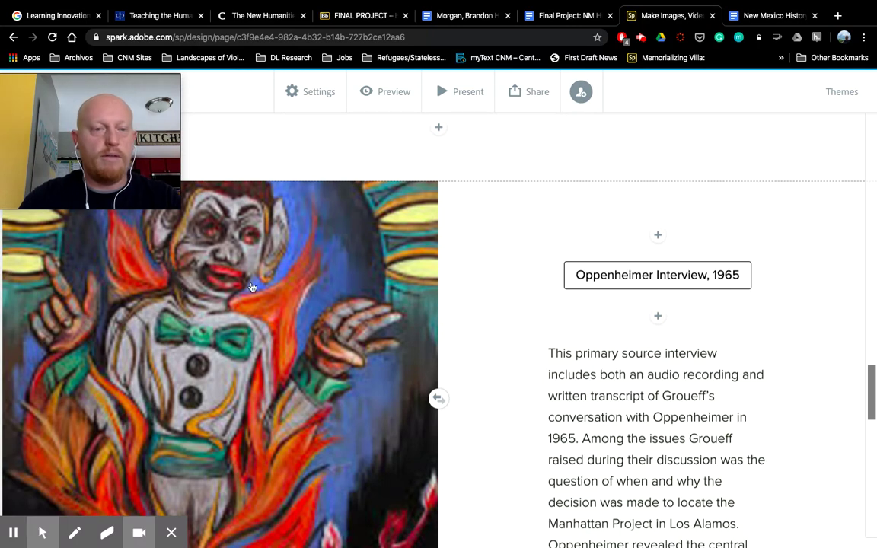
scroll(607, 294, down, 1)
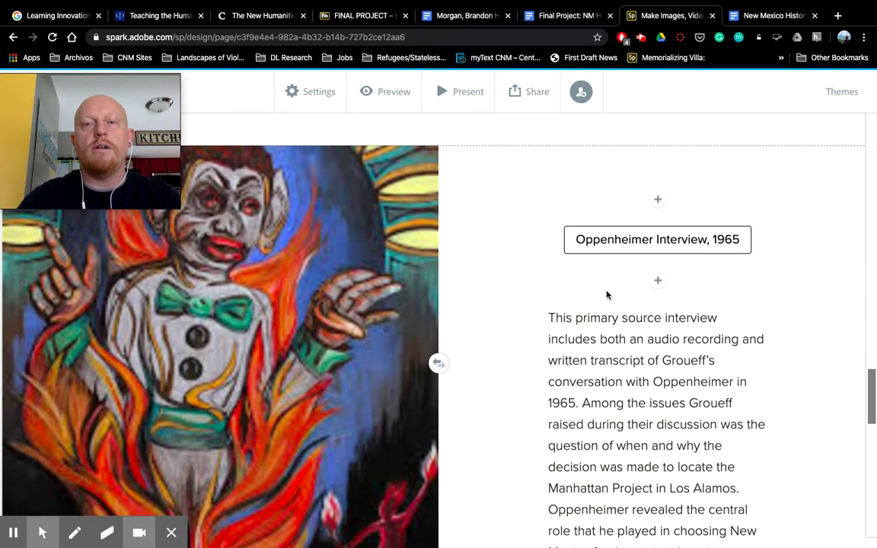
scroll(607, 294, down, 1)
scroll(606, 294, down, 5)
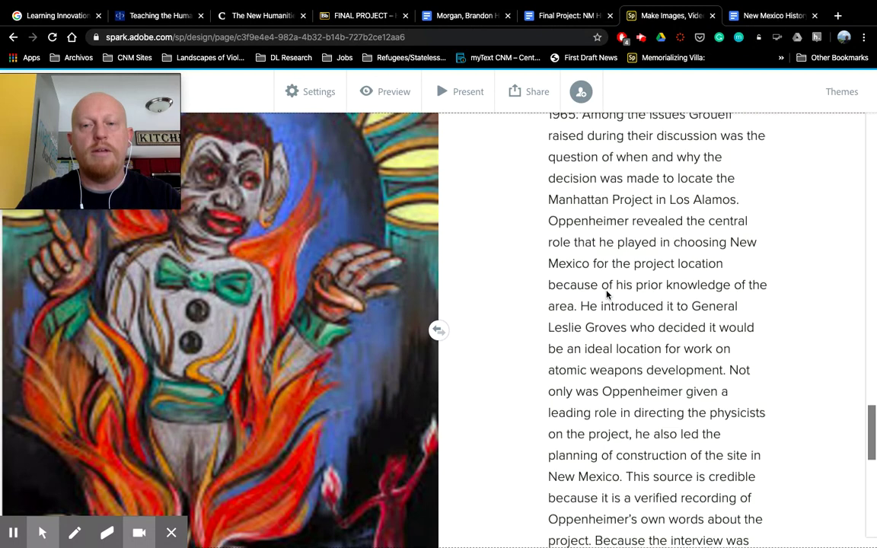
scroll(607, 295, down, 3)
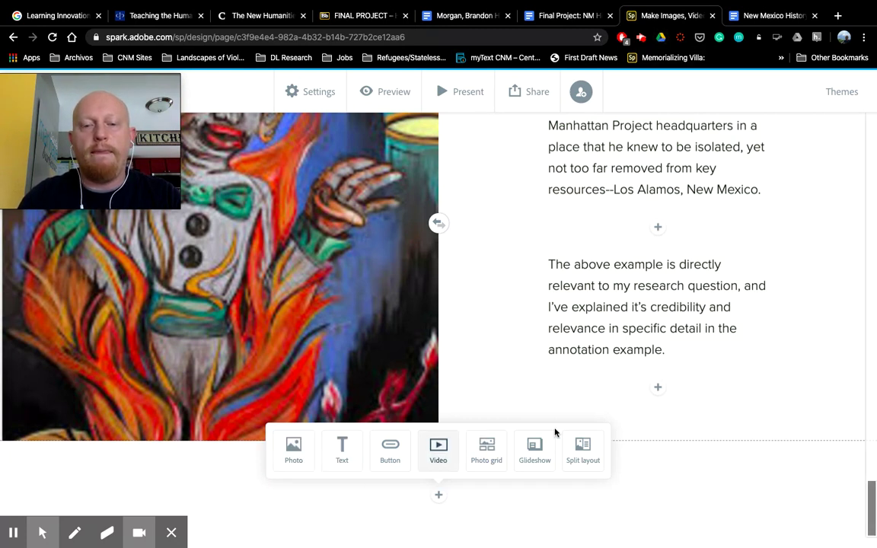
Add an embedded-video block below the split section and open a new browser tab
click(440, 451)
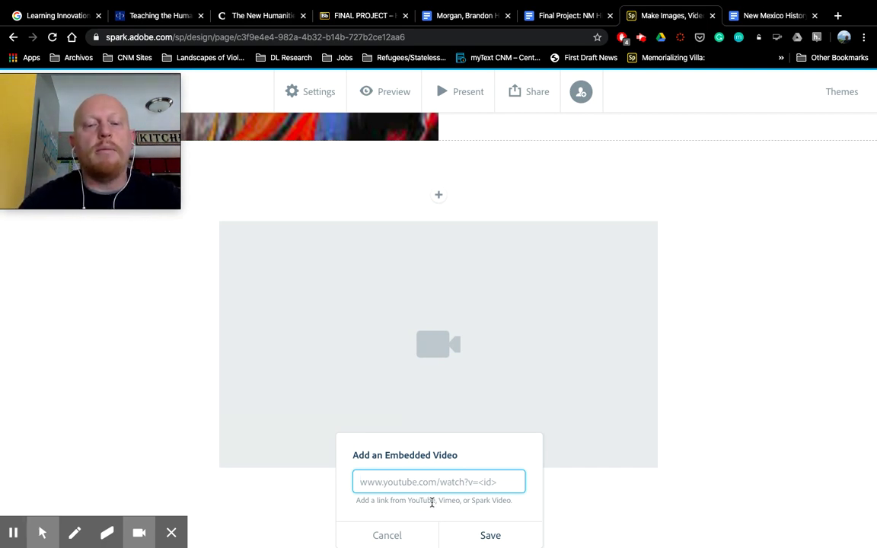
click(838, 15)
Go to youtube.com in a new tab and start searching 'Interview with Robert'
text(youtube.com)
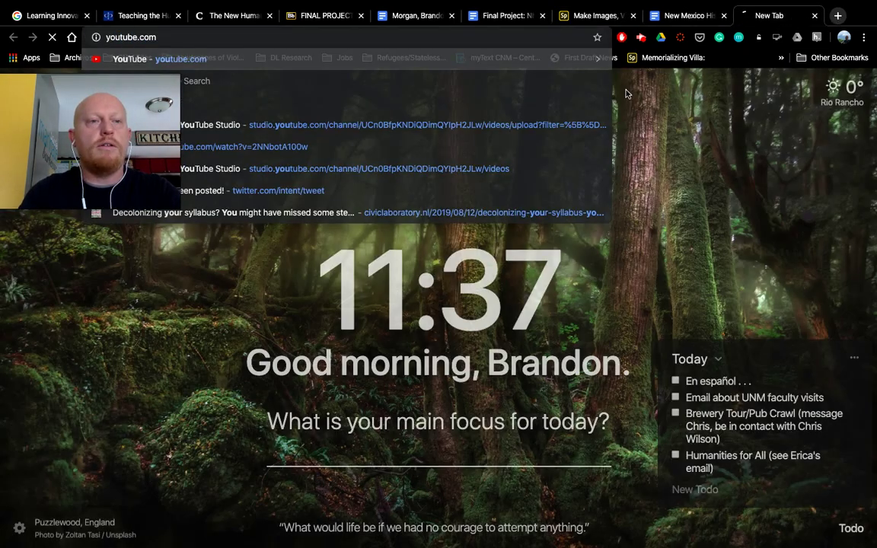
key(Return)
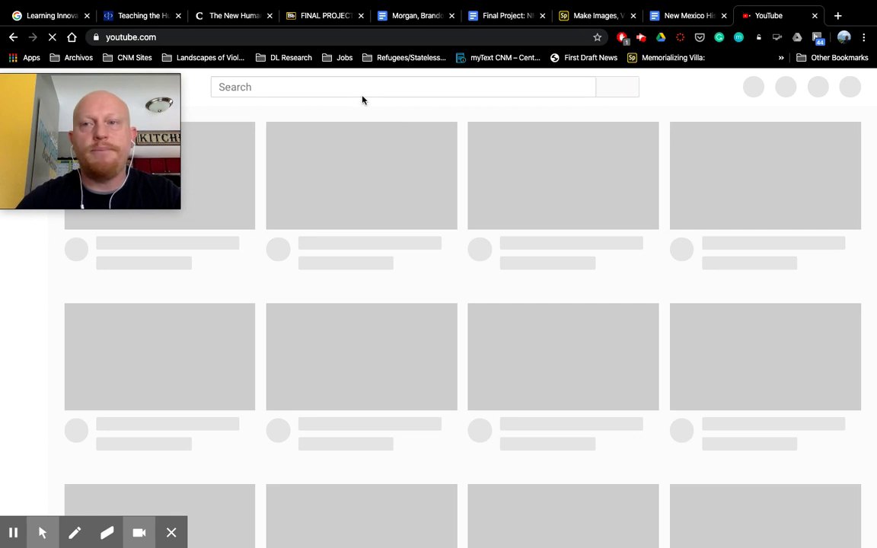
click(249, 86)
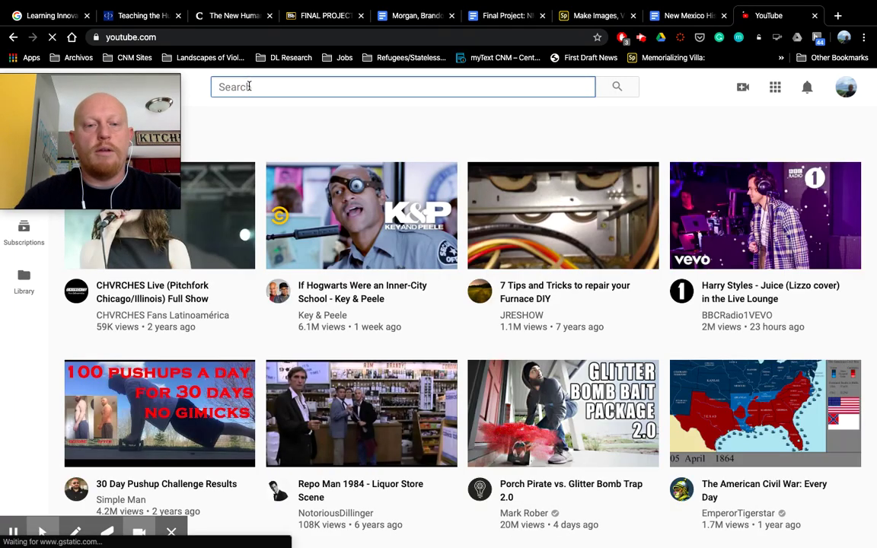
text(Interve)
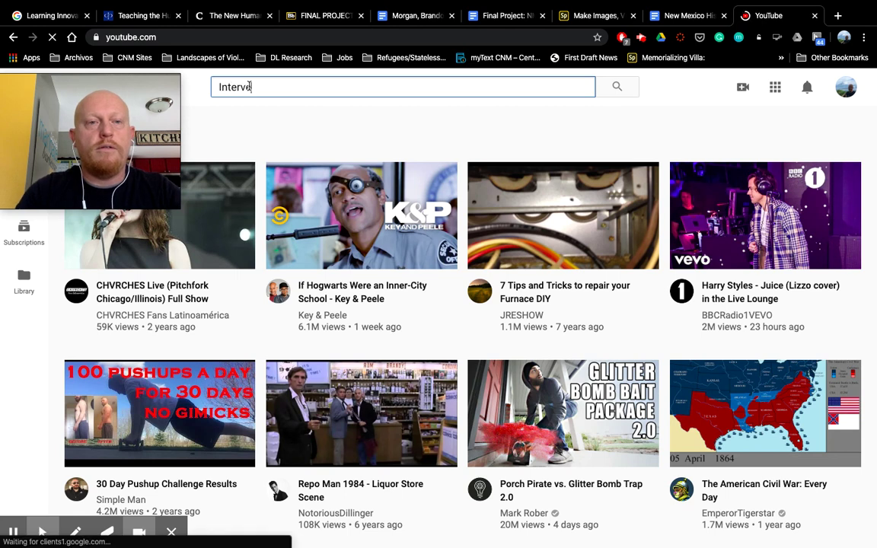
key(BackSpace)
text(iew wit)
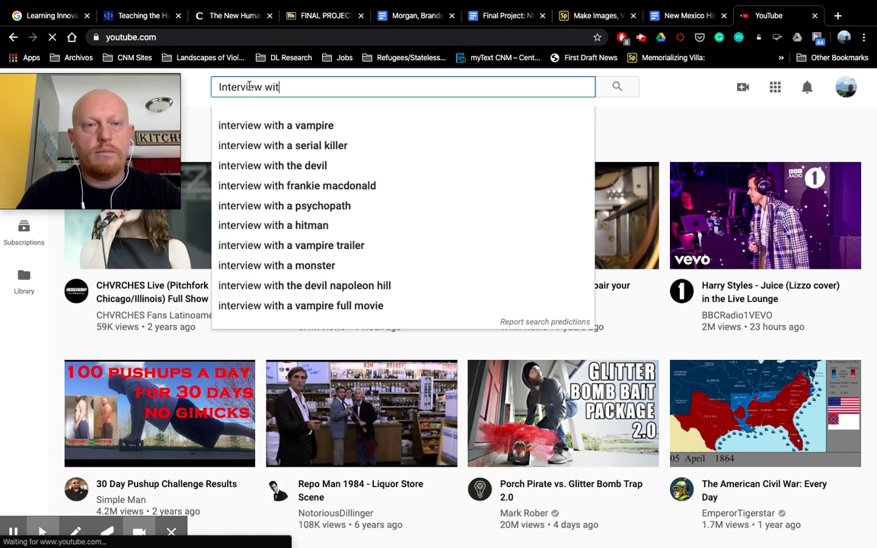
text(h Robe)
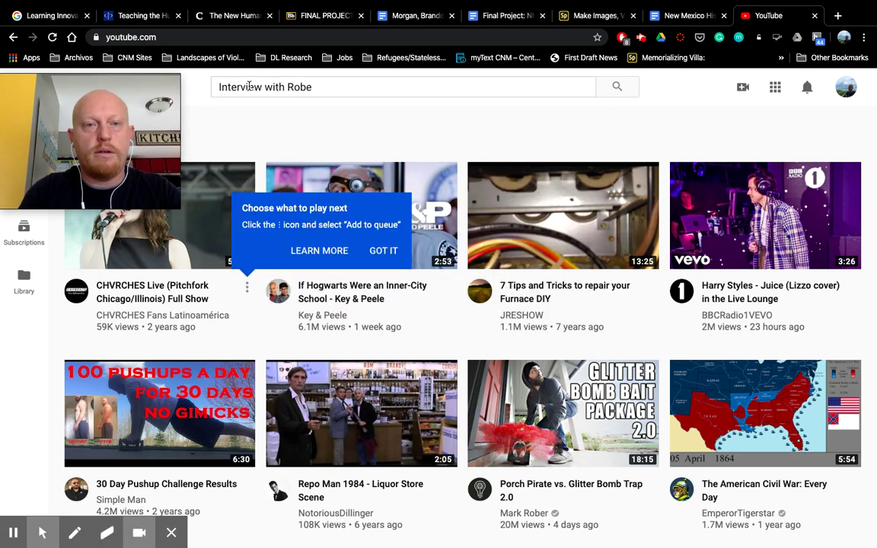
click(383, 250)
click(326, 86)
key(BackSpace)
Complete the search 'interview with robert oppenheimer' and open 'Interview with J Robert Oppenheimer RARE'
text(ert)
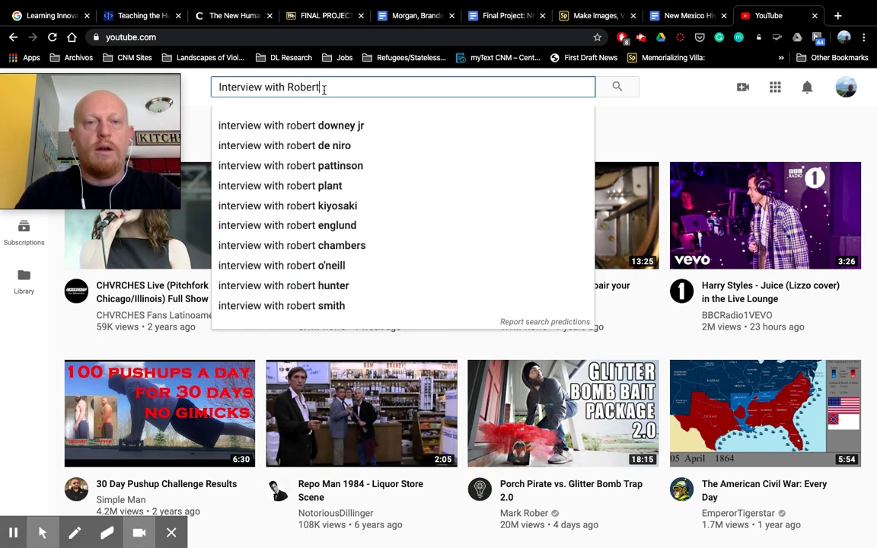
text( Opee)
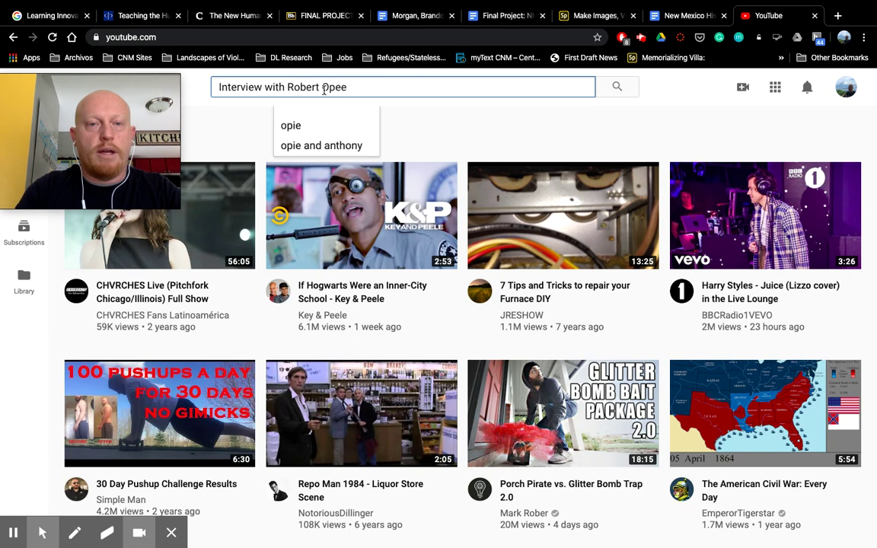
key(BackSpace)
text(n)
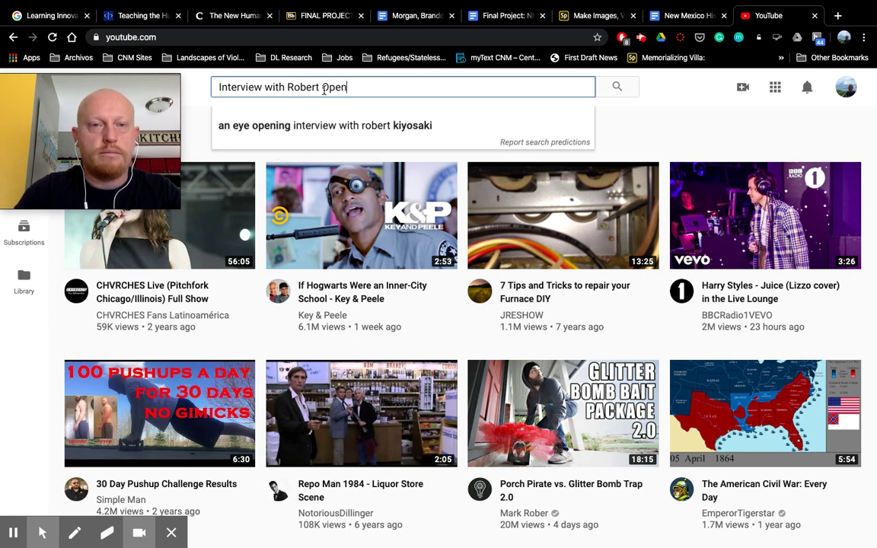
key(BackSpace)
key(BackSpace)
text(p)
click(249, 114)
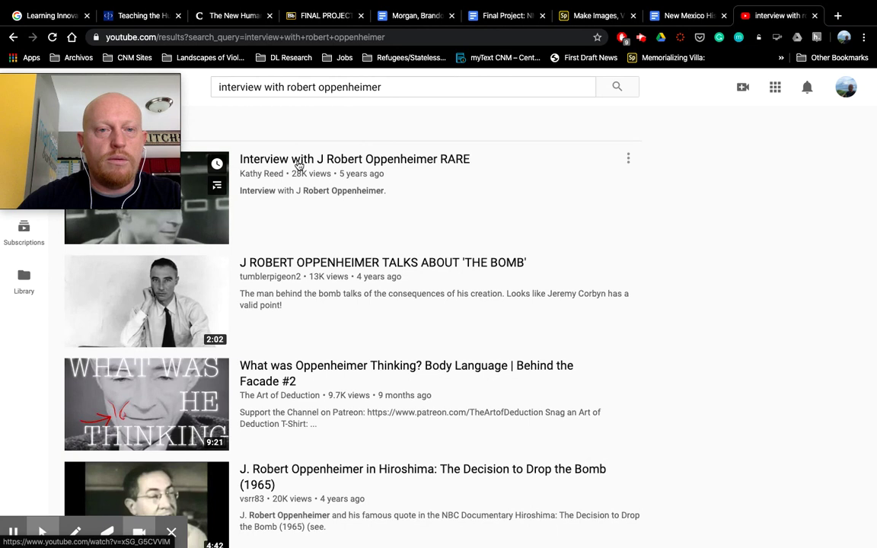
click(295, 158)
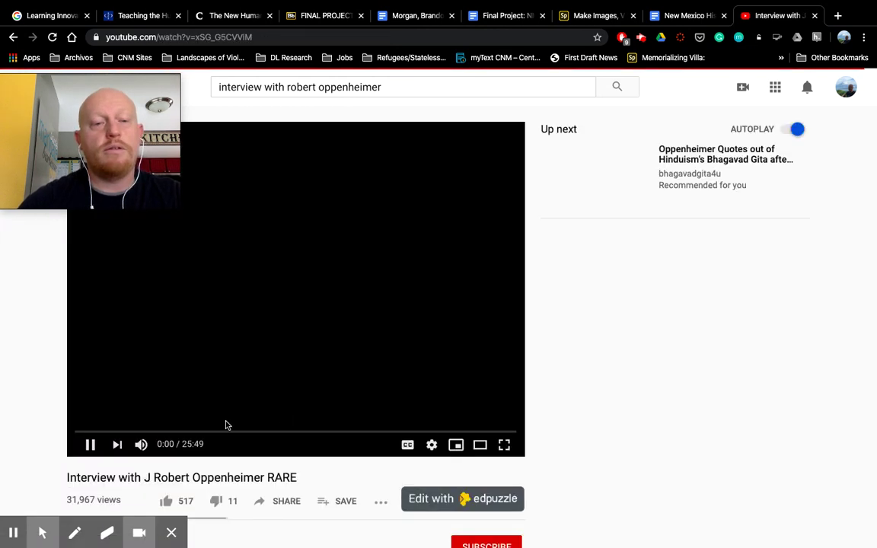
Pause the Oppenheimer interview at 0:02 and copy its video URL
click(90, 445)
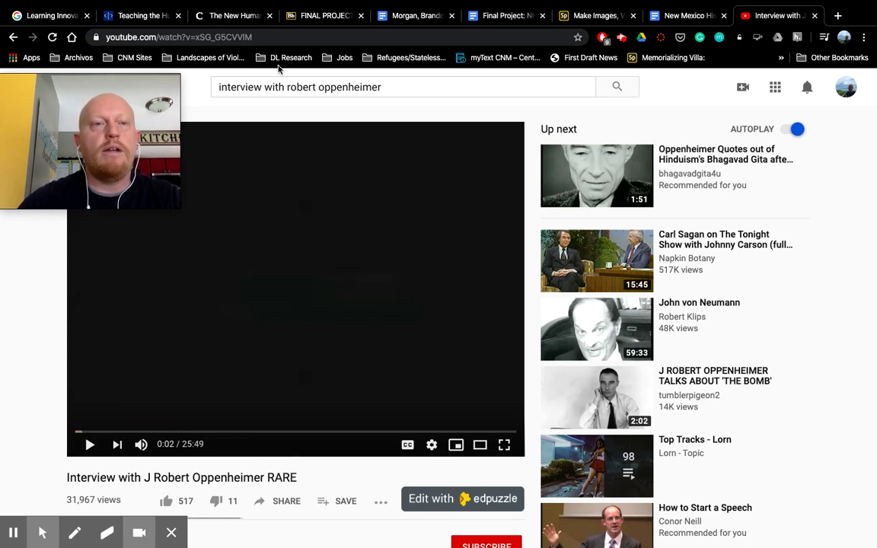
click(249, 38)
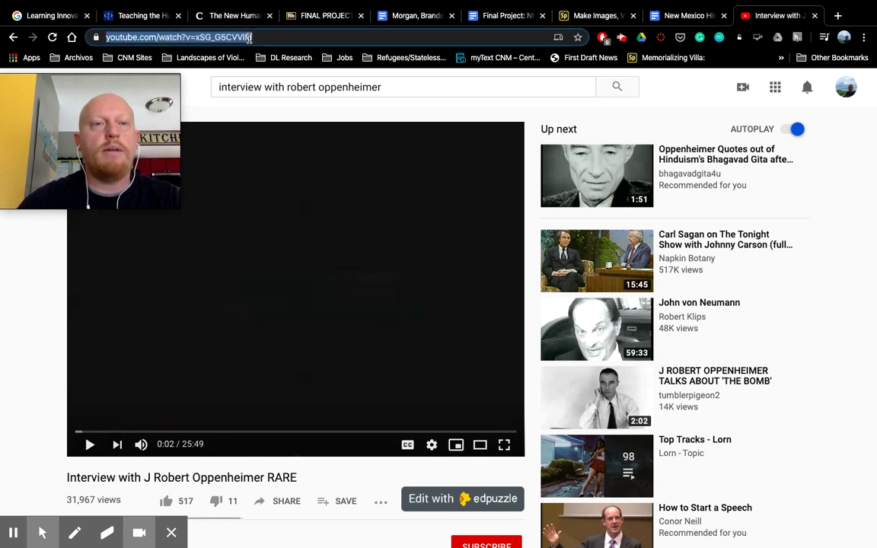
right_click(312, 216)
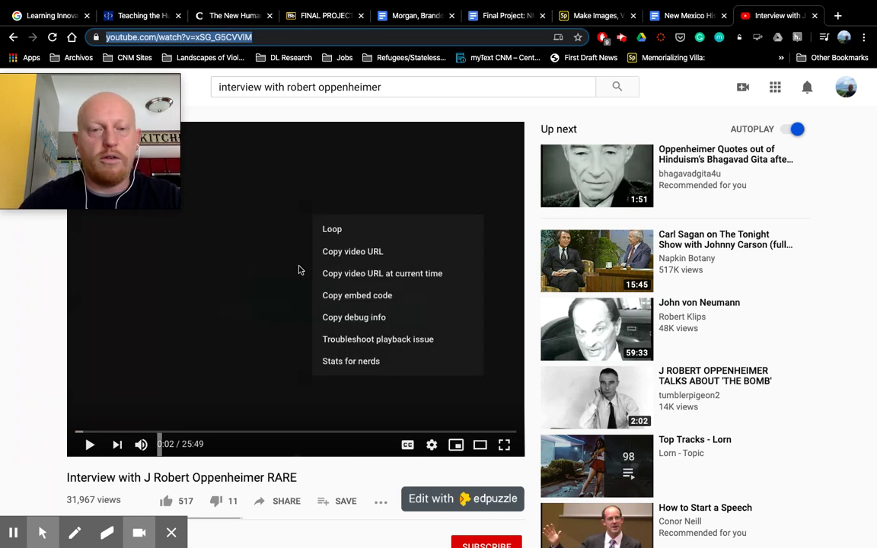
click(346, 251)
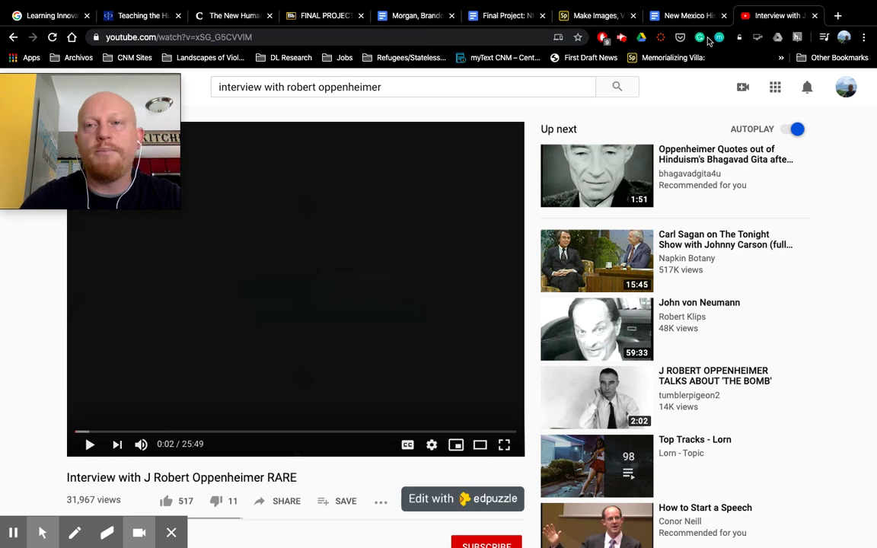
Paste the Oppenheimer interview's youtu.be link into Spark's embedded video field and save it
click(615, 18)
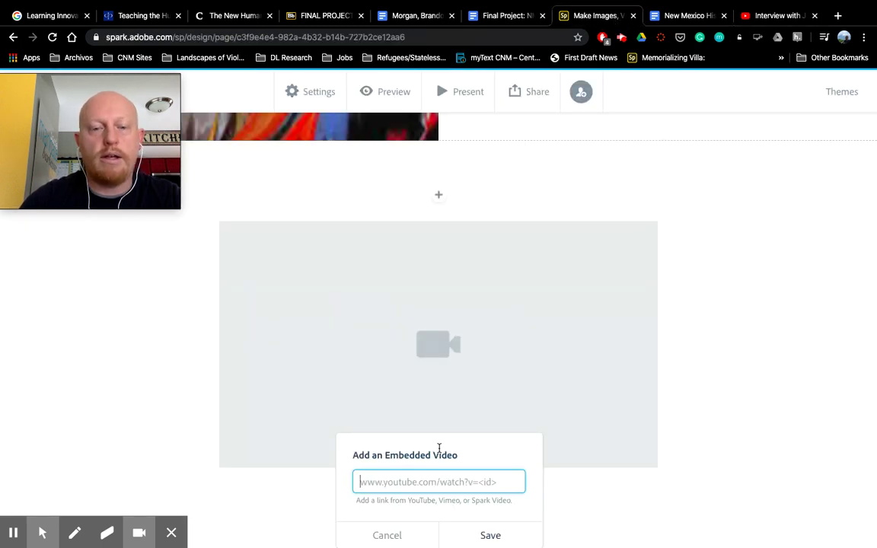
key(super+v)
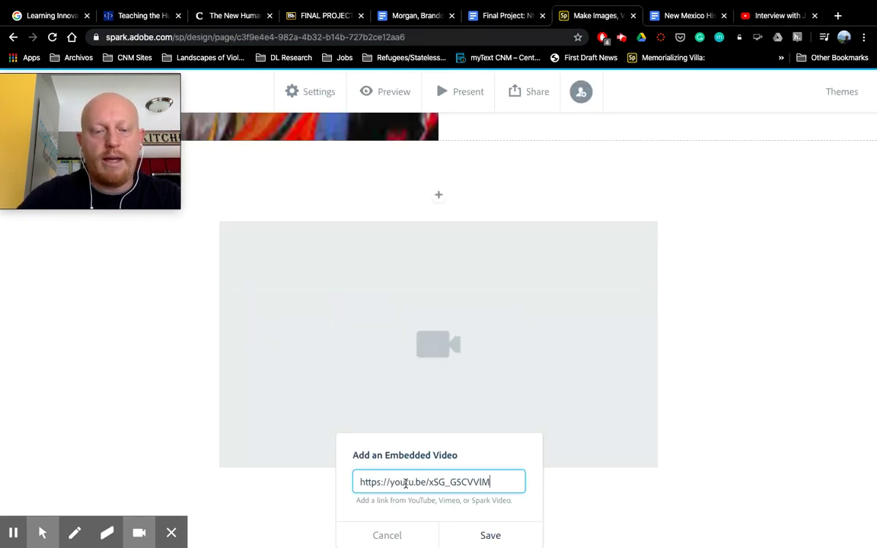
click(476, 537)
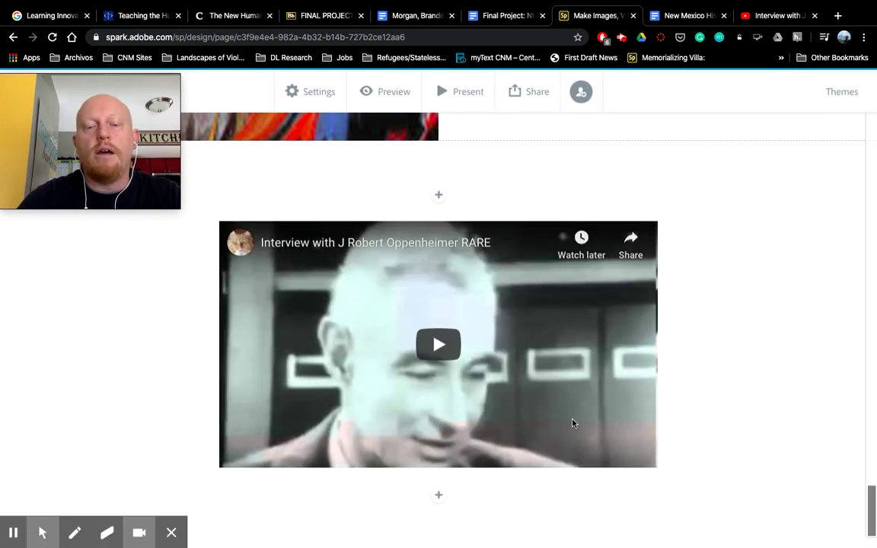
Add a text block below the video with the Google Doc's last two paragraphs, ending 'I'm always happy to help!'
click(440, 496)
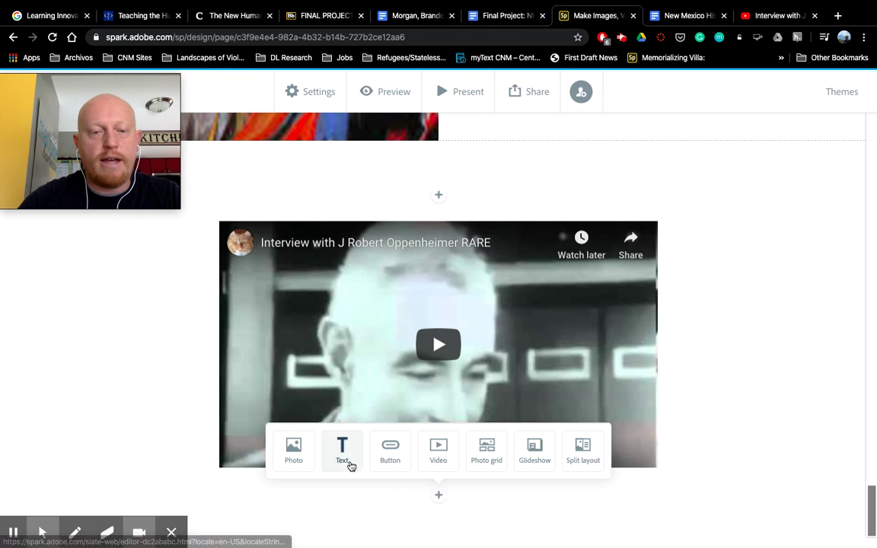
click(347, 463)
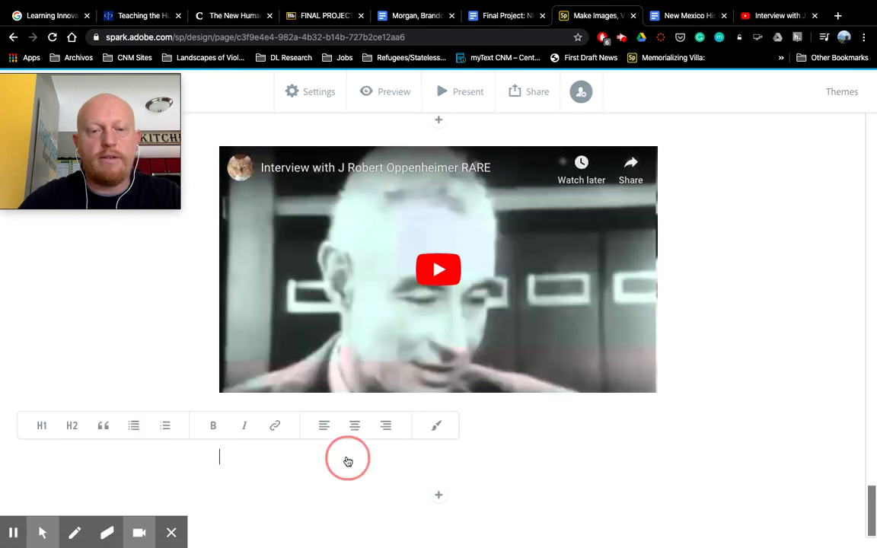
click(705, 16)
scroll(606, 314, down, 3)
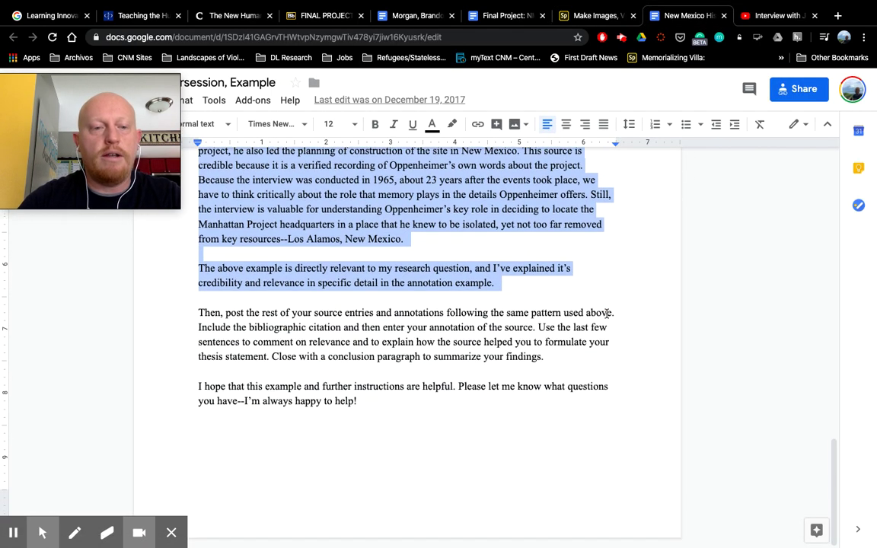
drag(217, 313, 371, 406)
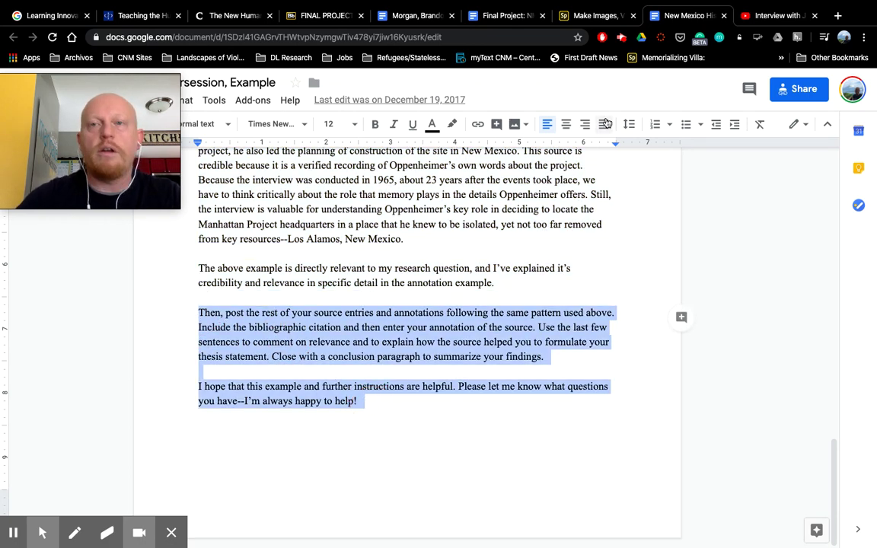
click(587, 17)
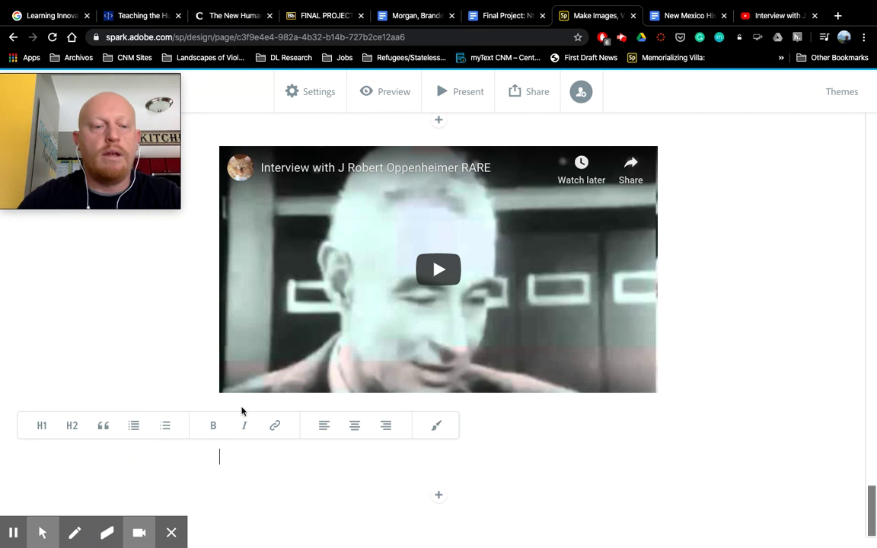
key(super+v)
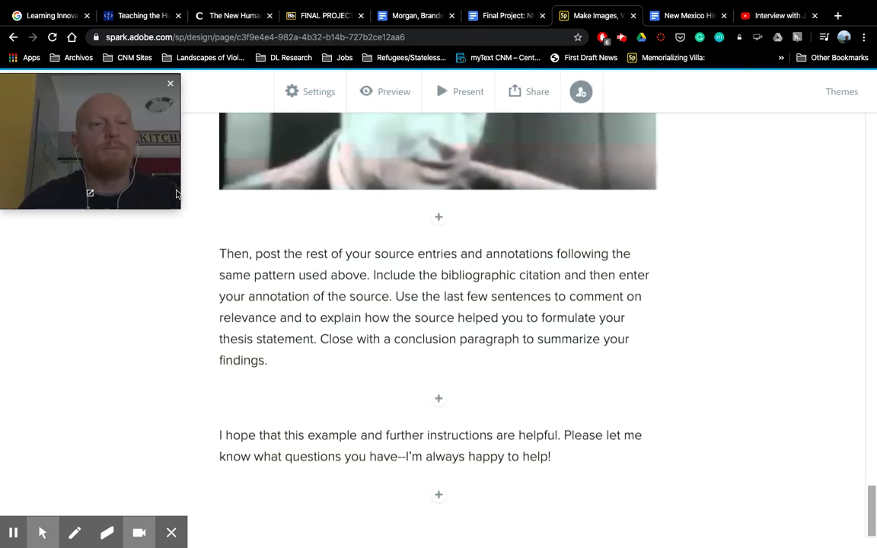
Delete the stray characters typed after 'help!' at the end of the closing paragraph
drag(104, 143, 105, 195)
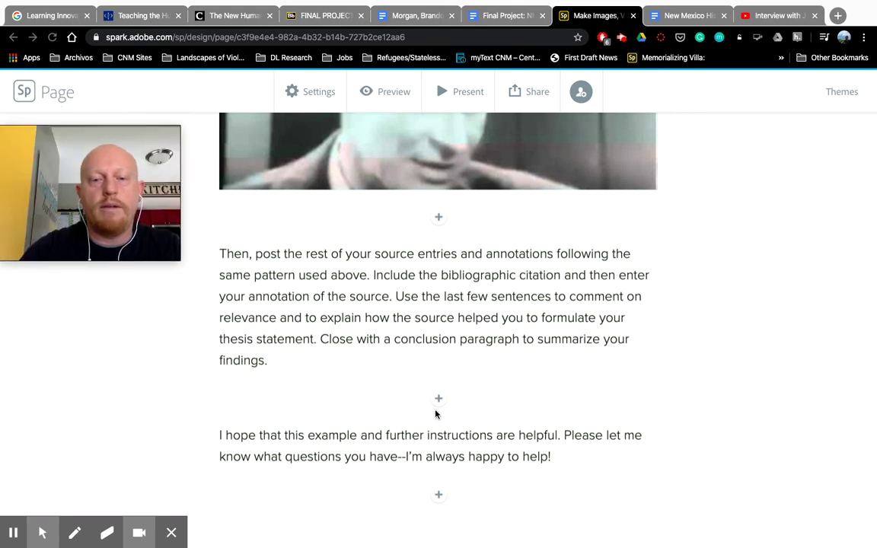
click(438, 496)
text(asdfasf)
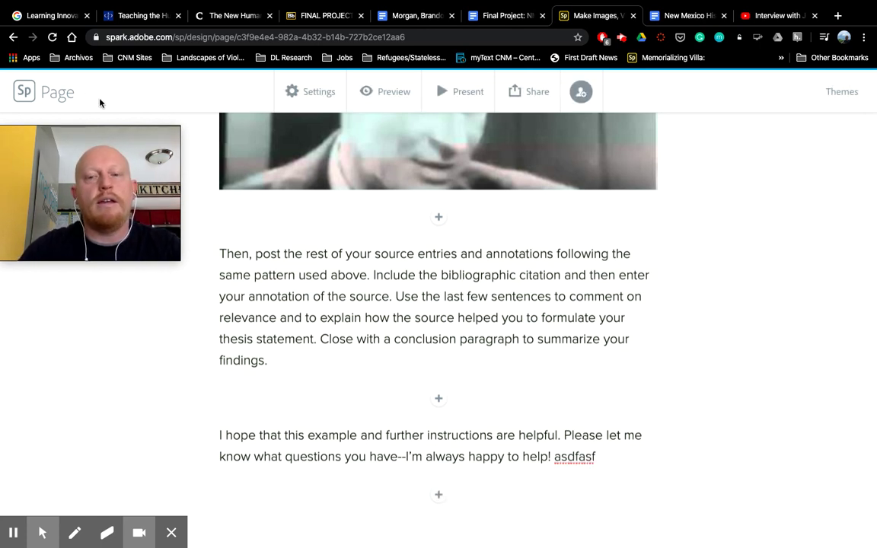
scroll(349, 260, down, 2)
key(BackSpace)
key(BackSpace)
key(BackSpace)
key(BackSpace)
key(BackSpace)
key(BackSpace)
key(BackSpace)
key(BackSpace)
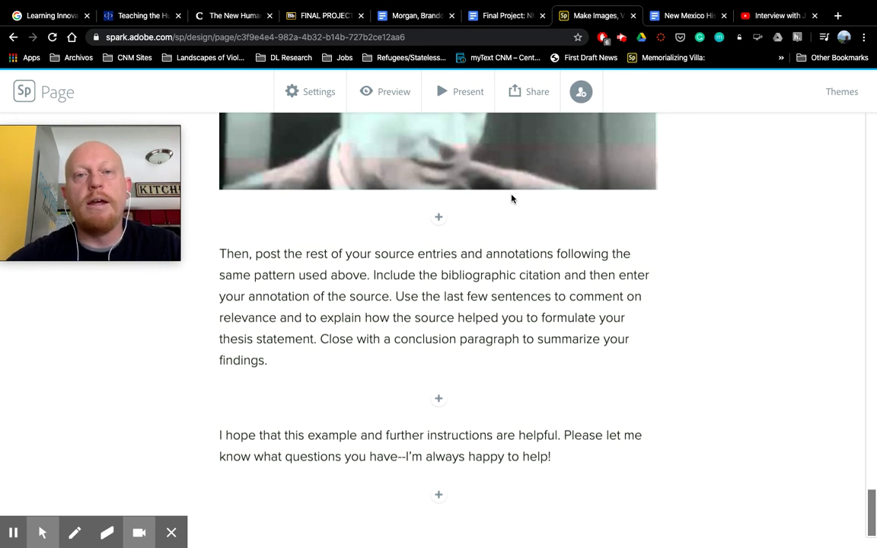
Scroll back to the top of the page and open Share
scroll(481, 316, up, 2)
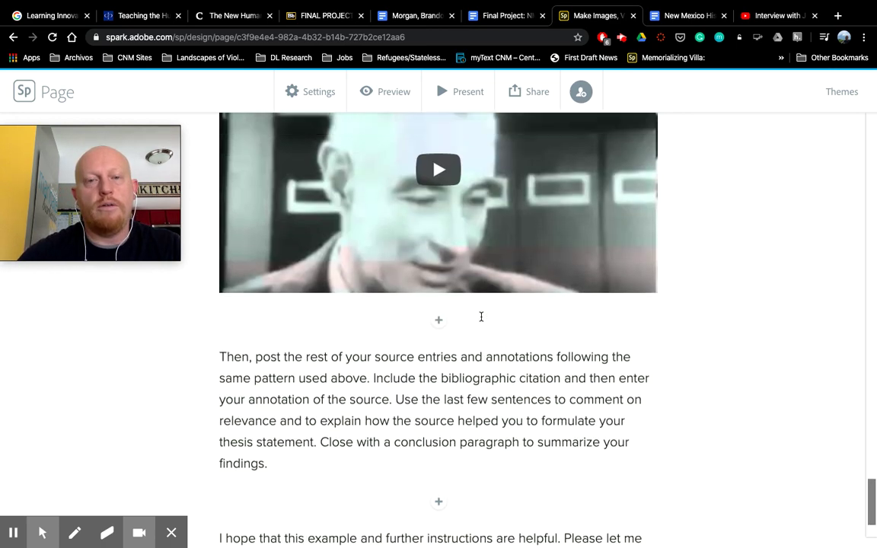
scroll(481, 316, up, 5)
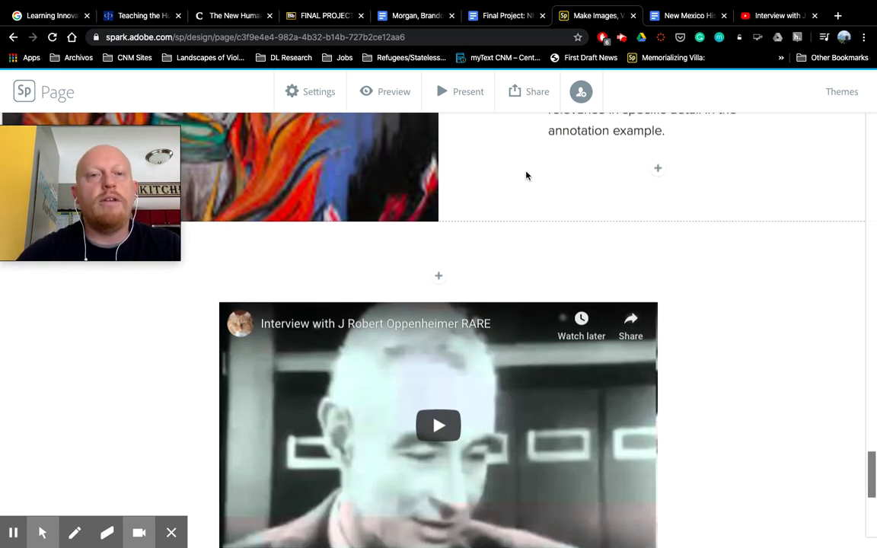
click(522, 95)
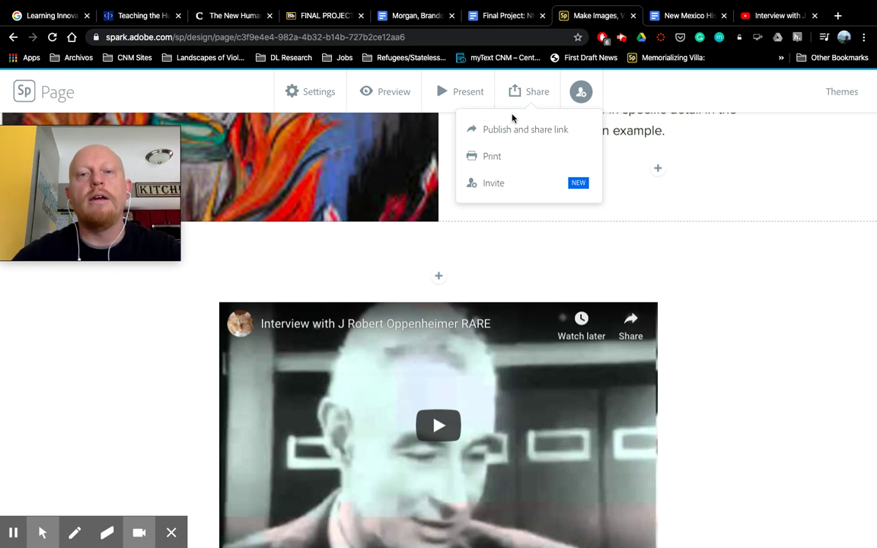
Publish with a link under the Education category, author name shown, Get noticed on, and create the link
click(567, 134)
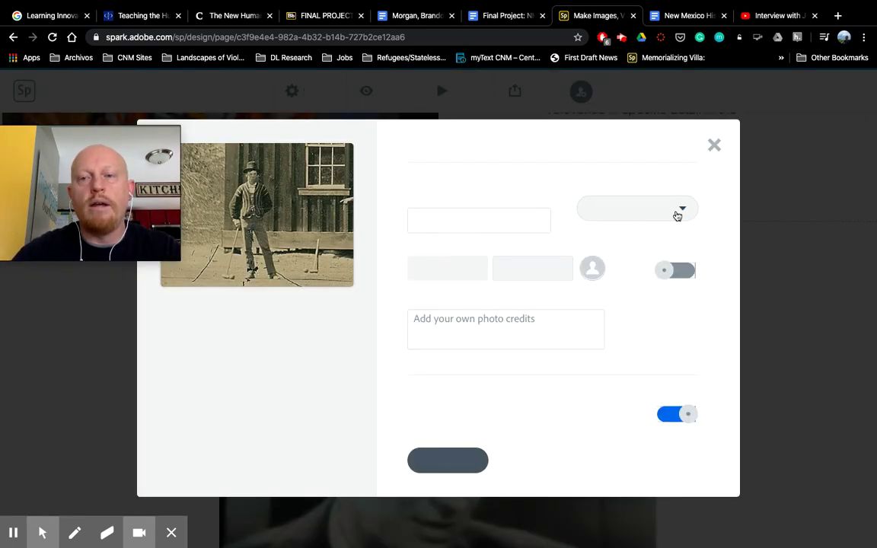
click(681, 211)
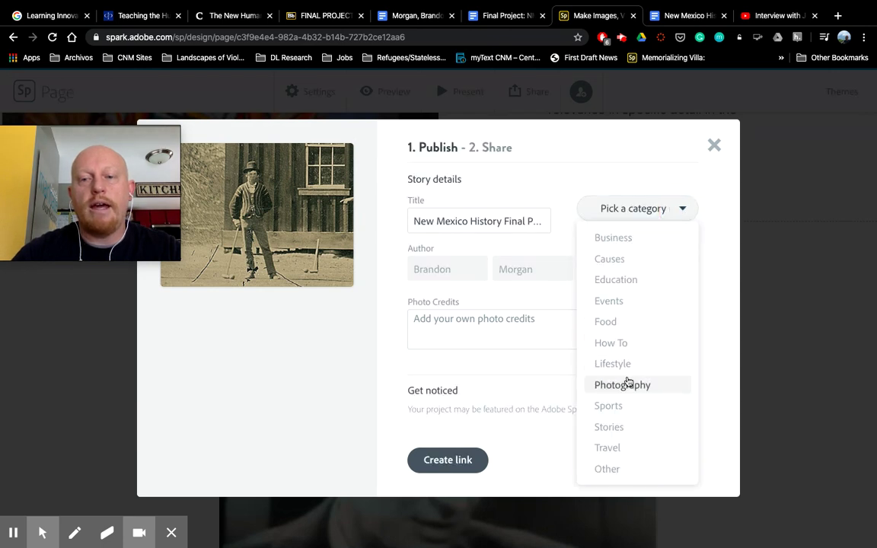
click(627, 286)
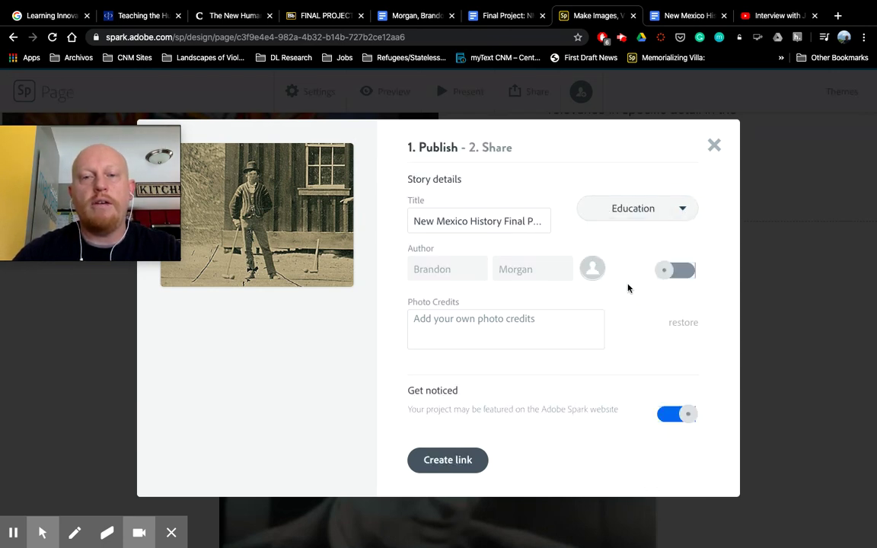
click(672, 271)
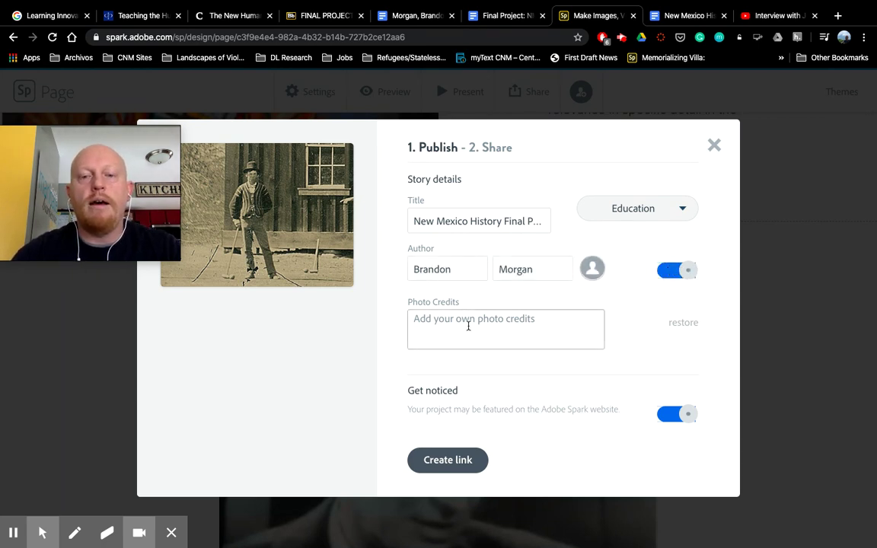
click(685, 411)
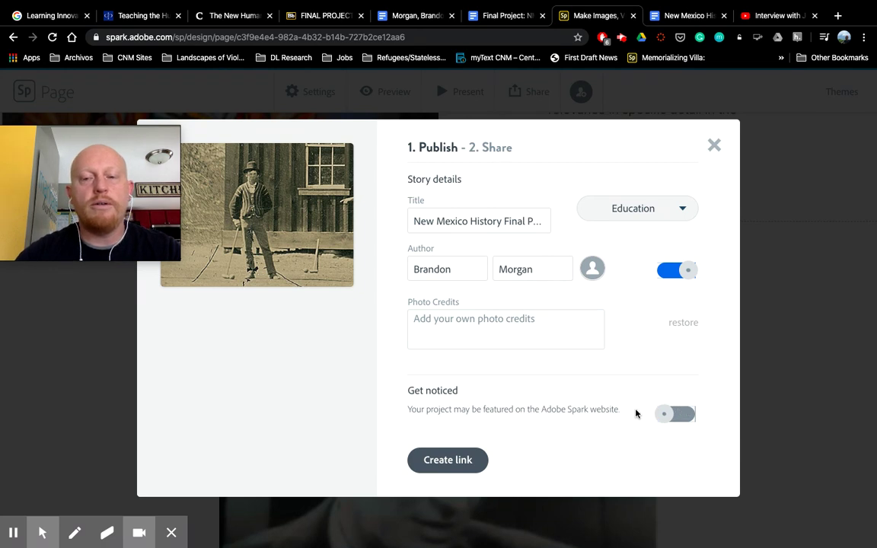
click(665, 414)
click(468, 460)
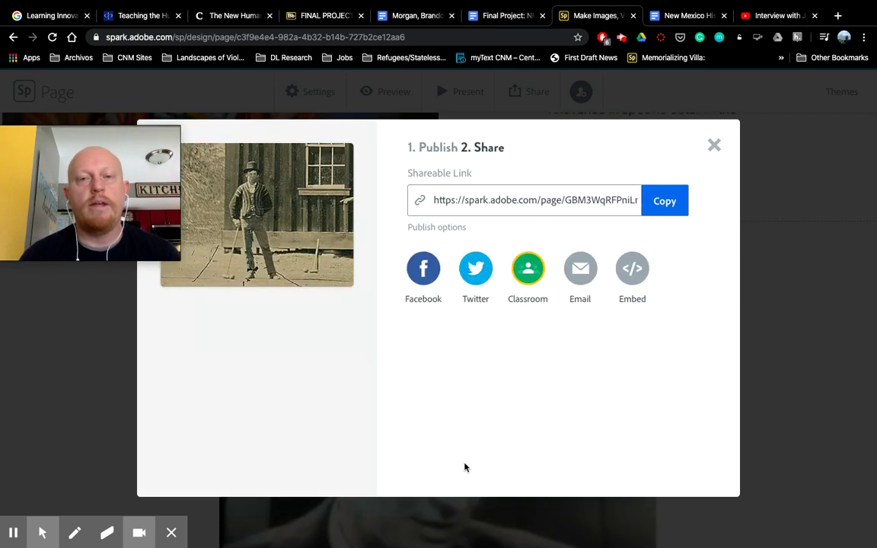
Copy the published page's spark.adobe.com shareable link from the Publish and Share dialog
click(664, 202)
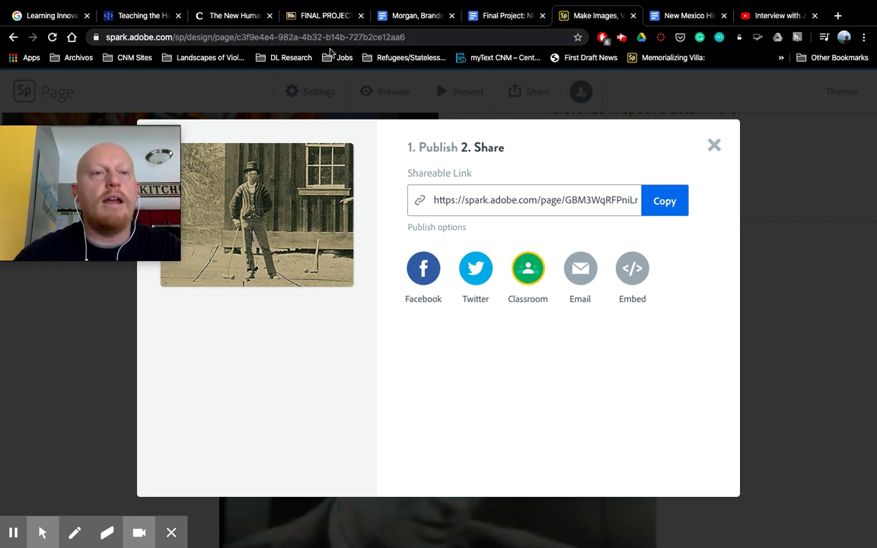
click(290, 35)
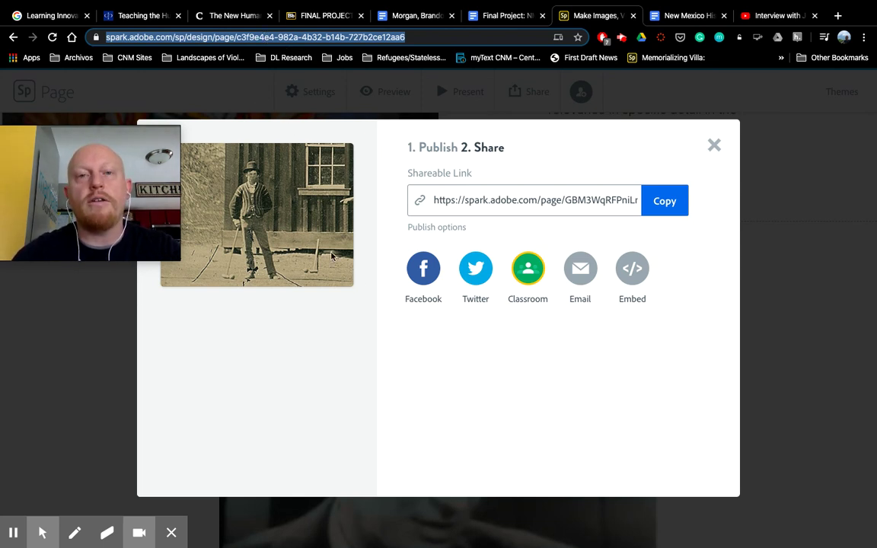
click(664, 205)
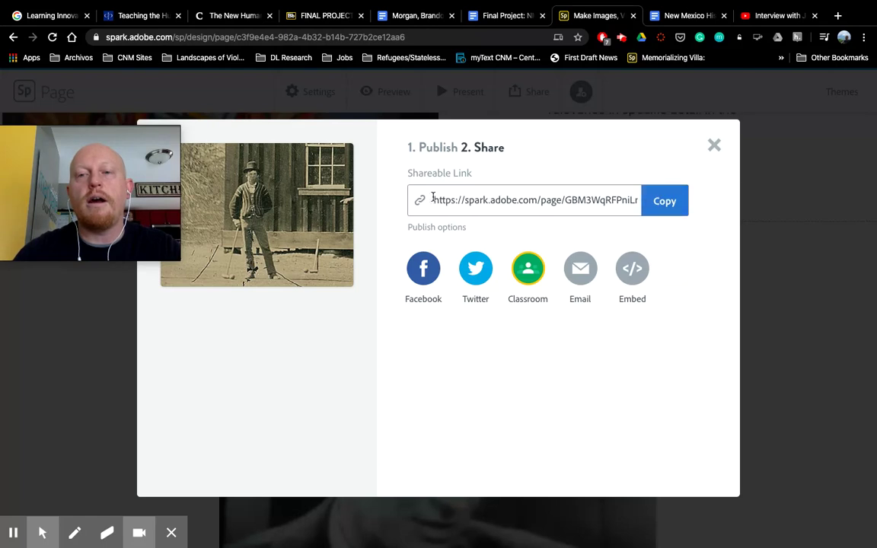